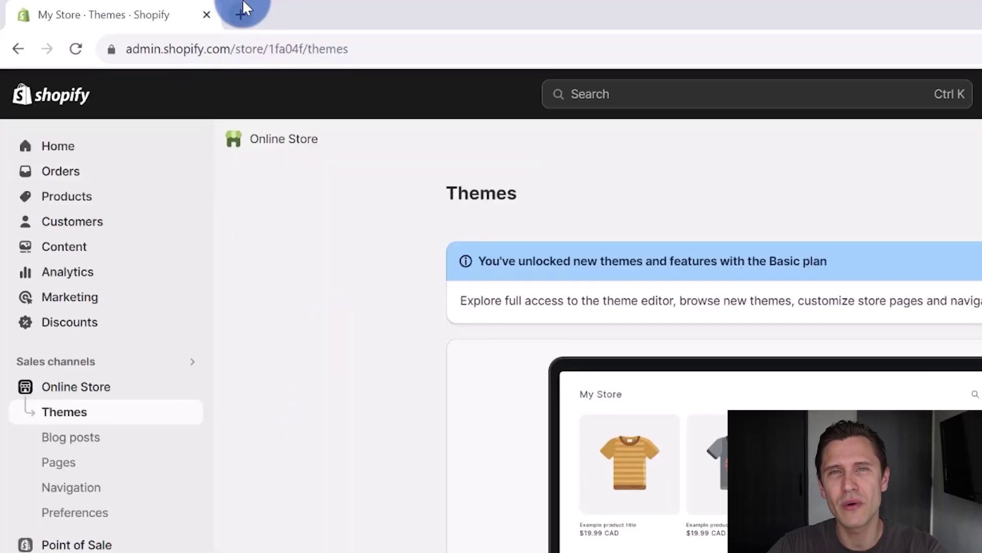
Load the Tidio deal page go.ivanmana.com/tidio in a new browser tab
left_click(241, 11)
type("go.ivan")
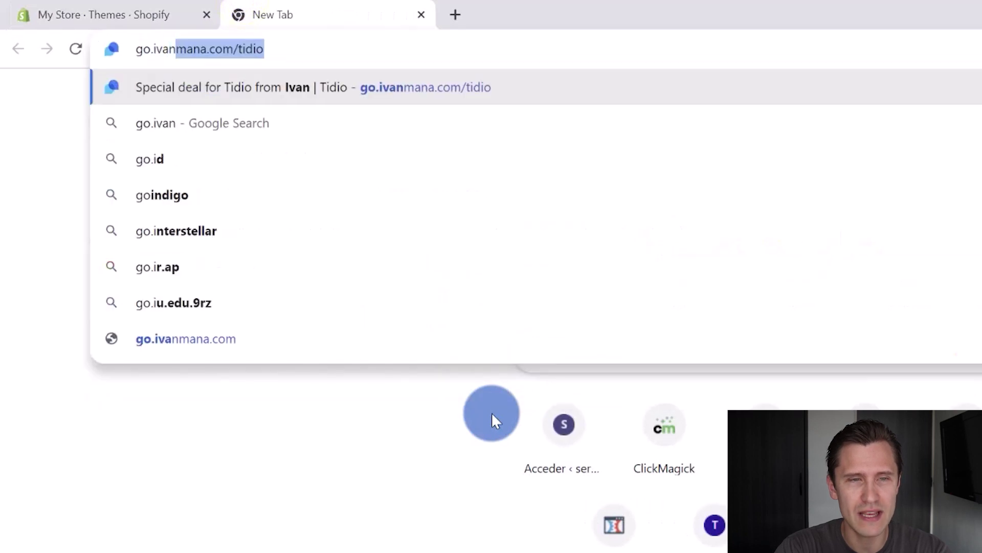
type("mana.com/tidio")
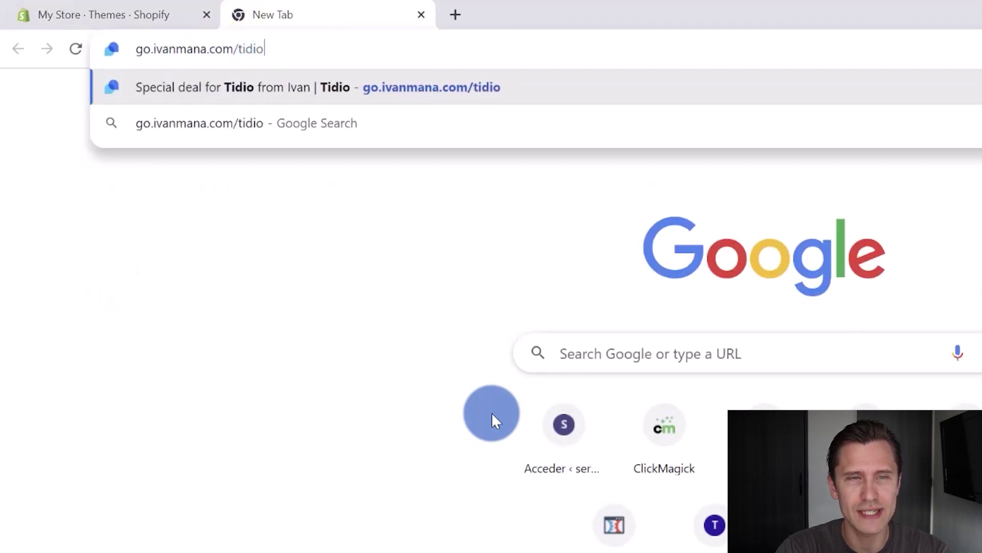
key("Return")
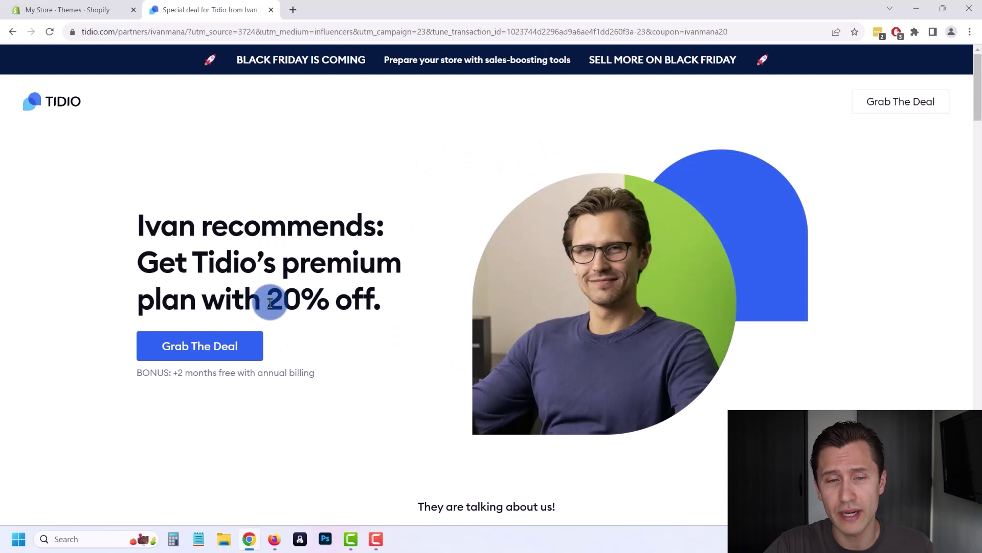
Review the 20% off premium plan offer by scrolling through the page
left_click_drag(271, 302, 383, 301)
left_click(312, 236)
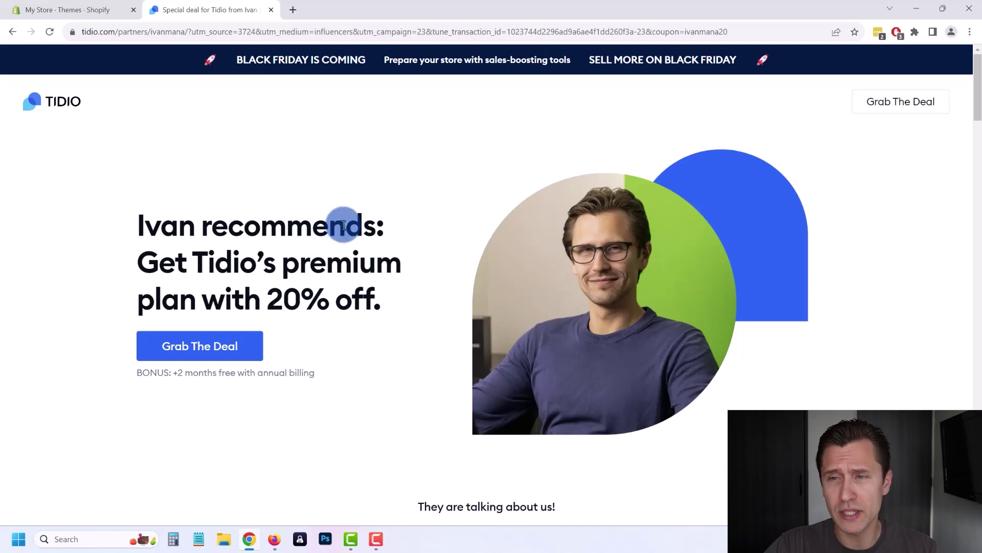
scroll(340, 232, "down", 5)
scroll(341, 238, "down", 2)
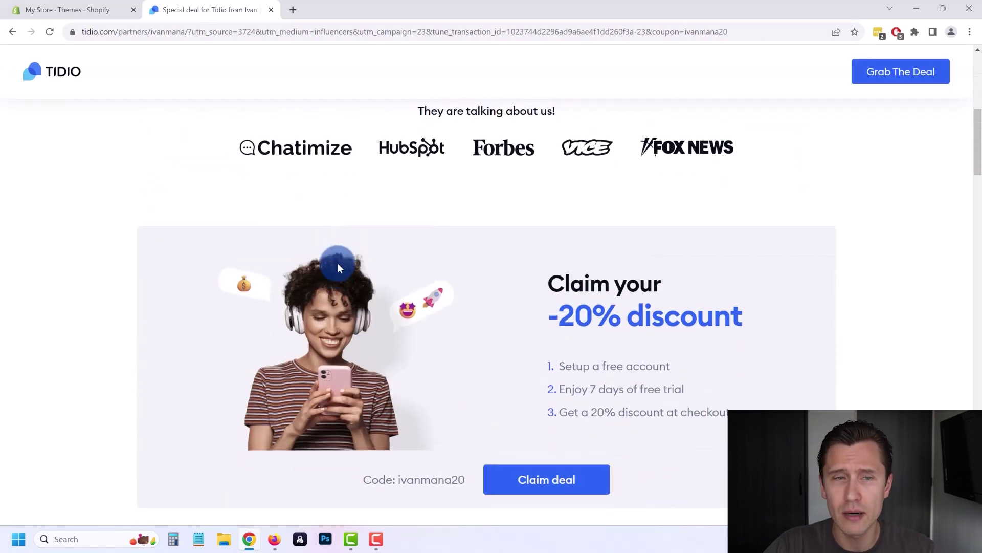
scroll(338, 263, "up", 7)
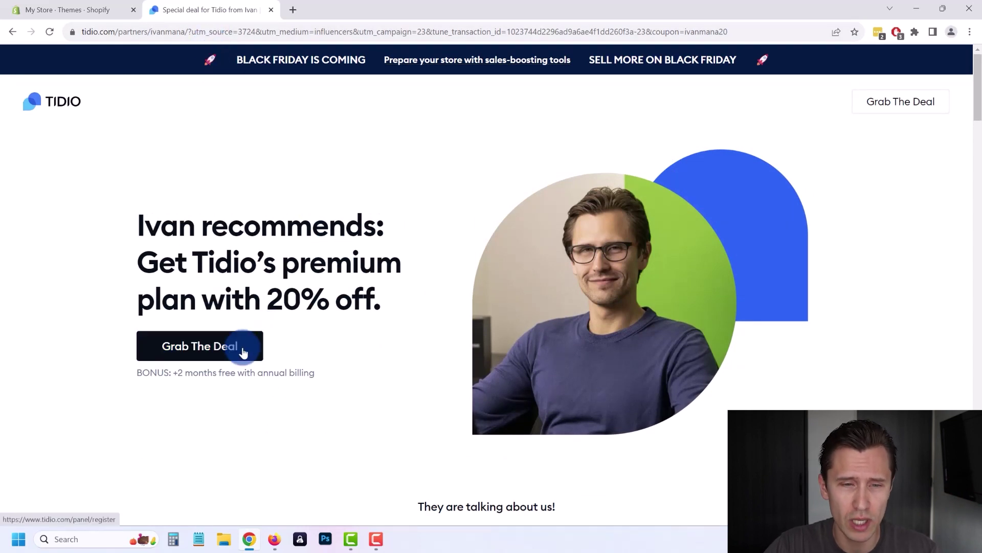
Claim the deal and enter the account e-mail address and password on the sign-up form
left_click(224, 349)
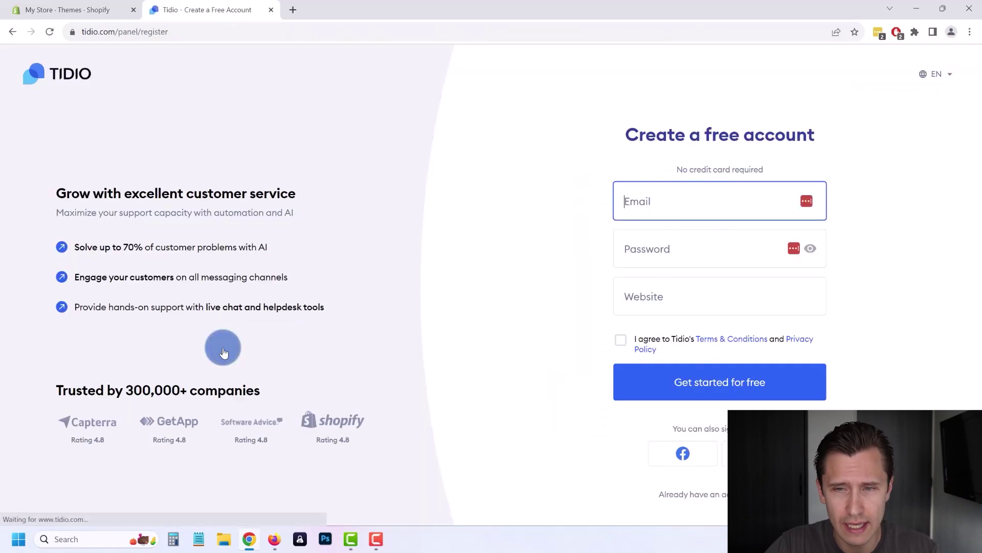
left_click(630, 214)
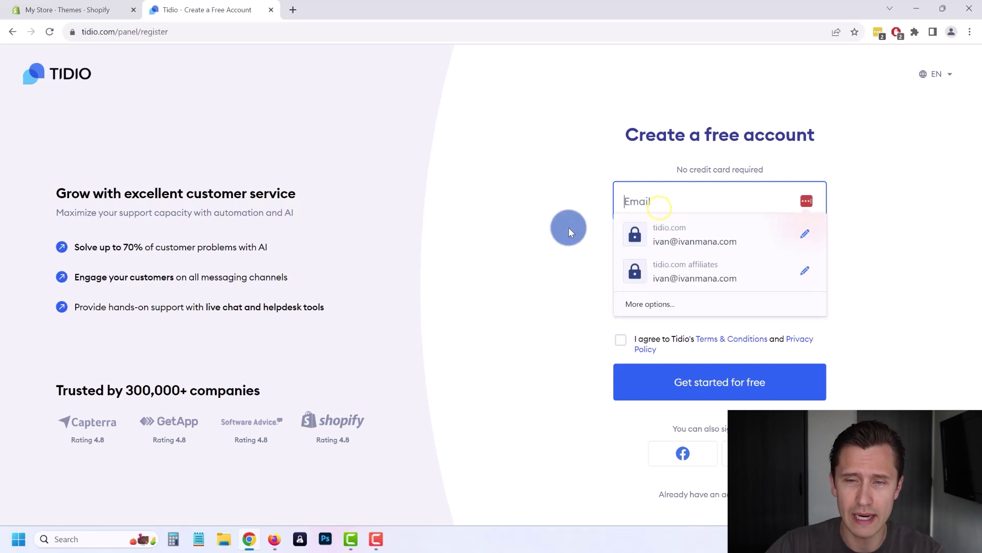
left_click(529, 229)
left_click(659, 211)
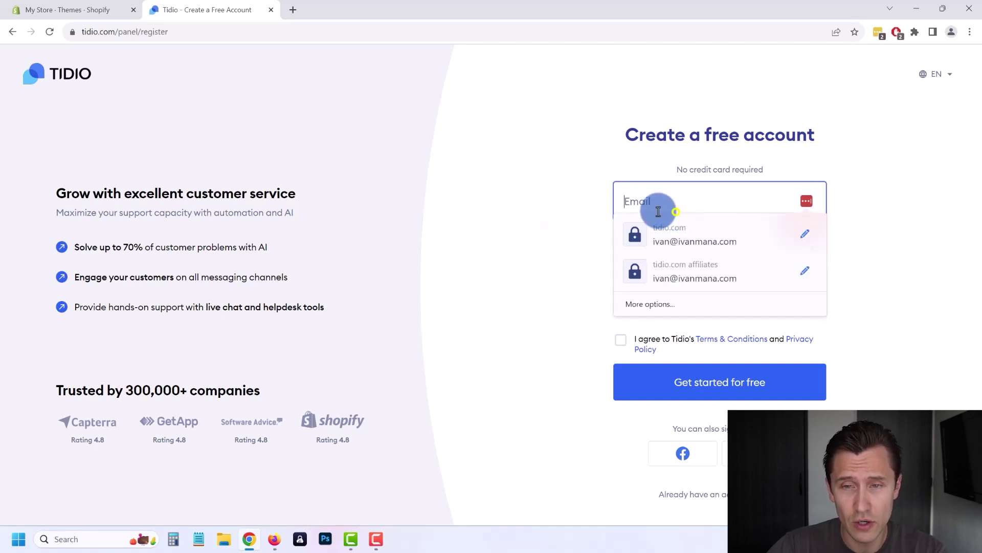
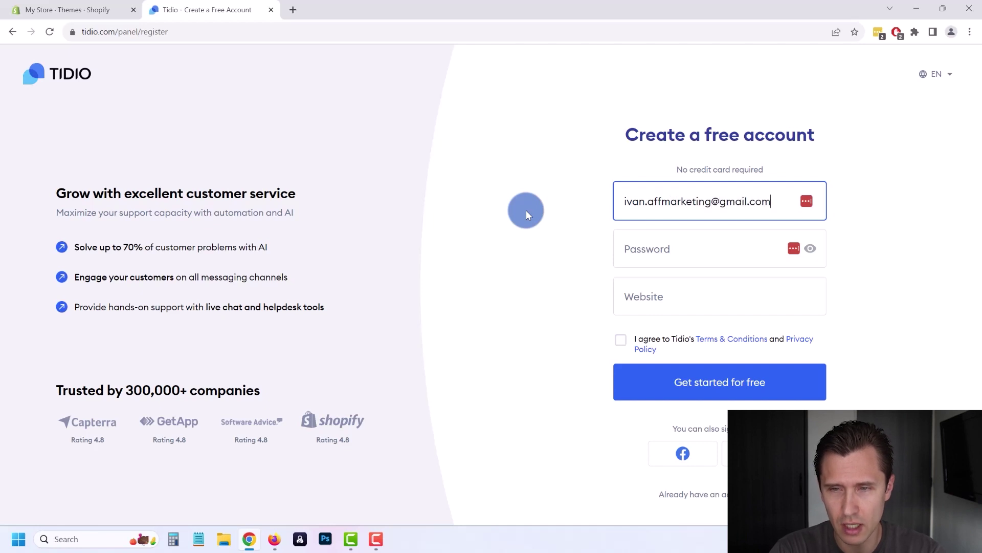
key("Tab")
type("••••••••")
key("Tab")
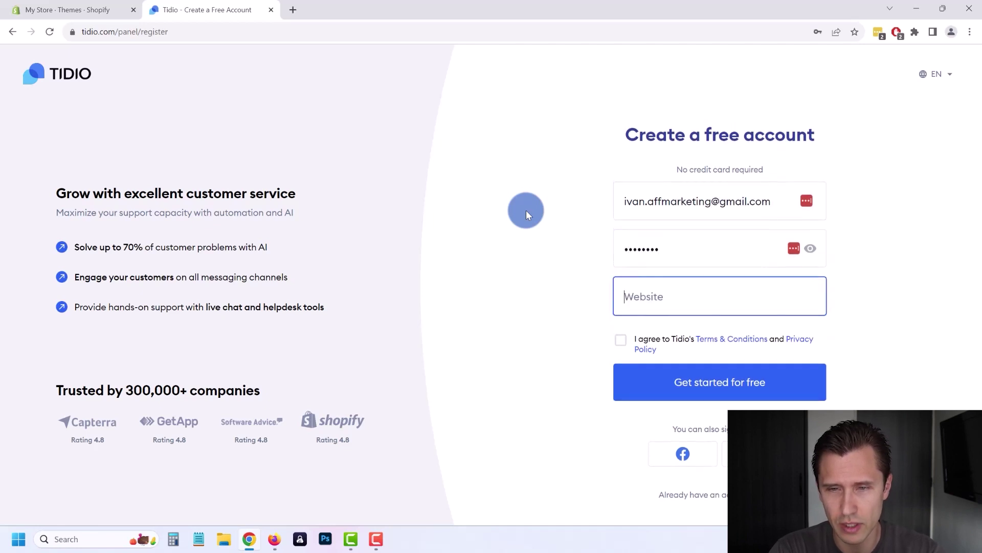
left_click(555, 283)
Copy the live store's web address into the Website field and create the free account
left_click(70, 7)
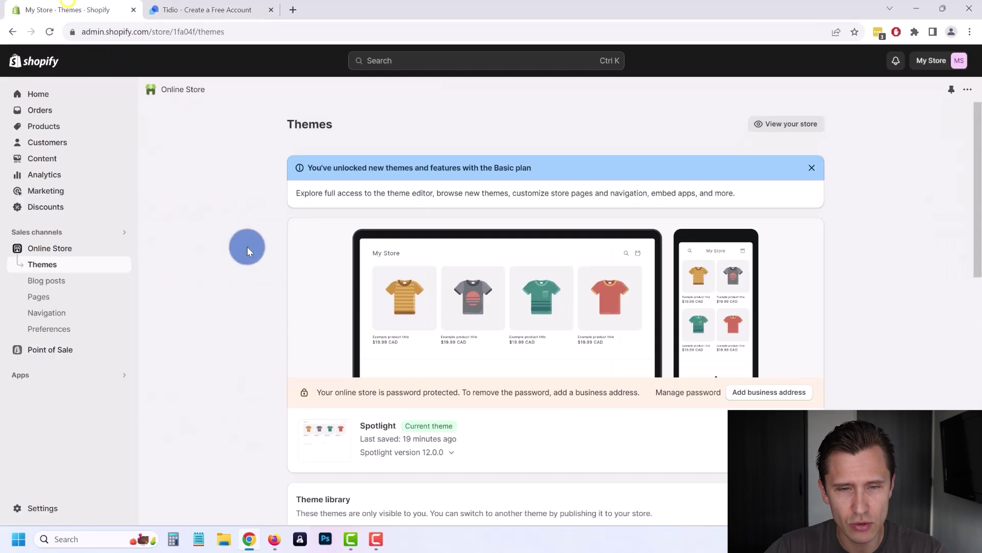
left_click(125, 249)
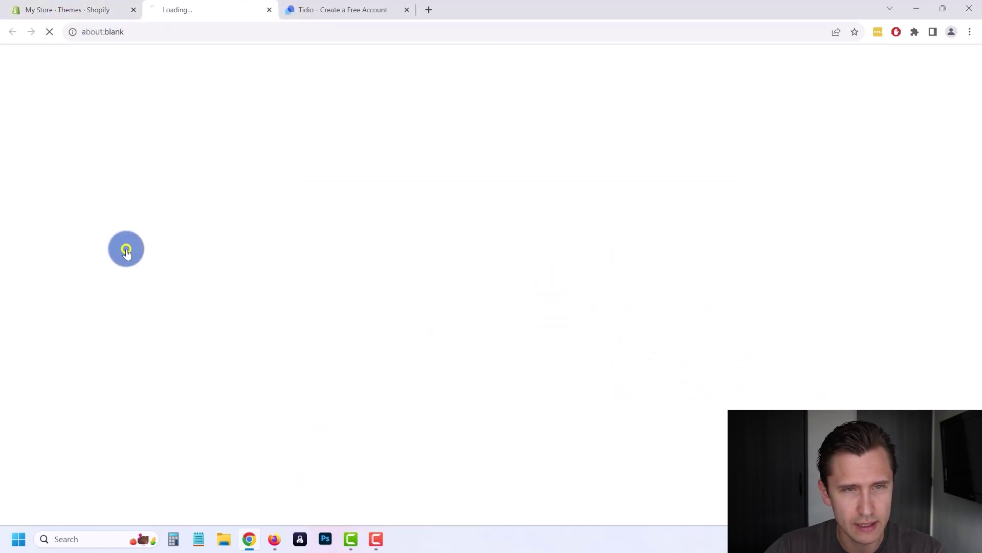
left_click(151, 32)
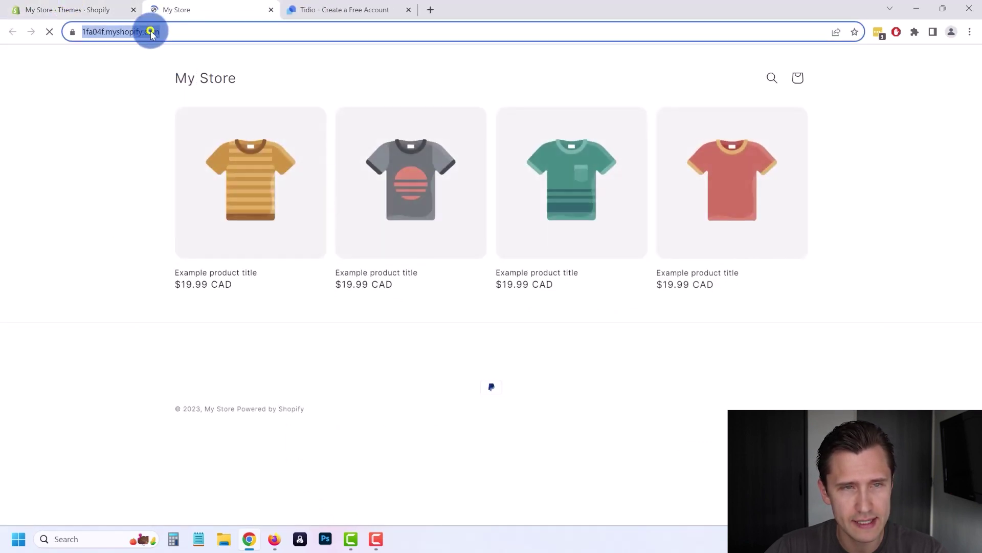
left_click(380, 4)
left_click(712, 305)
type("https://1fa04f.myshopify.com/")
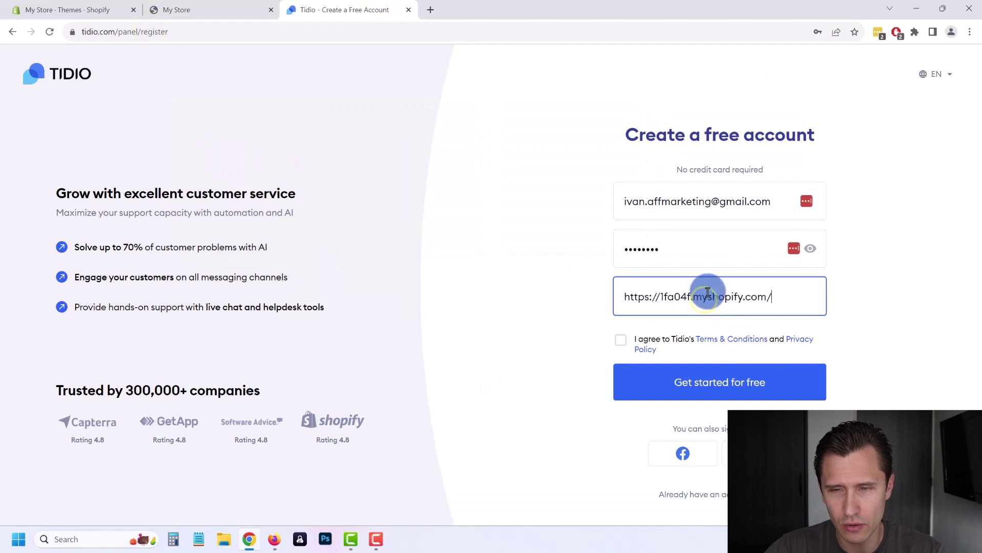
left_click(637, 381)
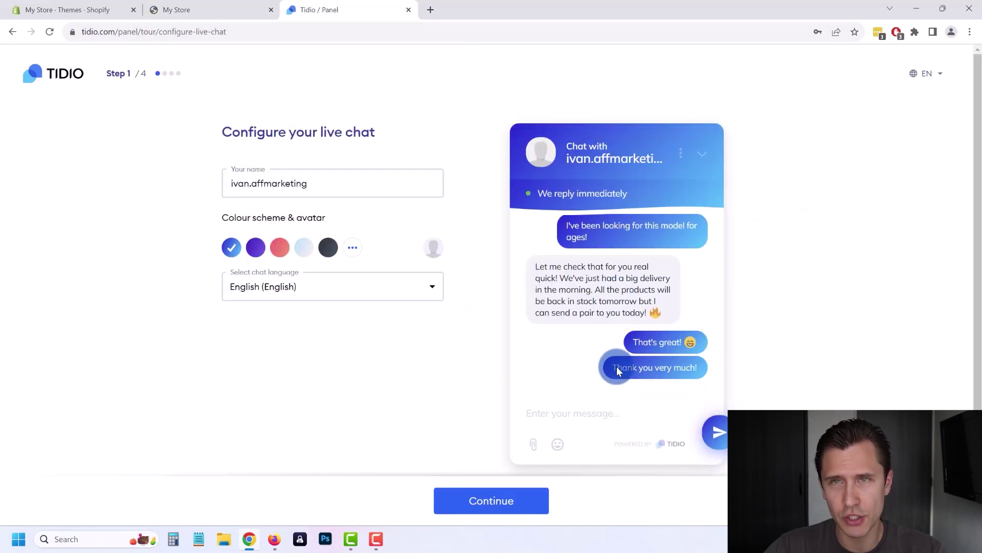
Shorten the agent name to the first name, pick the deep blue colour scheme, and continue
left_click_drag(310, 183, 214, 189)
type("Ivan")
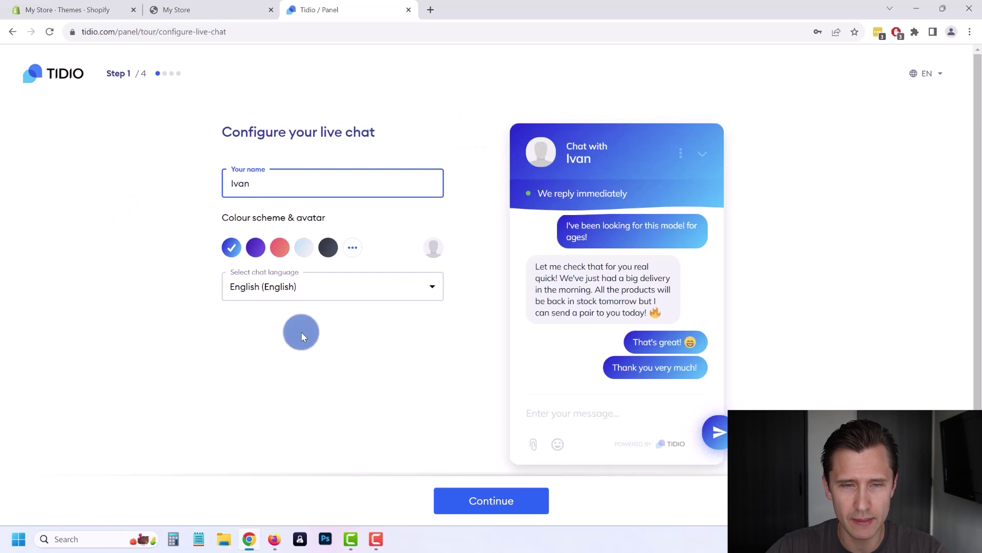
left_click(254, 248)
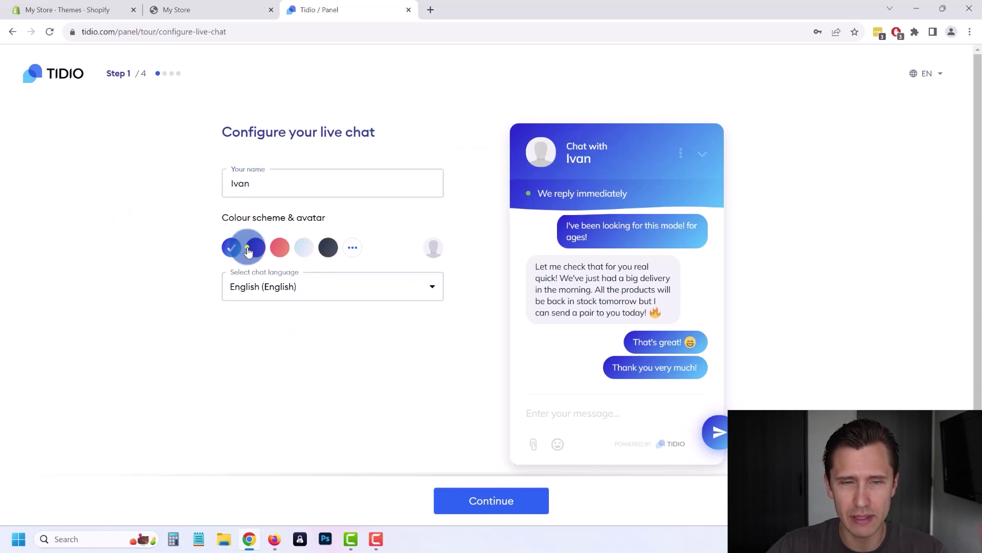
left_click(281, 253)
left_click(307, 250)
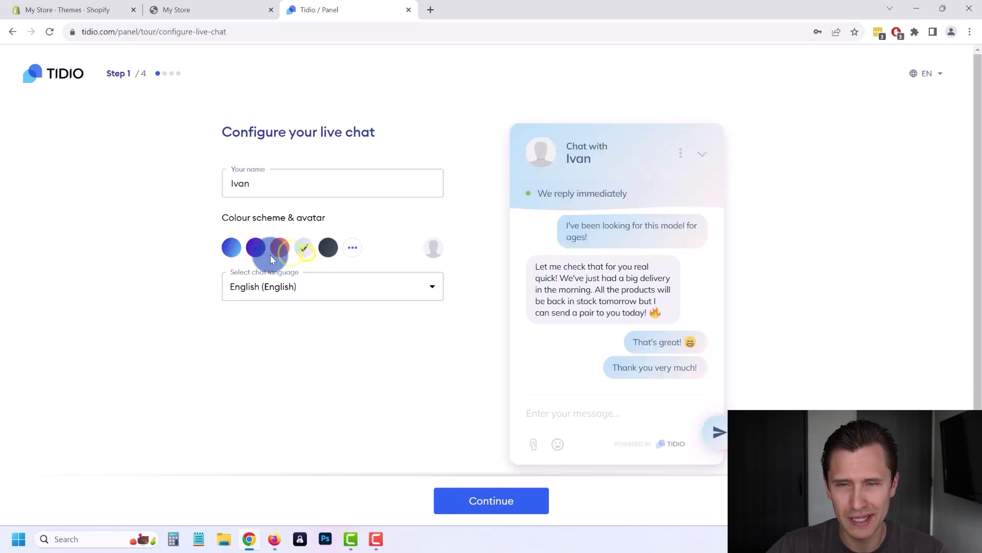
left_click(261, 253)
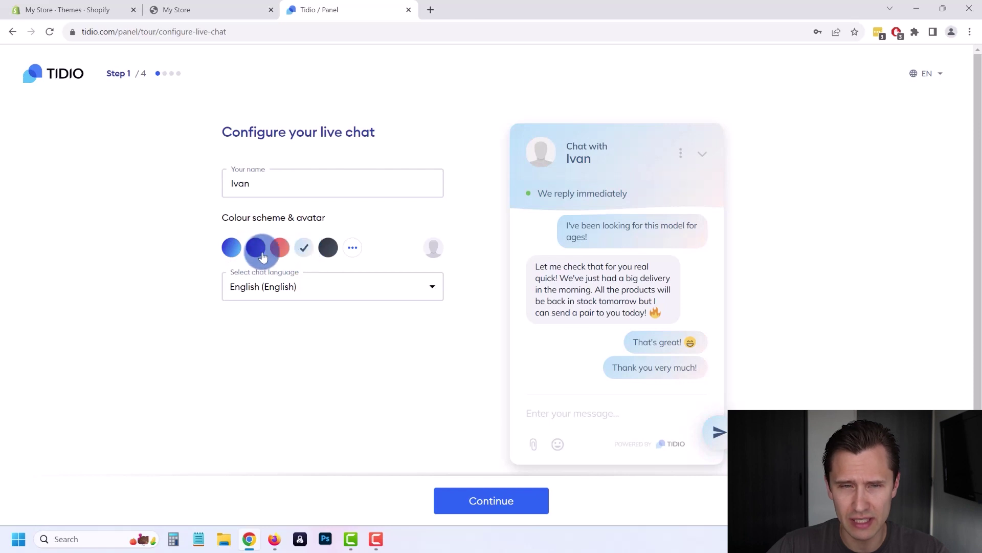
left_click(238, 249)
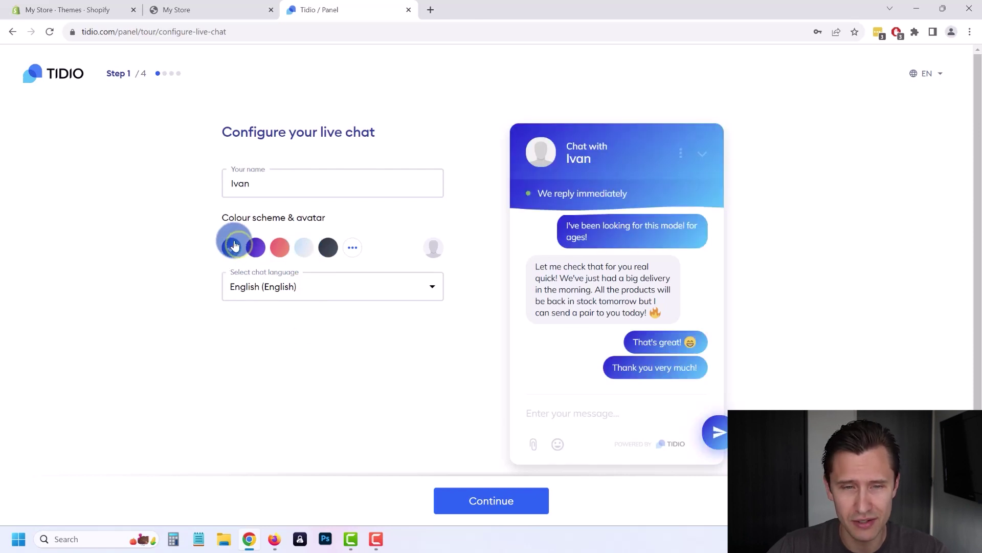
left_click(471, 511)
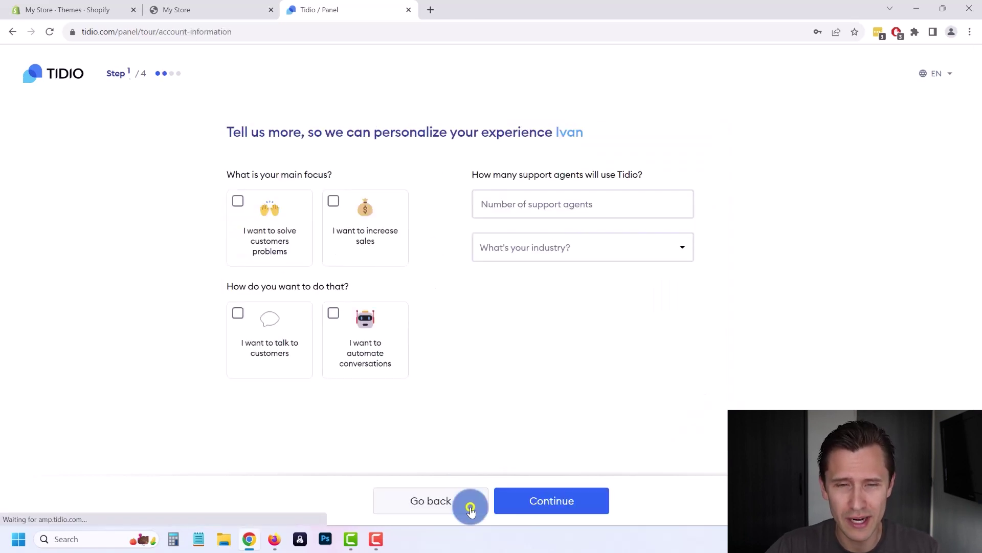
Answer the survey: automated conversations, 1 support agent, Online Store industry, 0 customers last month
left_click(318, 180)
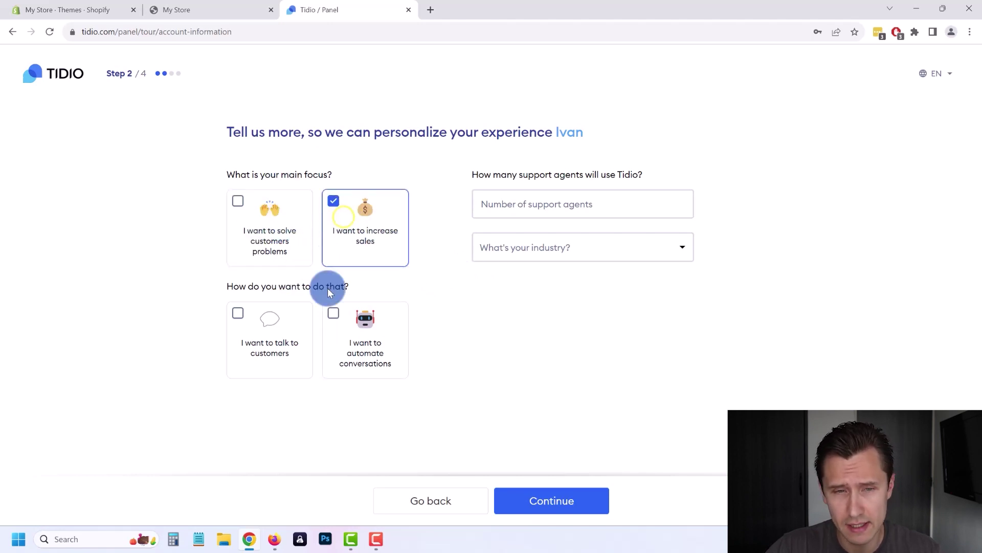
left_click(286, 350)
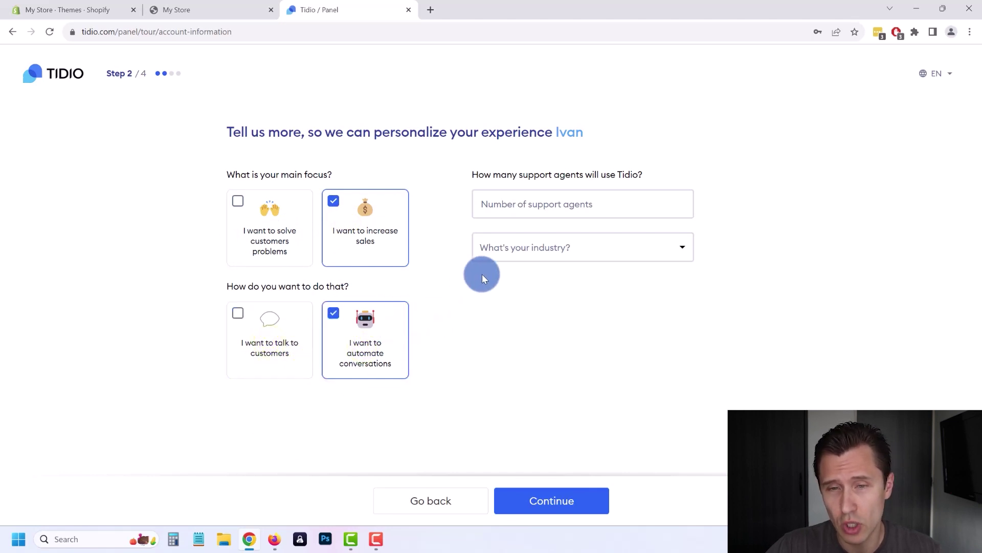
left_click(523, 203)
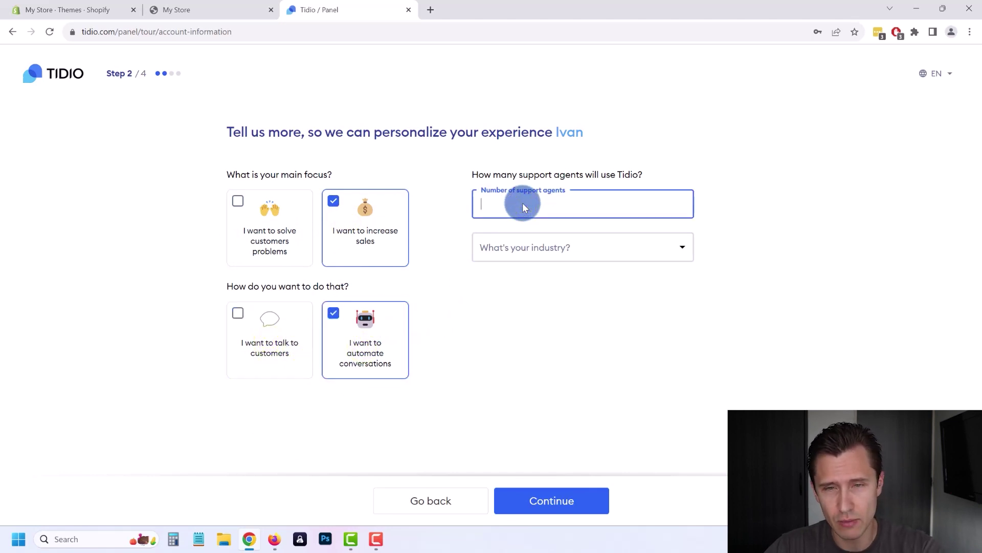
type("1")
left_click(530, 239)
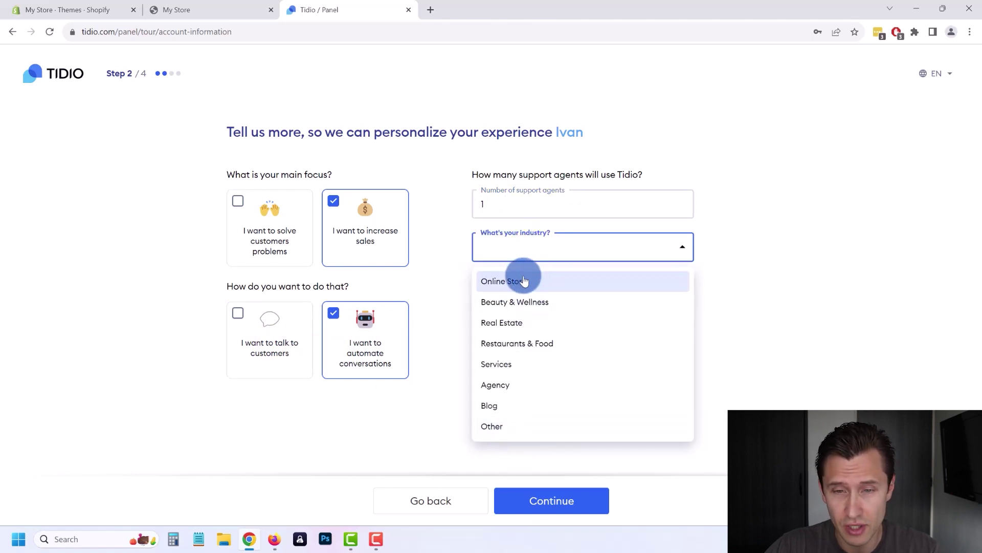
left_click(524, 281)
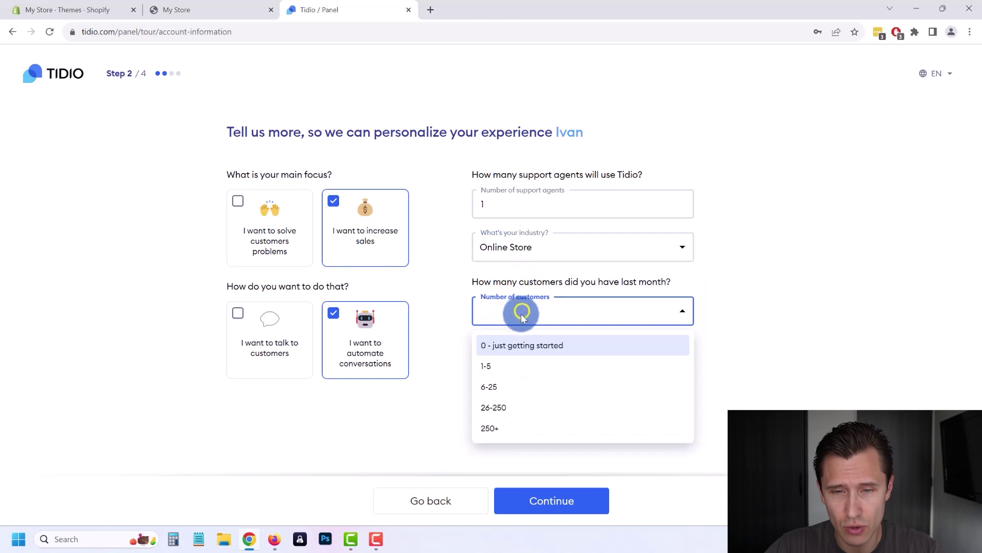
left_click(510, 343)
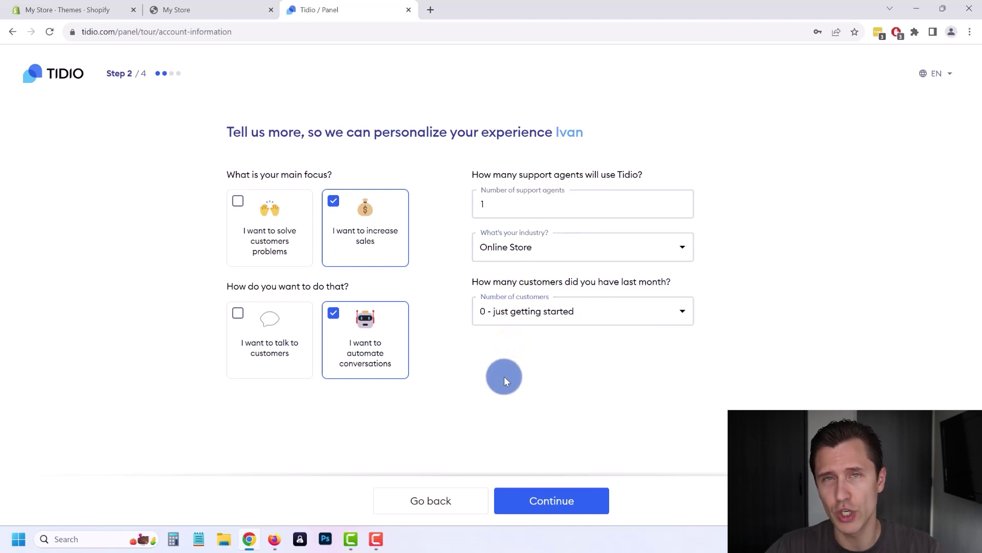
left_click(542, 503)
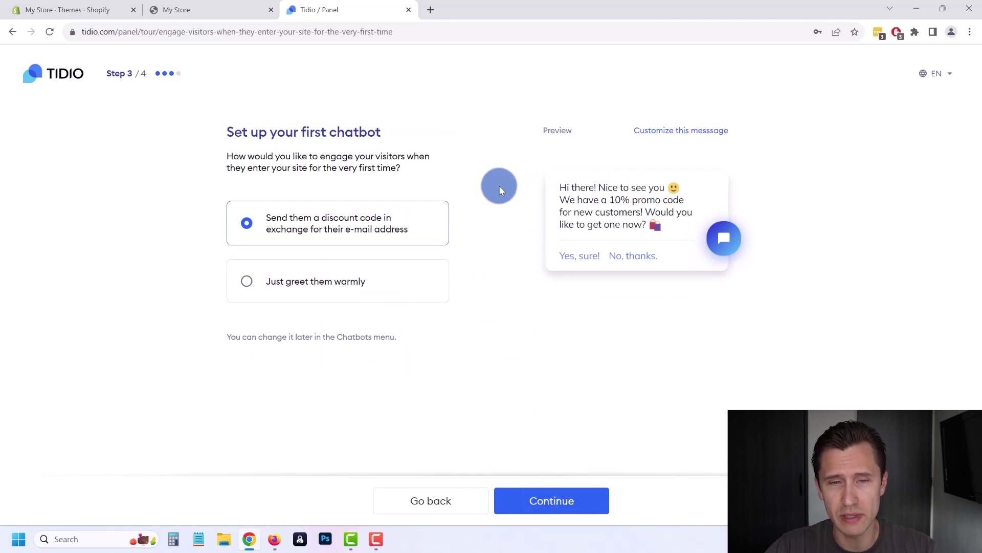
Choose the chatbot that offers a discount code in exchange for an e-mail address
left_click_drag(252, 160, 329, 159)
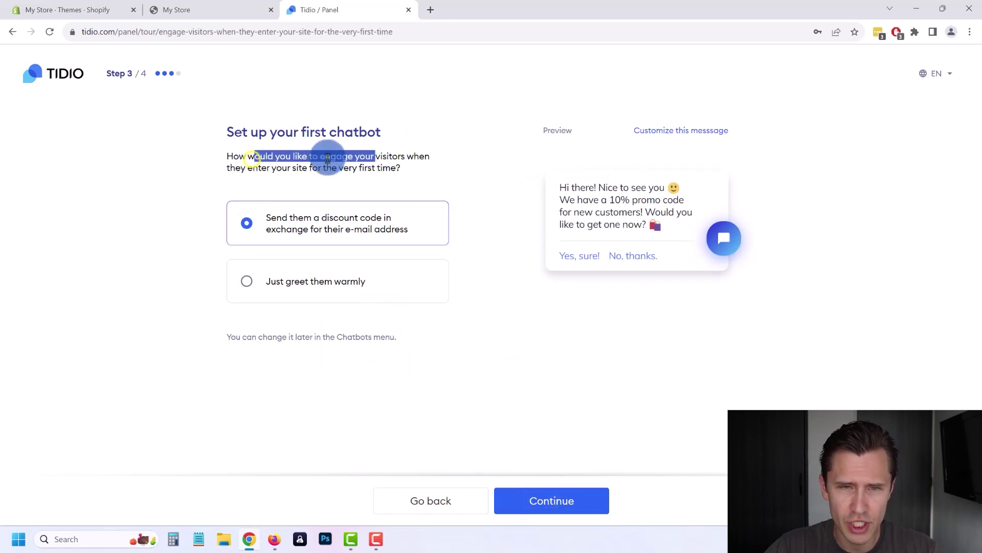
left_click(329, 158)
left_click(375, 296)
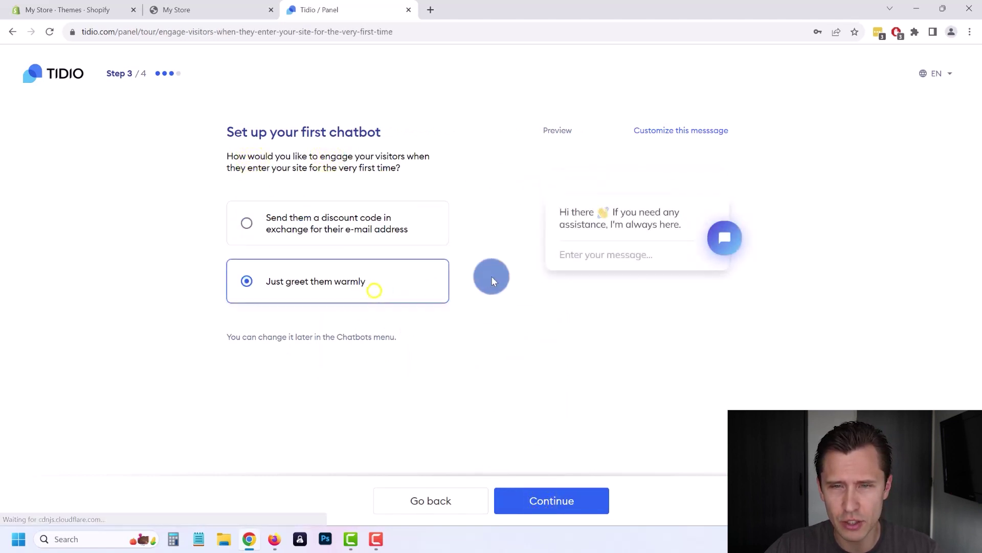
left_click(310, 237)
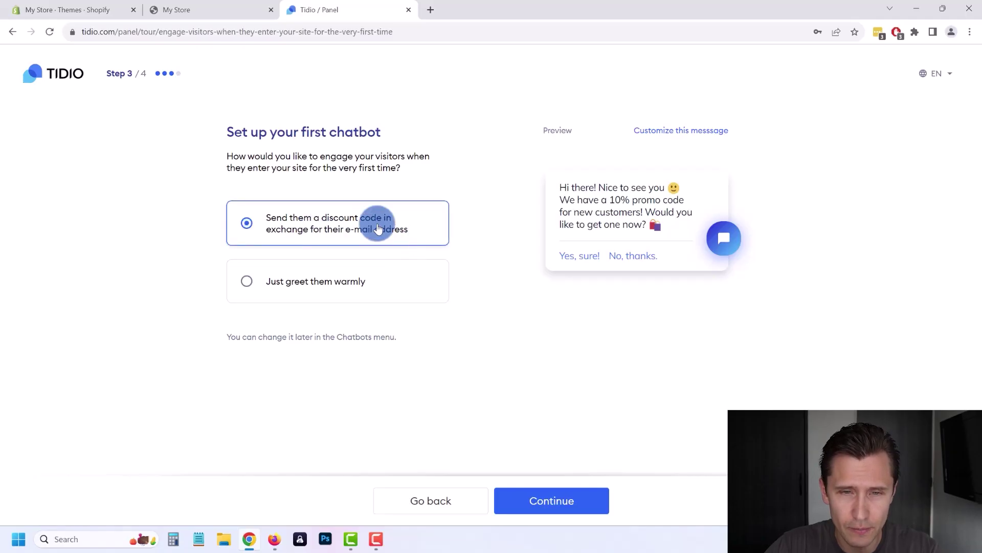
left_click(529, 500)
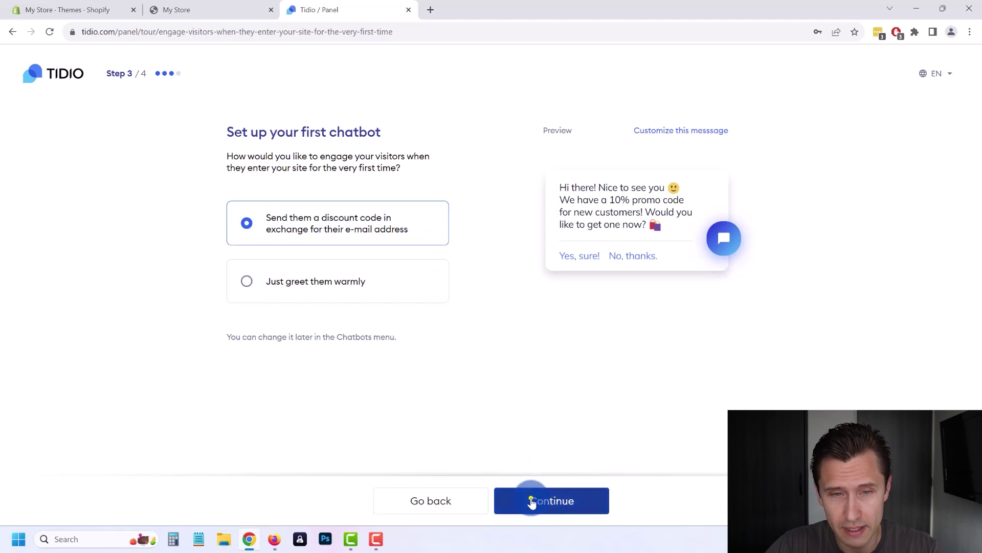
left_click(507, 255)
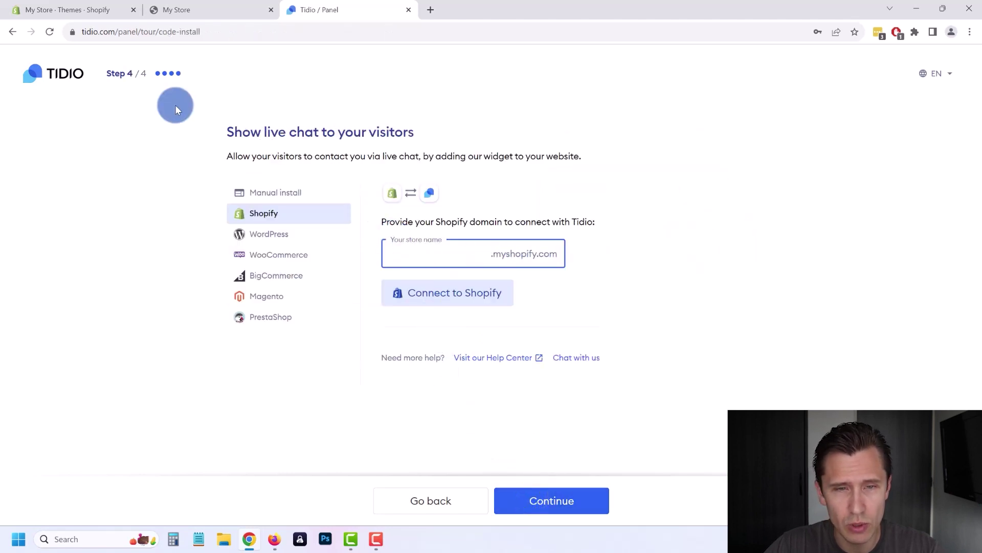
left_click(203, 6)
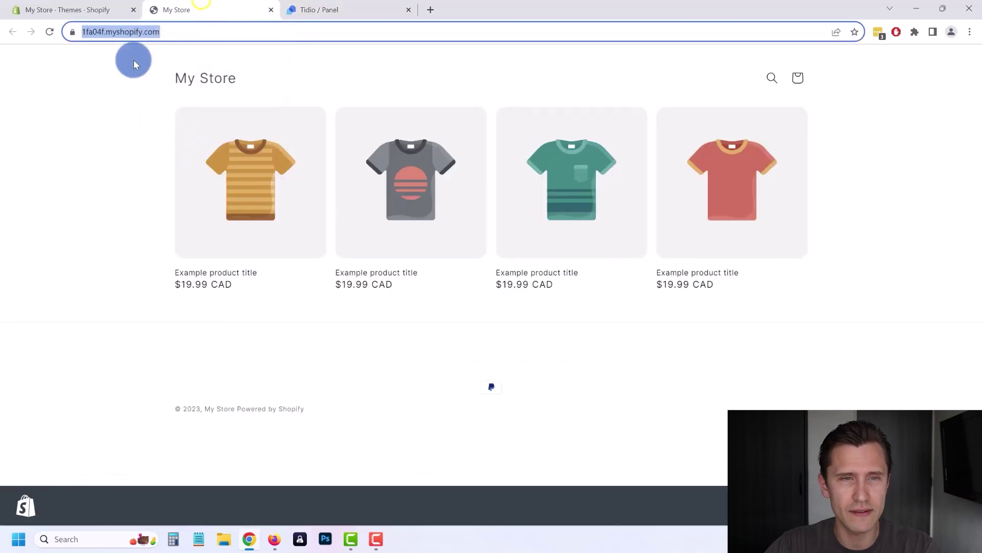
key("ctrl+c")
left_click(344, 7)
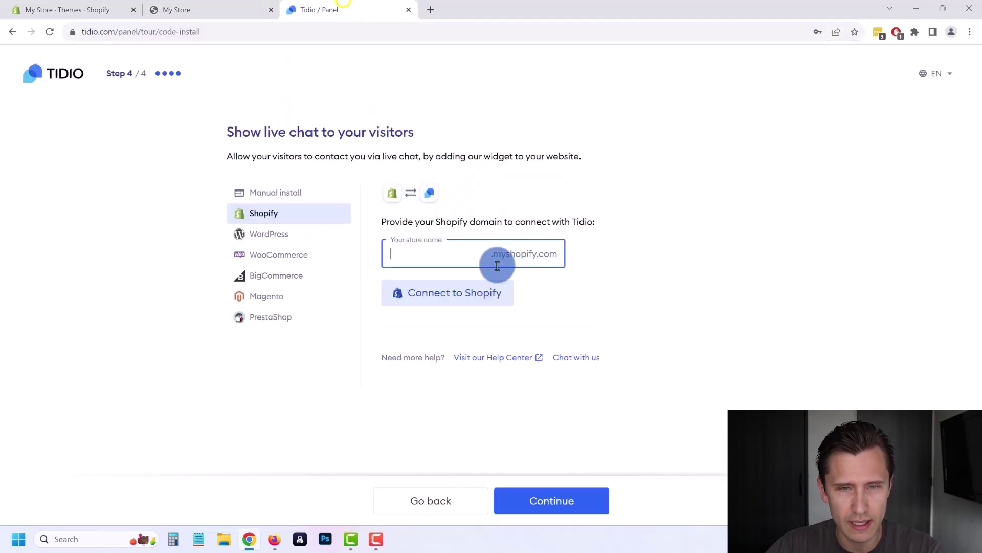
key("ctrl+v")
left_click_drag(490, 253, 429, 253)
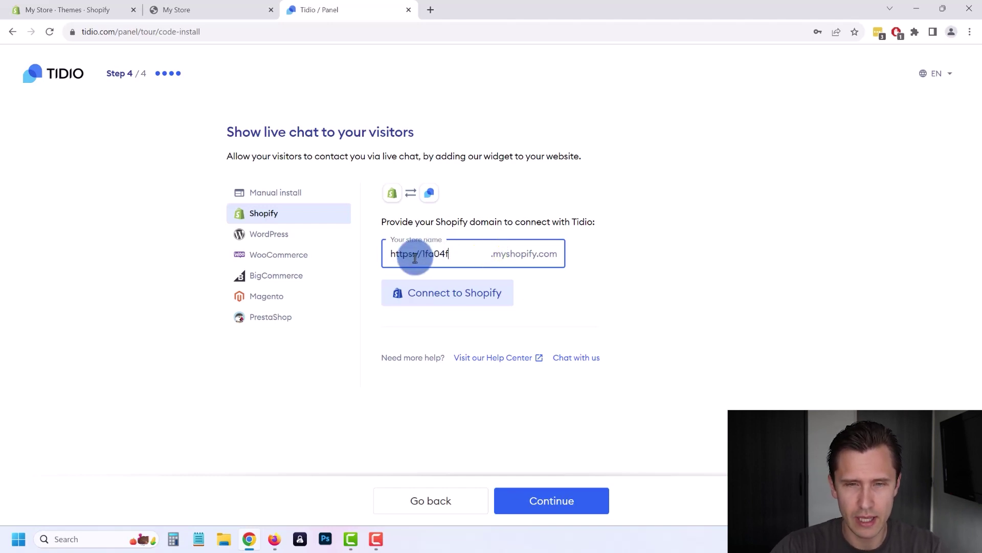
left_click(451, 293)
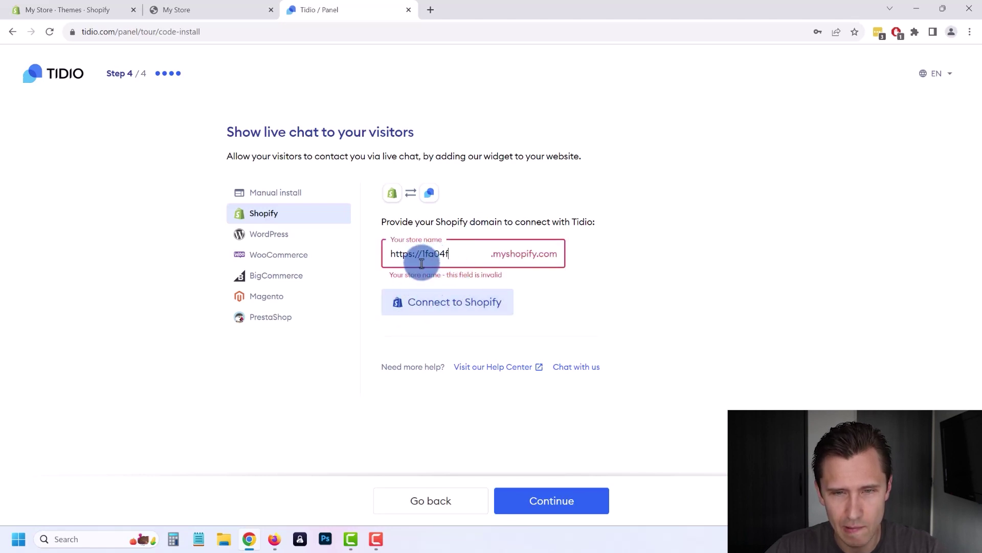
left_click_drag(422, 263, 395, 253)
key("BackSpace")
left_click(406, 292)
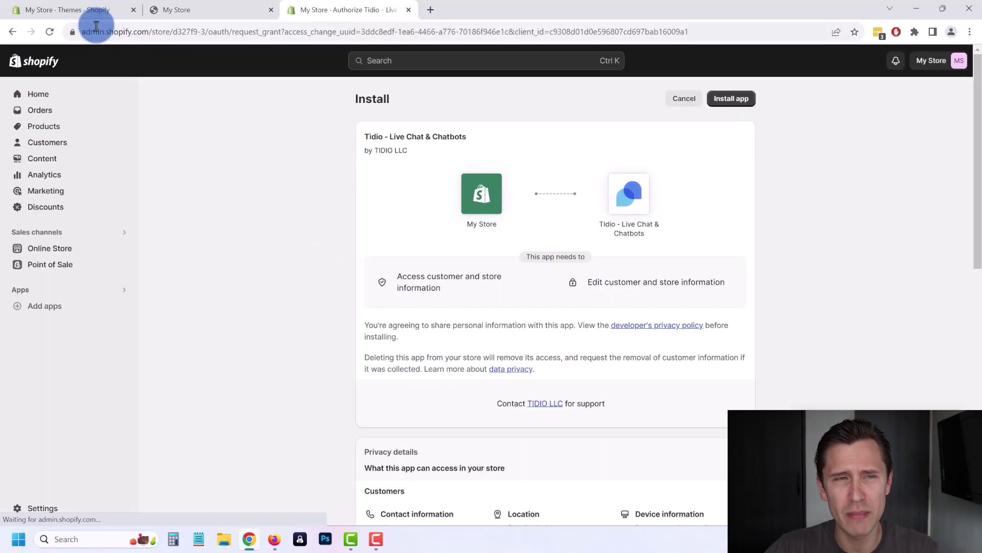
Verify the store's subdomain in the storefront address, then install the Tidio app
left_click(95, 10)
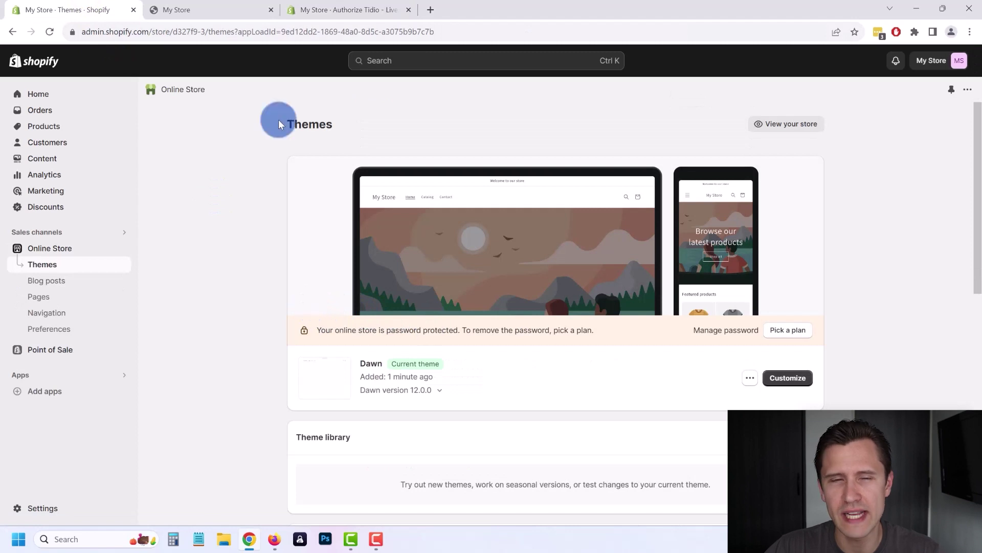
left_click(333, 7)
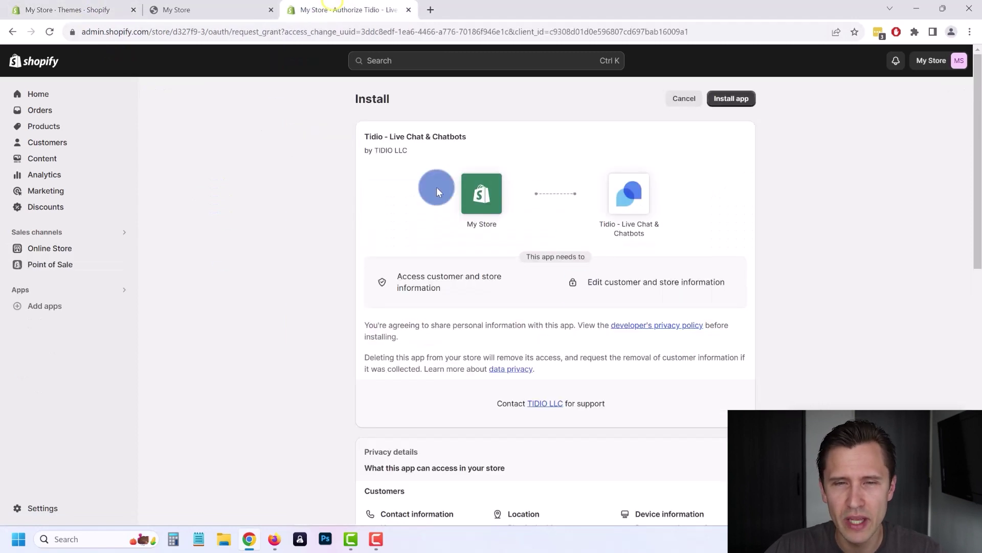
left_click(219, 9)
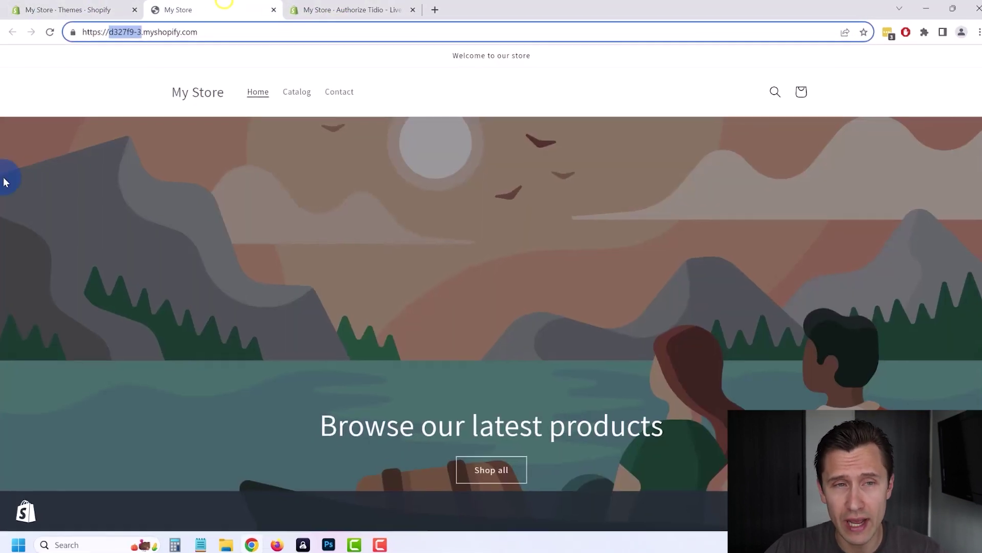
left_click(140, 34)
double_click(149, 37)
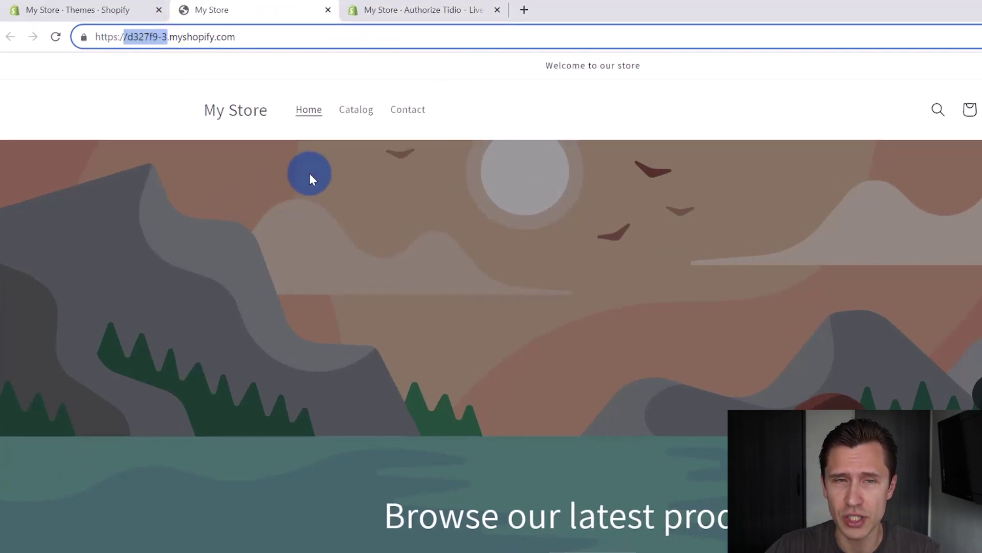
left_click(409, 10)
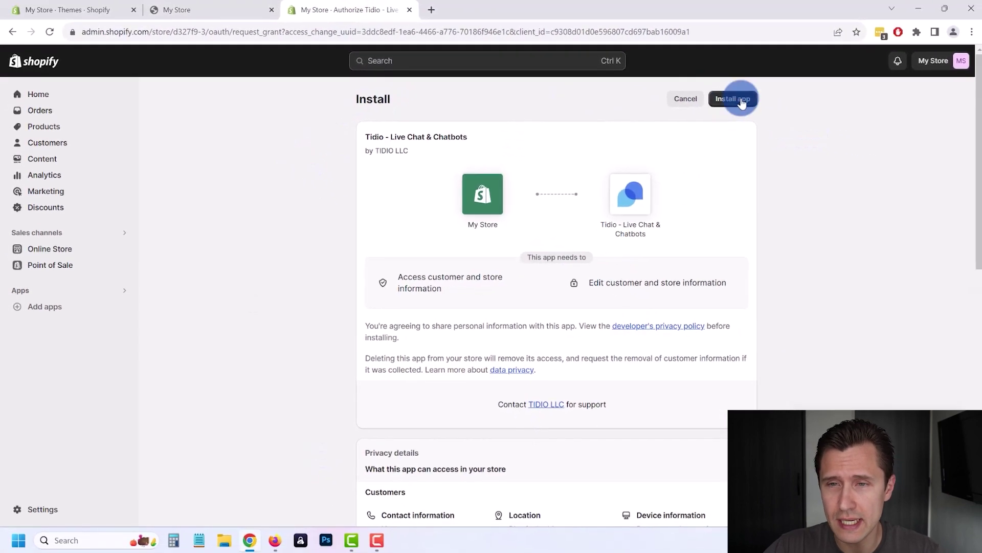
left_click(738, 104)
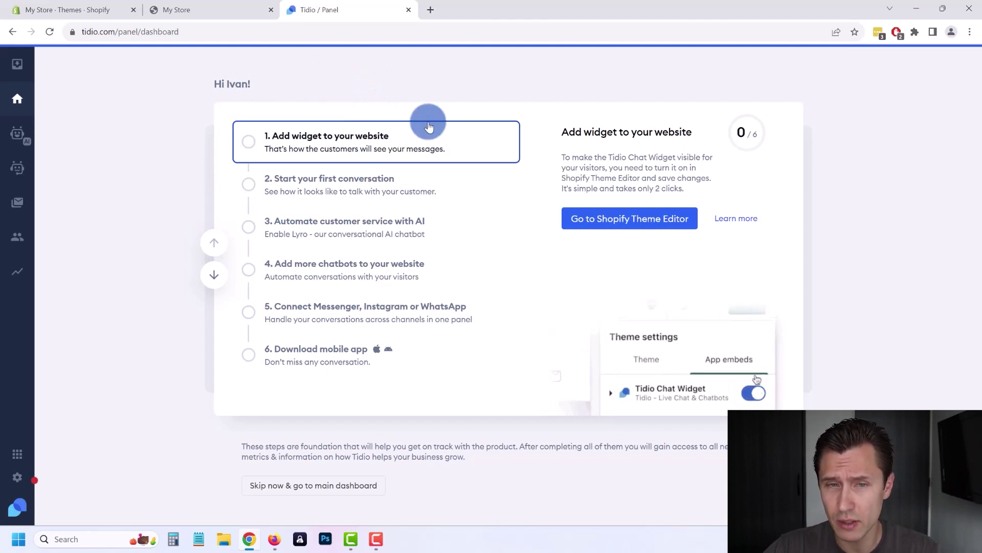
Launch the Shopify Theme Editor from the dashboard's Add widget to your website task
left_click(605, 224)
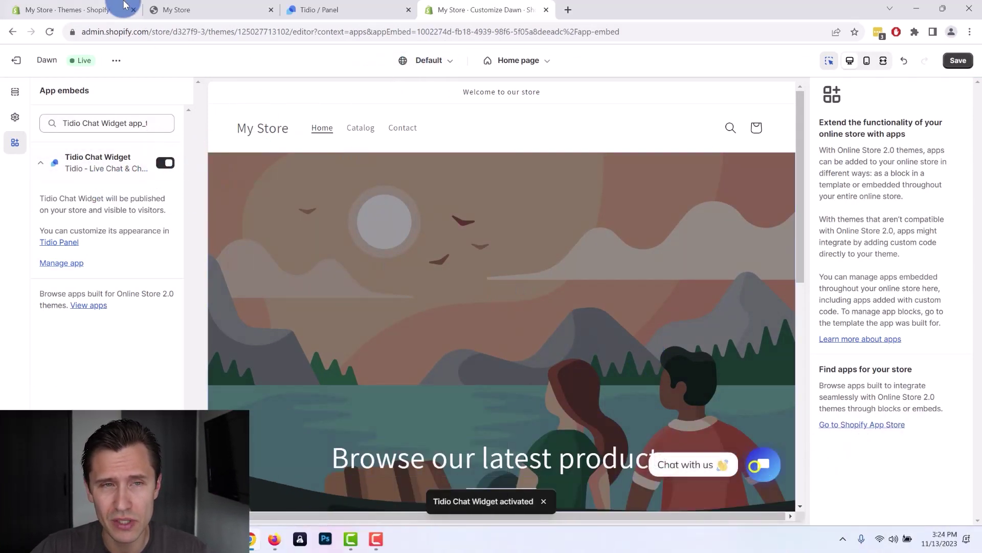
Enable the Tidio Chat Widget app embed, save the Dawn theme, and go to the storefront
left_click(194, 9)
left_click(469, 10)
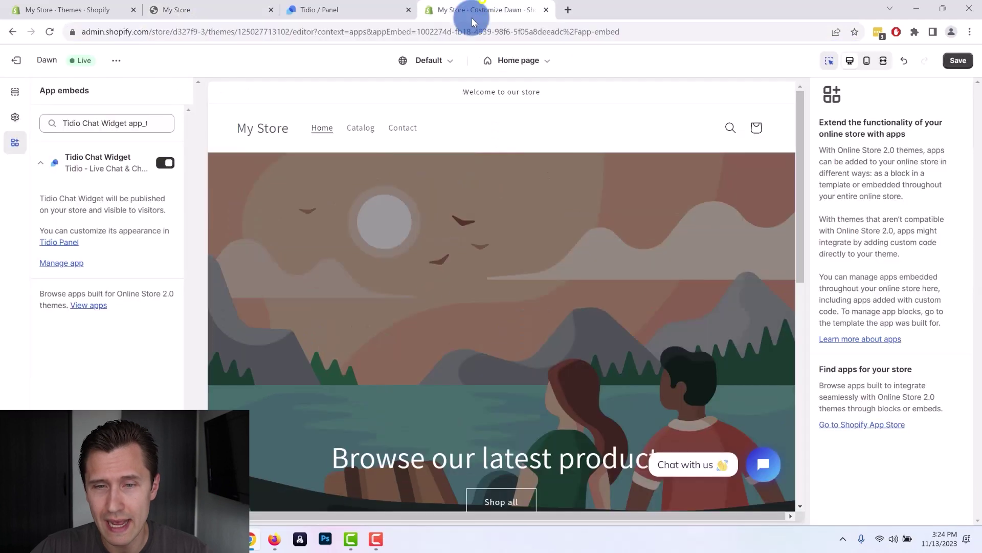
left_click(165, 164)
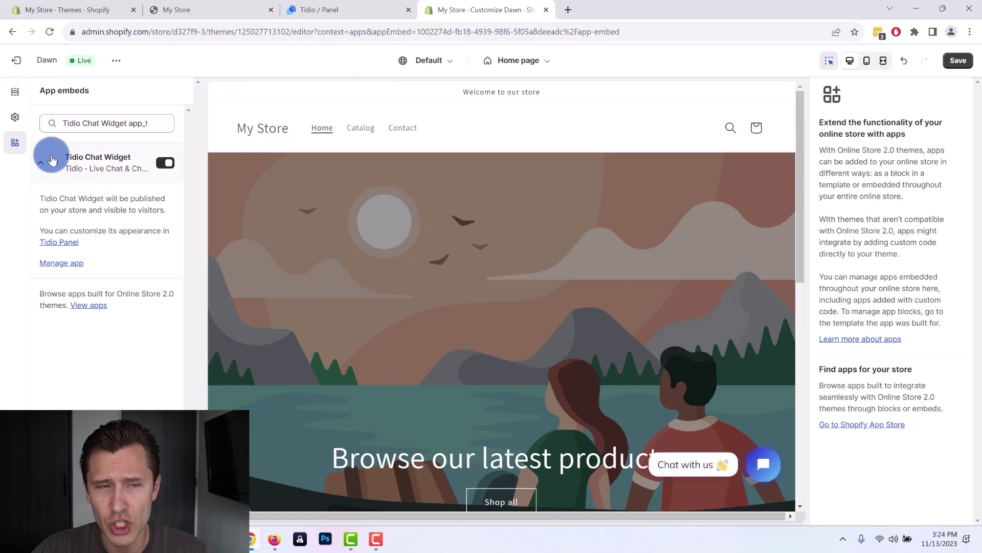
left_click(959, 60)
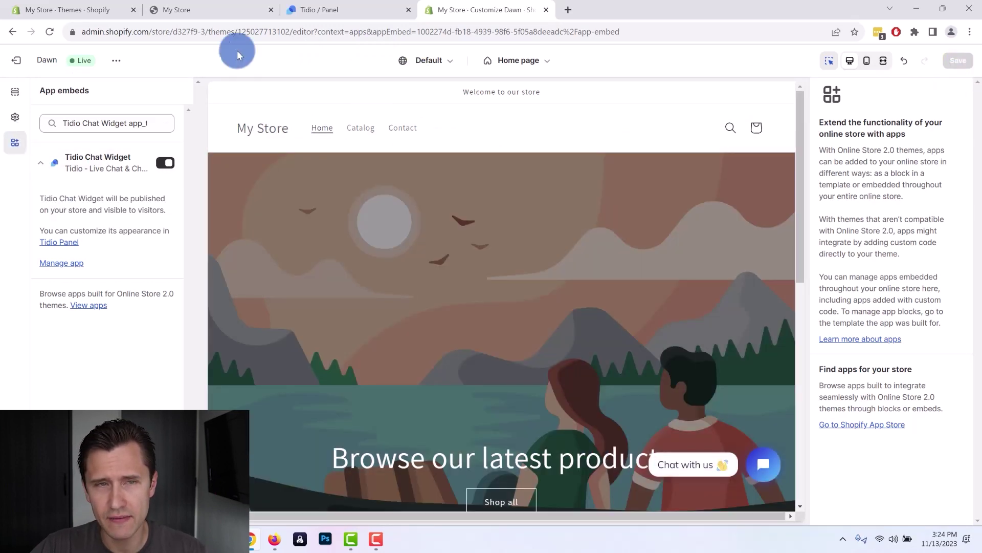
left_click(204, 8)
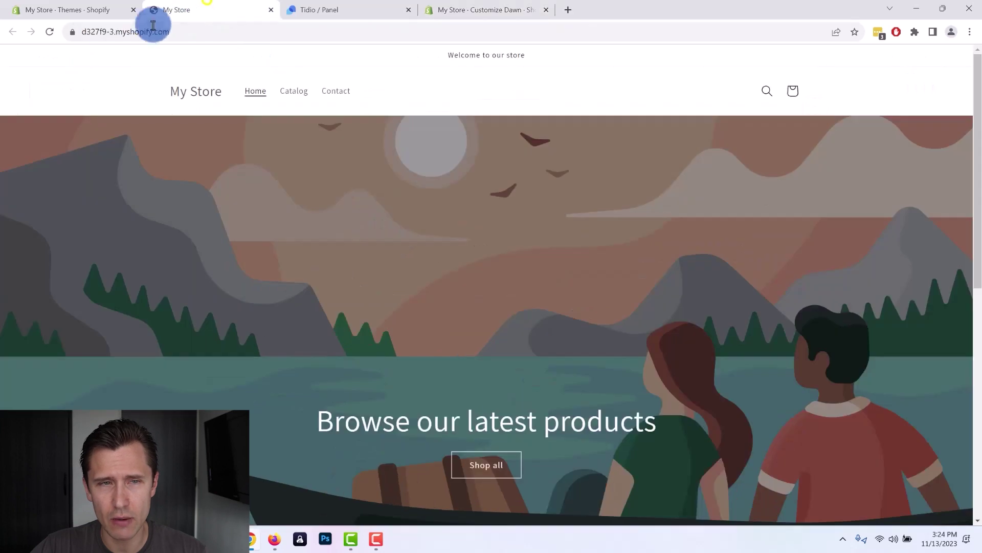
Reload the storefront, open the chat to see its greeting, minimise it, and go to the Tidio dashboard
left_click(49, 33)
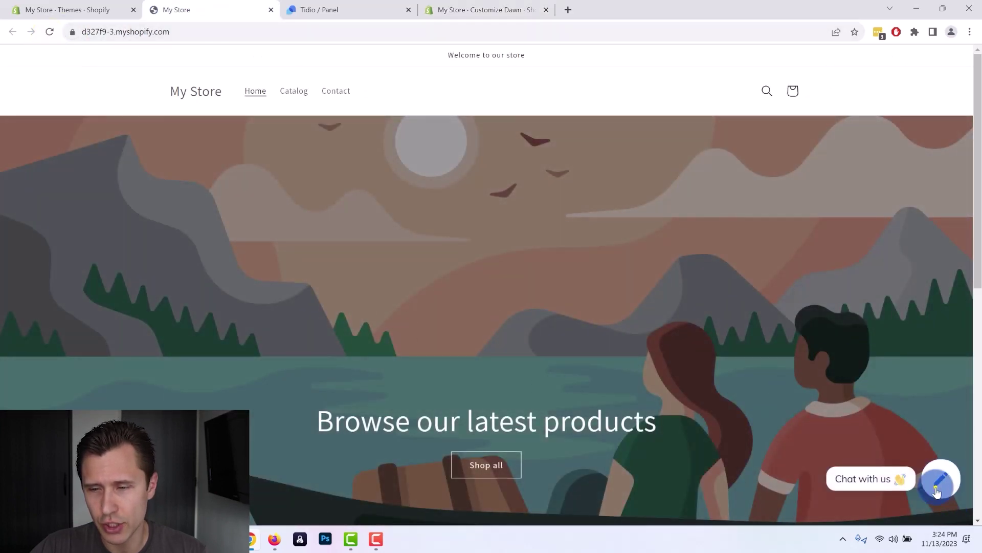
left_click(936, 492)
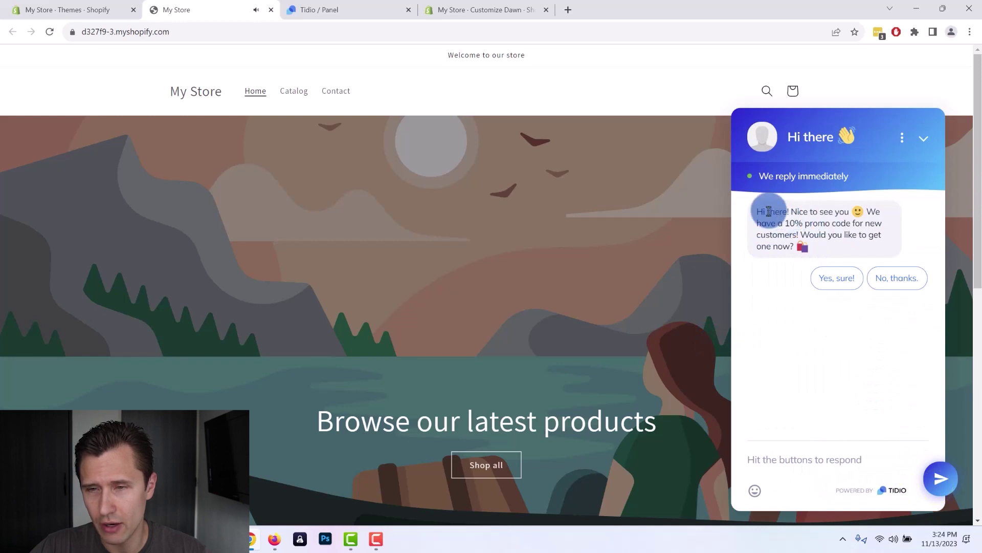
left_click_drag(769, 212, 811, 248)
left_click(813, 224)
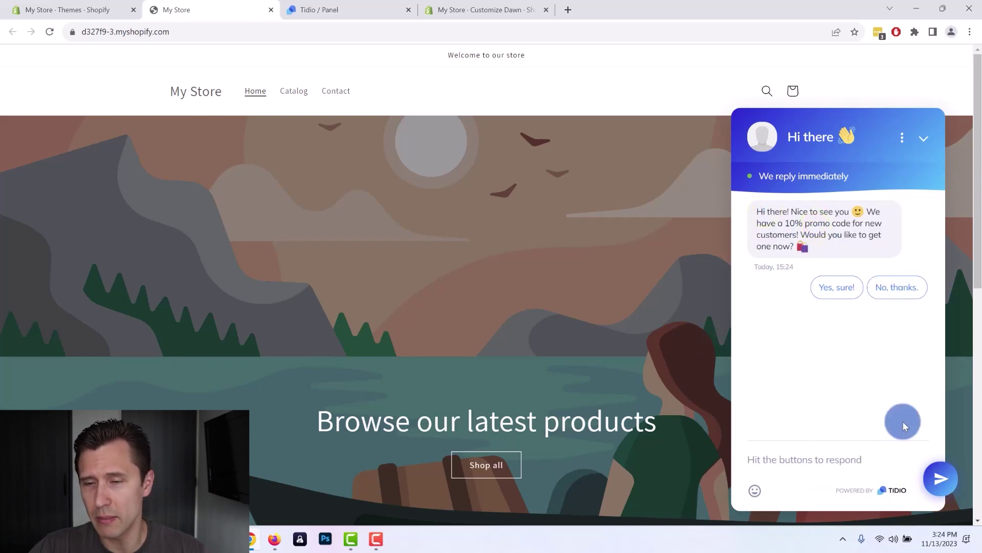
left_click(926, 142)
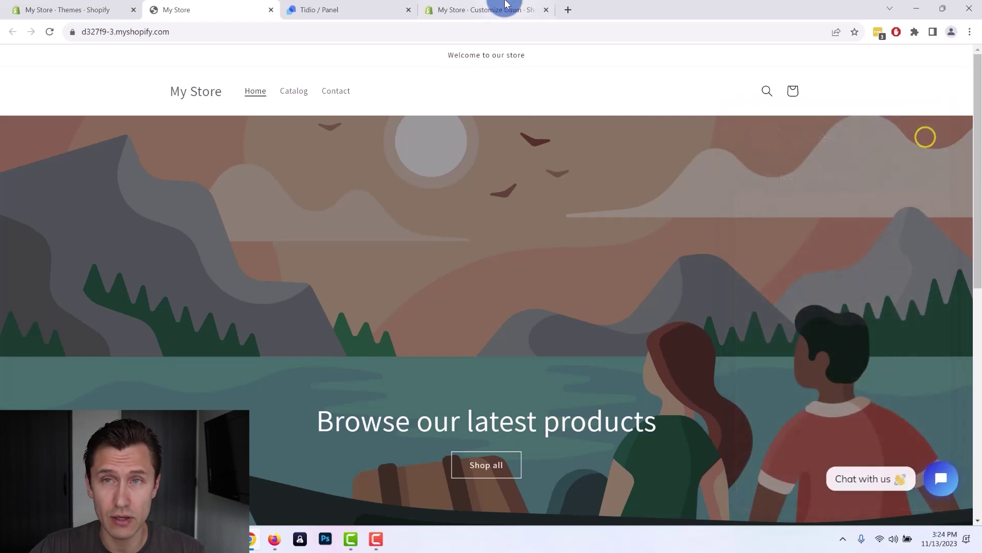
left_click(372, 7)
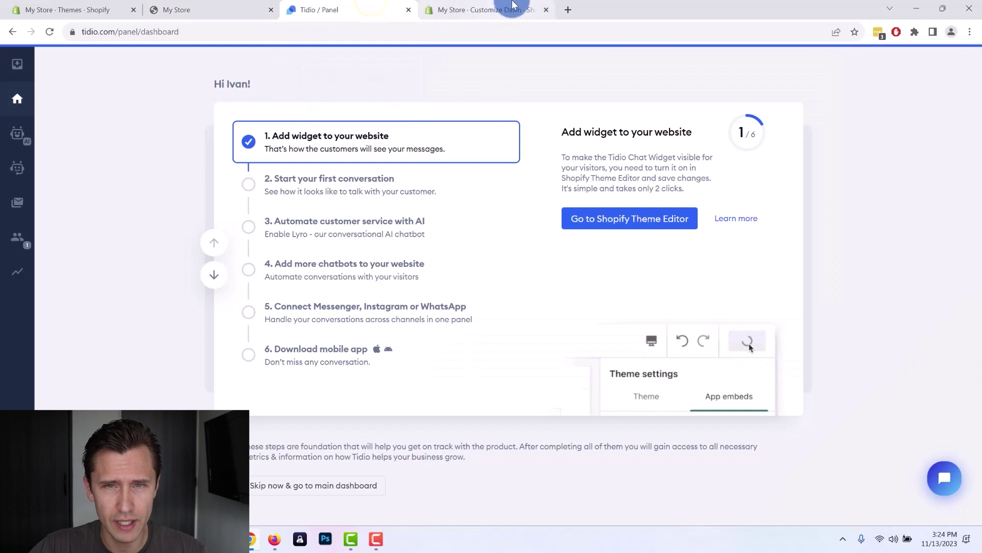
Open the Start your first conversation step and join the waiting visitor's conversation
left_click_drag(513, 5, 264, 8)
left_click(463, 9)
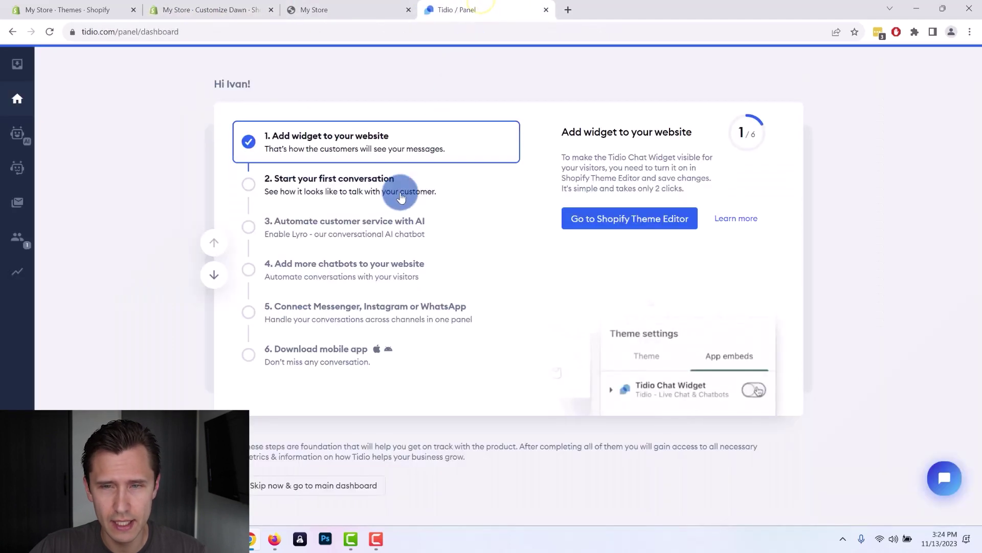
left_click(341, 187)
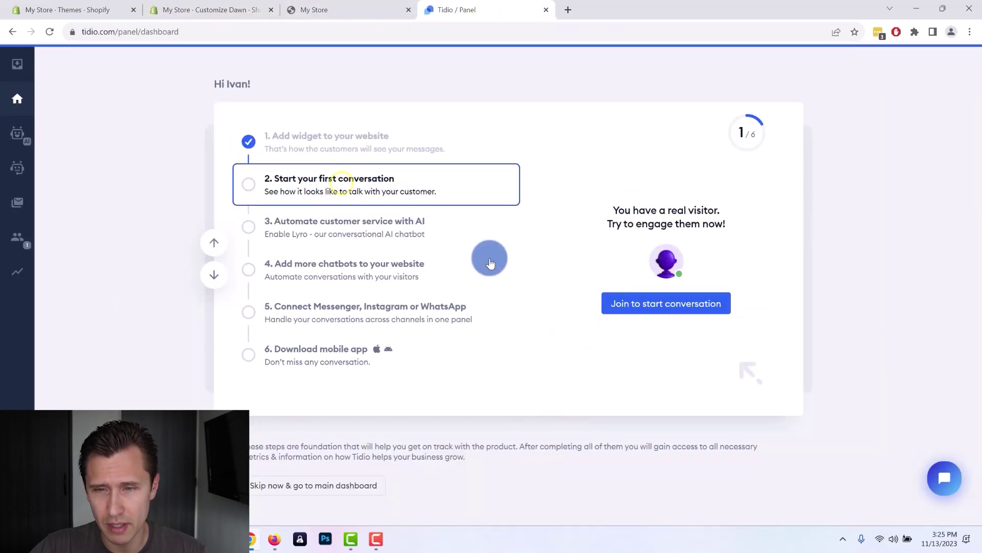
left_click_drag(631, 209, 692, 224)
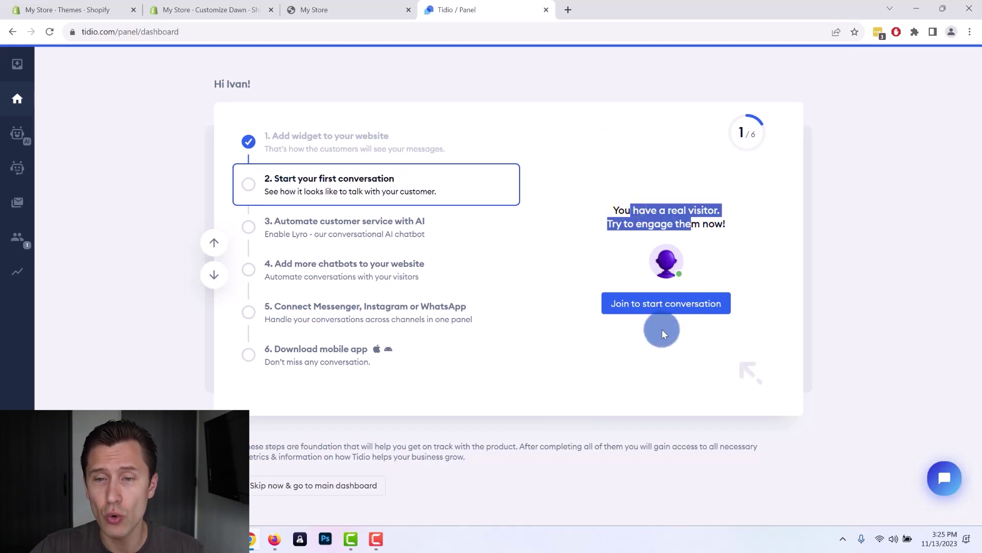
left_click(649, 307)
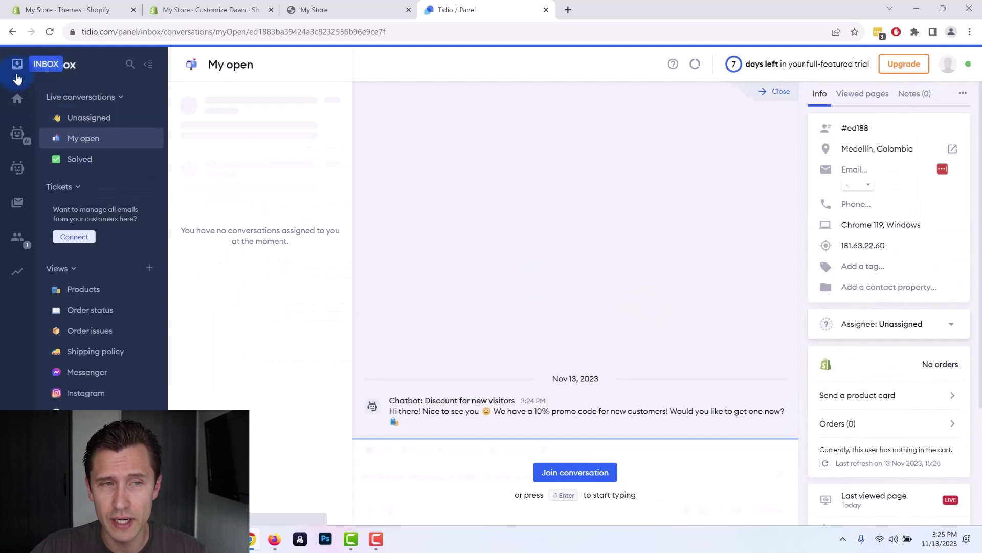
Check the onboarding dashboard shows 2/6 and the My open inbox is empty
left_click(17, 98)
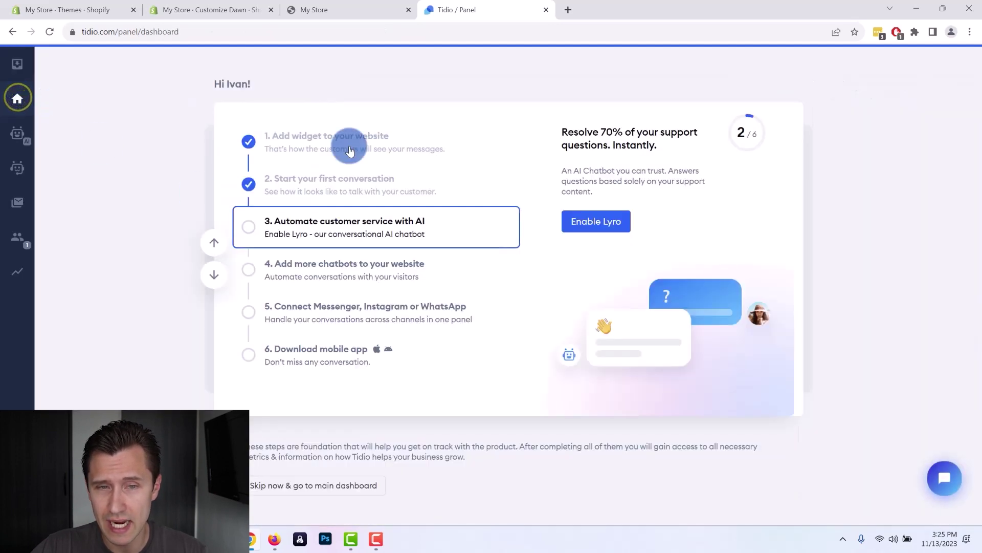
left_click(22, 63)
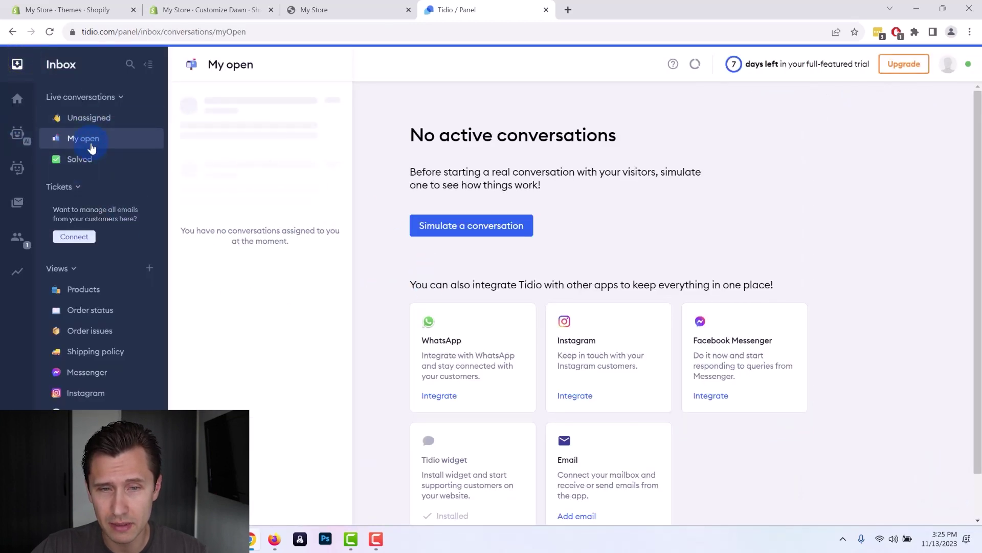
left_click(228, 6)
Send the test message 'hello no' from the storefront chat bubble, then return to Tidio
left_click(358, 7)
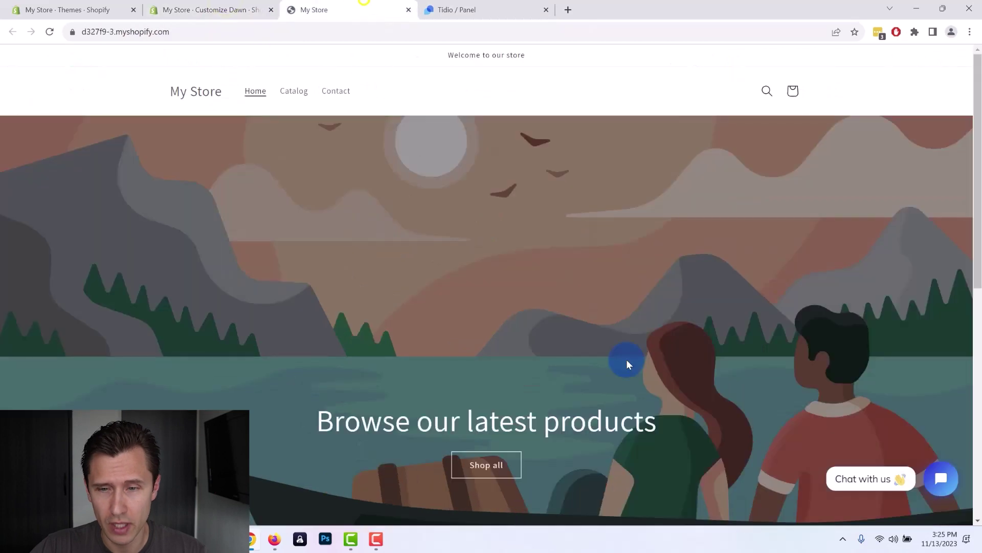
left_click(937, 478)
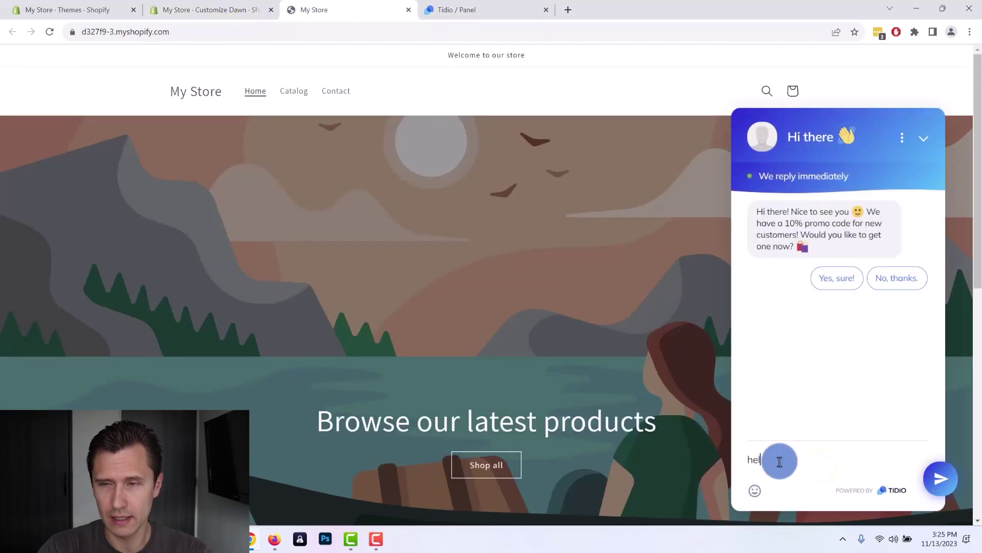
type("hello n")
key("Return")
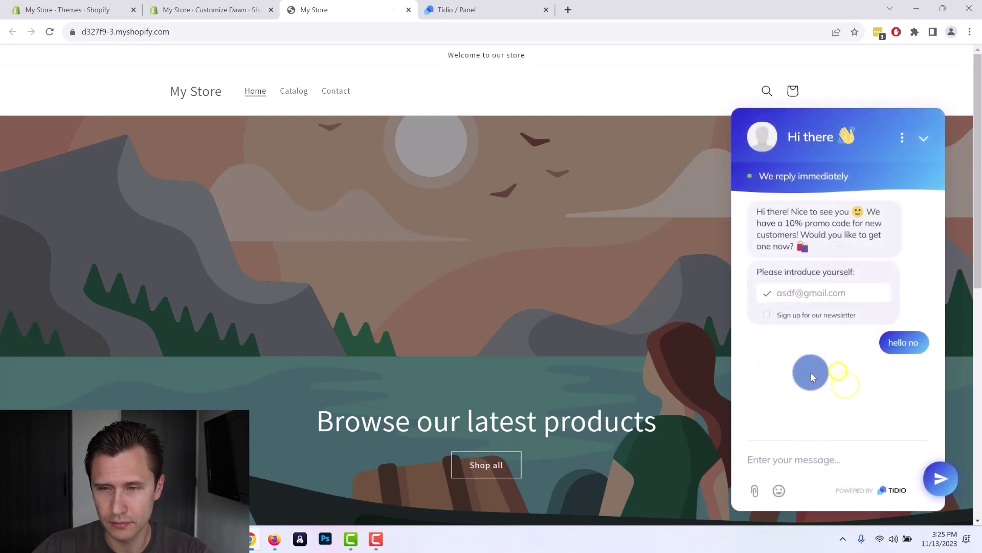
left_click(421, 4)
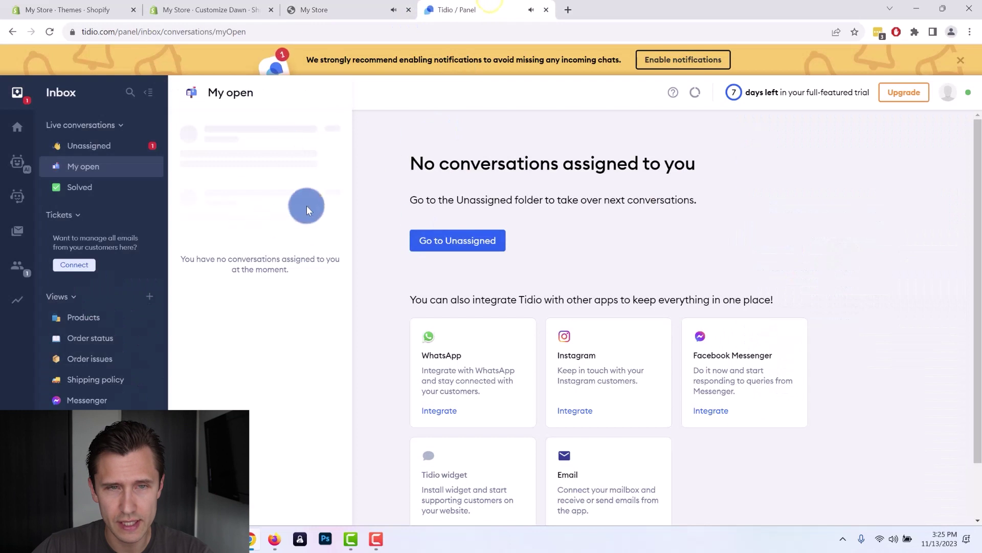
Open the Unassigned folder and join the 'hello no' conversation
left_click(101, 148)
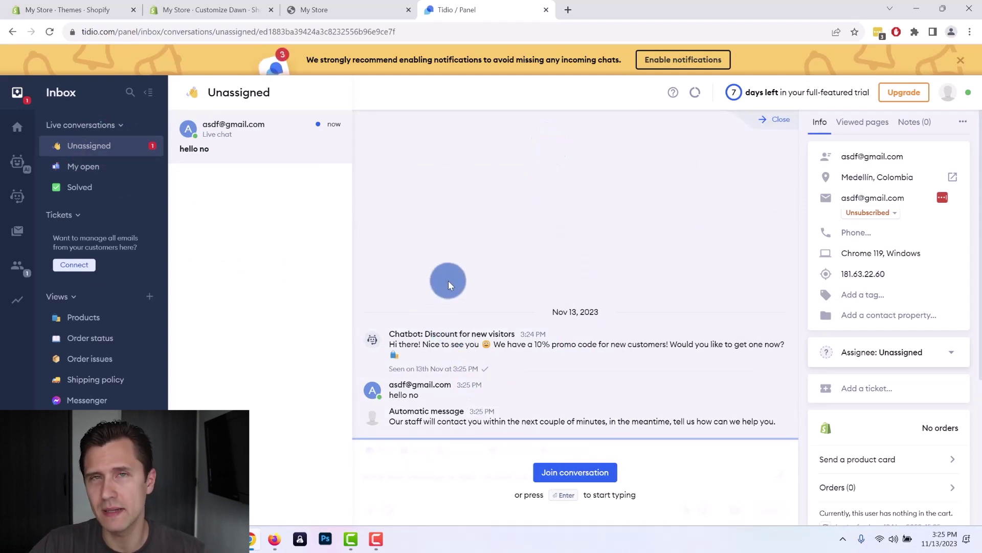
left_click(557, 478)
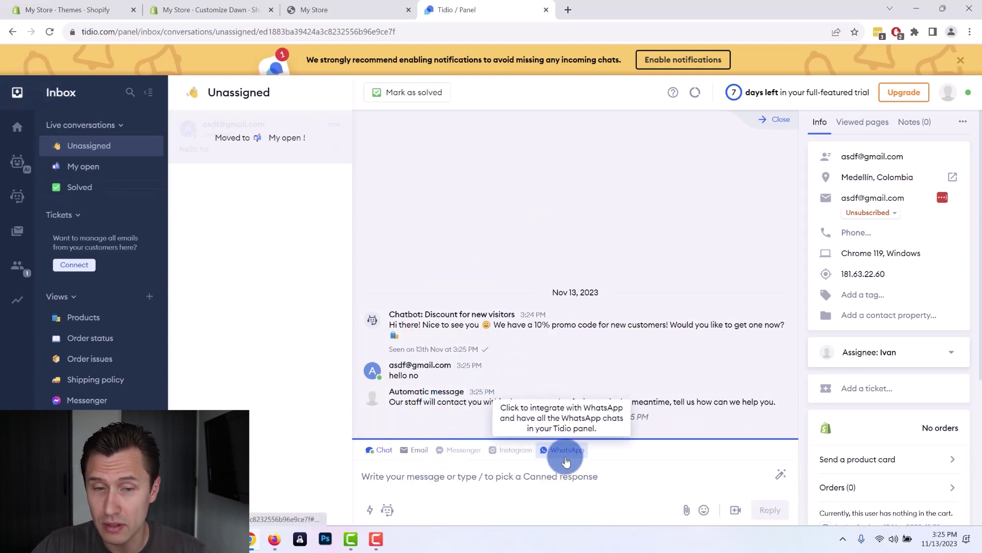
Review the Operating hours settings and keep the operator status set to Online
left_click(953, 97)
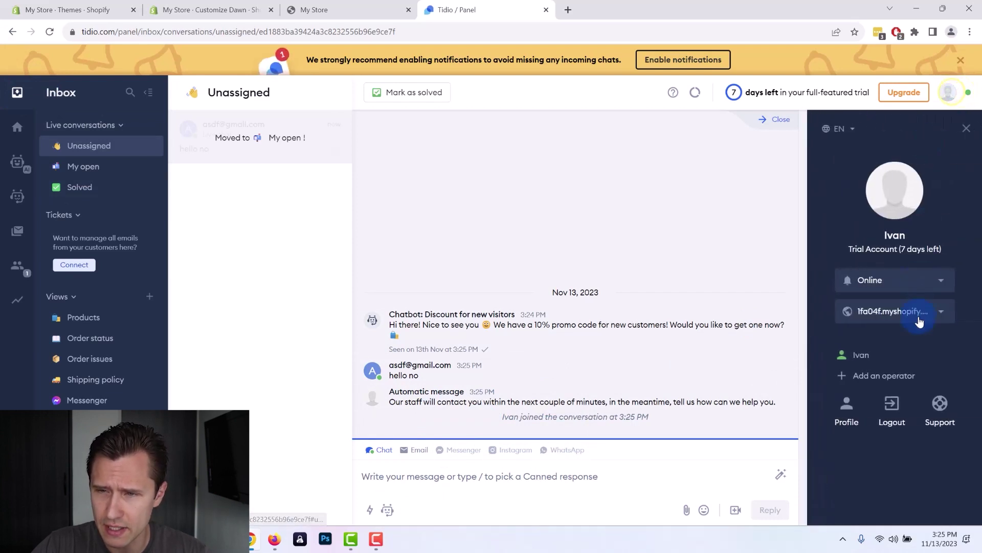
left_click(899, 286)
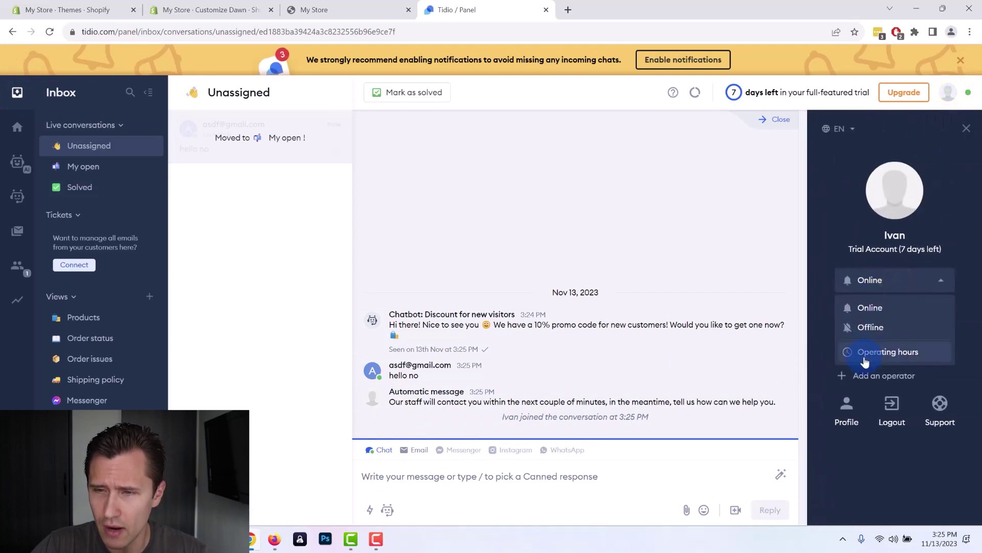
left_click(845, 209)
left_click(888, 353)
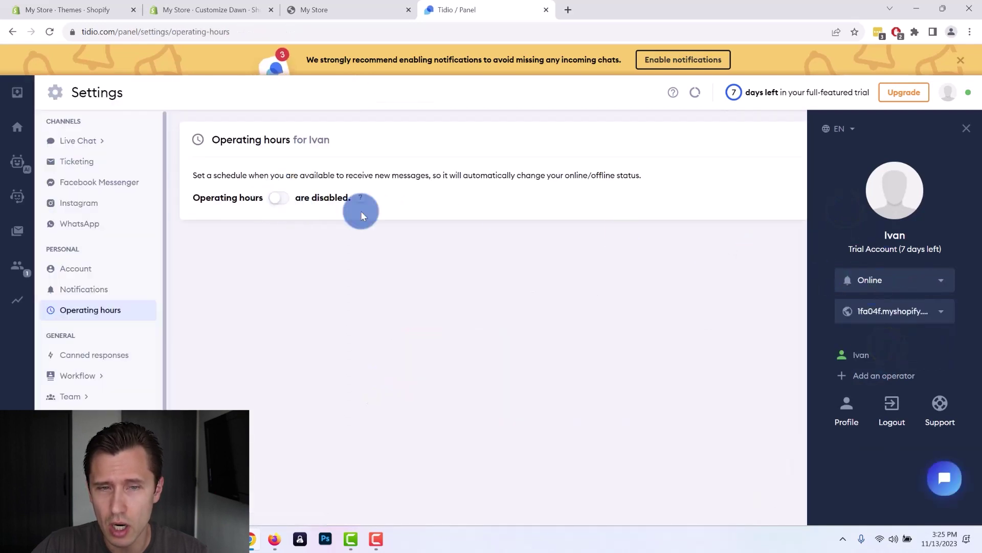
left_click(903, 283)
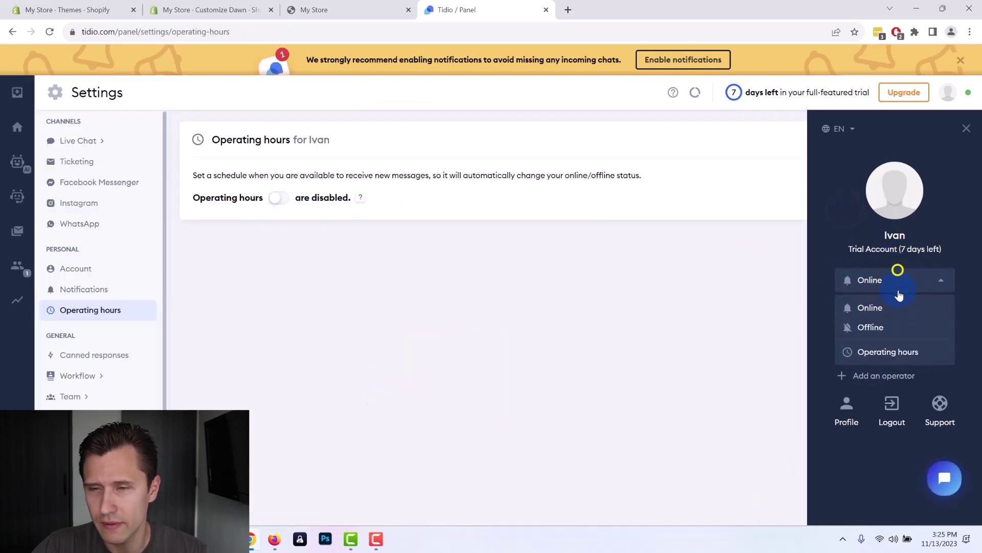
left_click(875, 310)
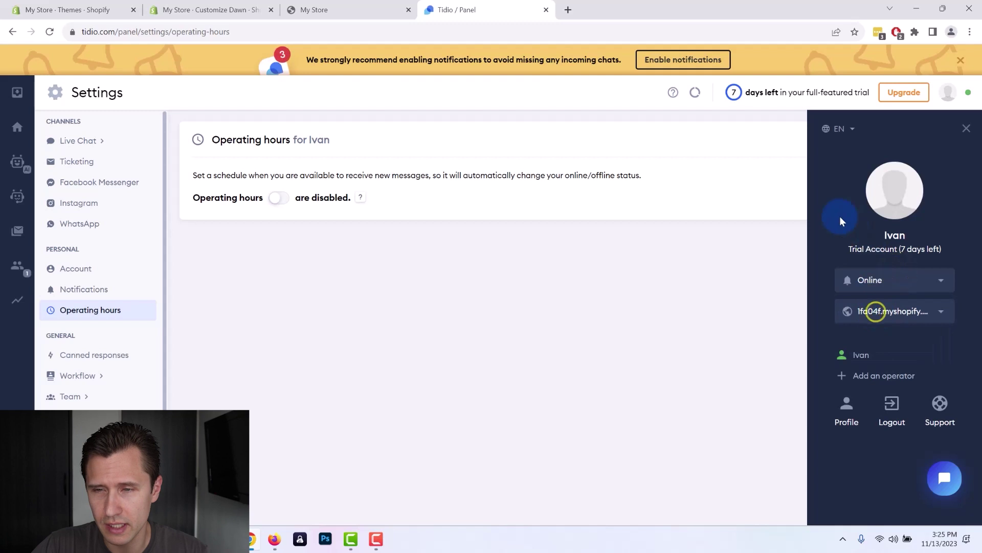
Open the 'hello no' chat in My open, close the status panel, and recheck the storefront
left_click(17, 92)
left_click(104, 146)
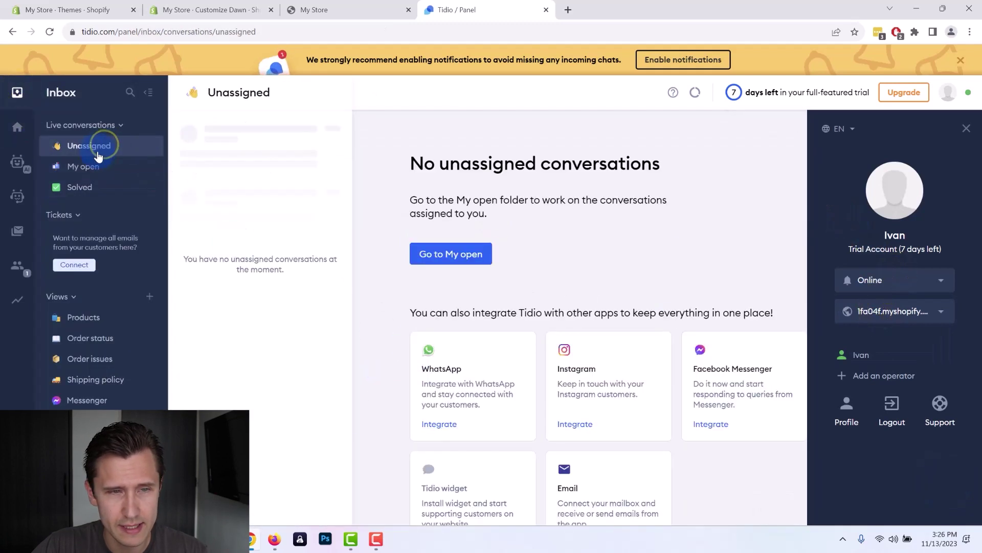
left_click(87, 166)
left_click(449, 477)
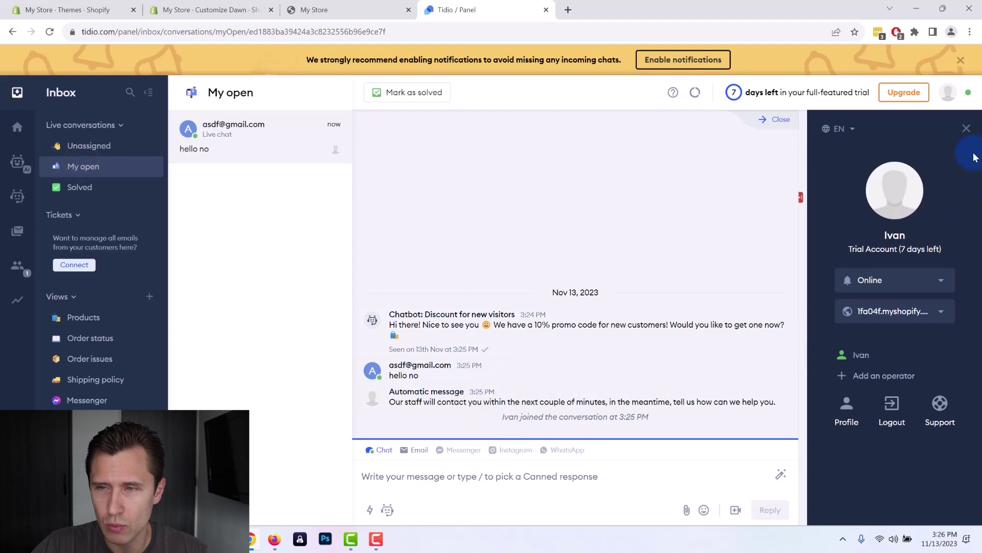
left_click(966, 134)
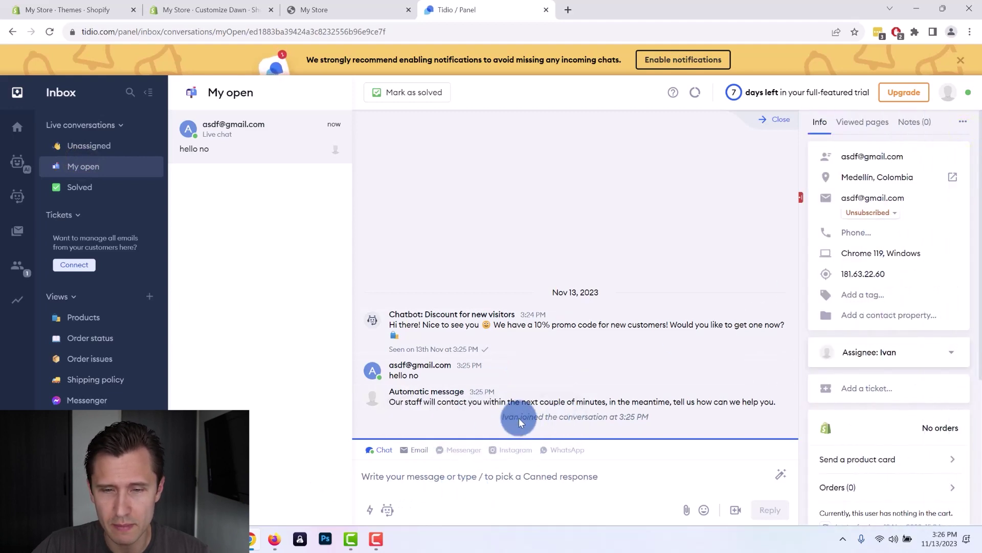
left_click(348, 6)
left_click(434, 10)
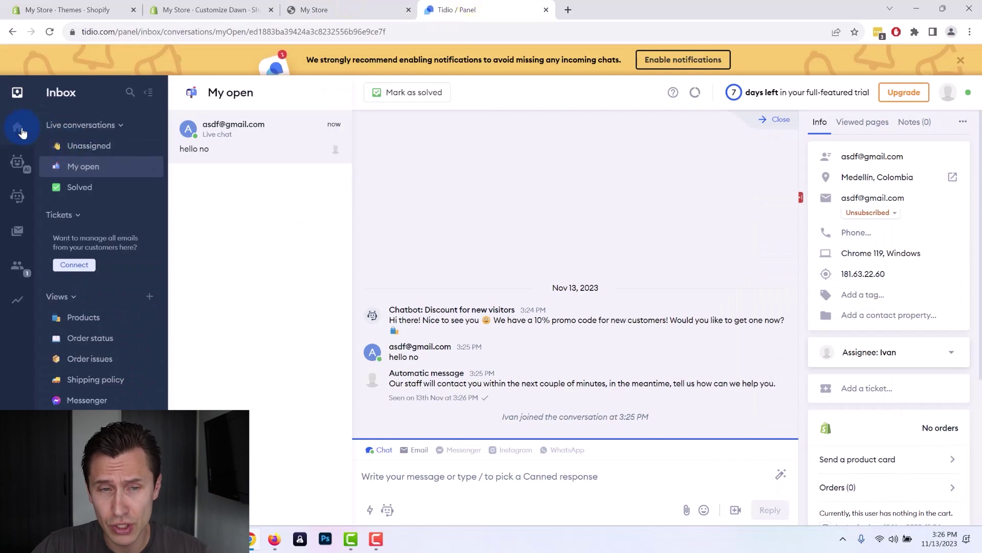
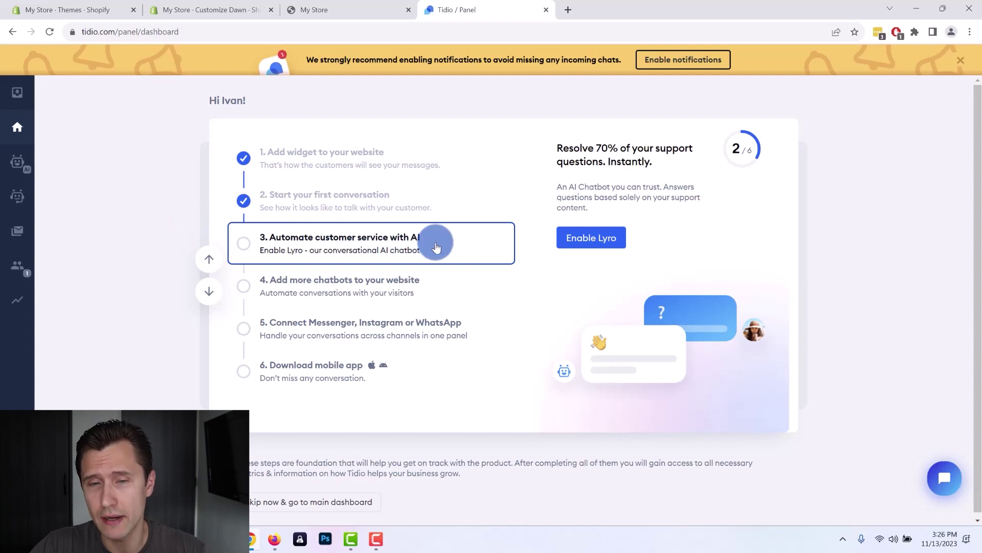
Begin the Lyro AI setup and accept Tidio's AI usage restrictions
left_click(590, 242)
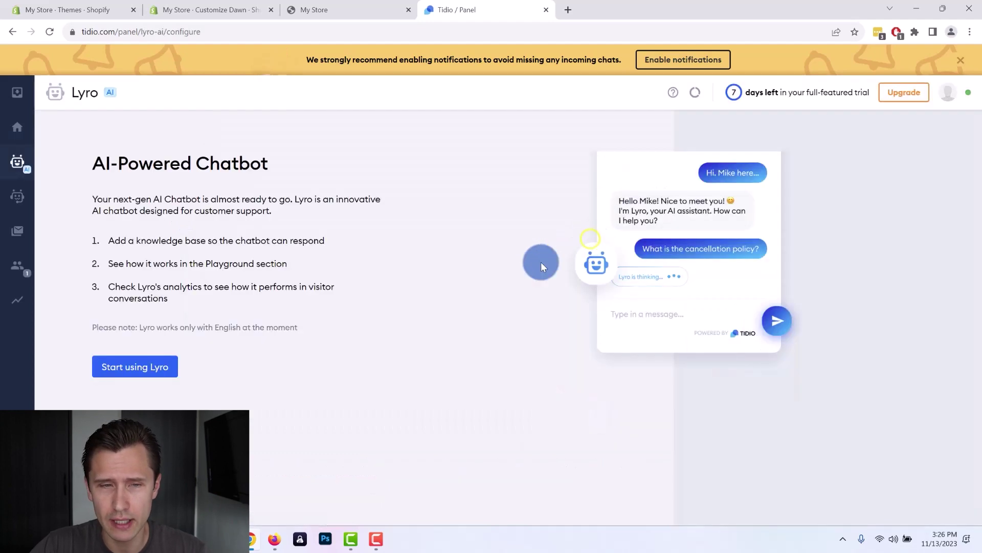
left_click(163, 373)
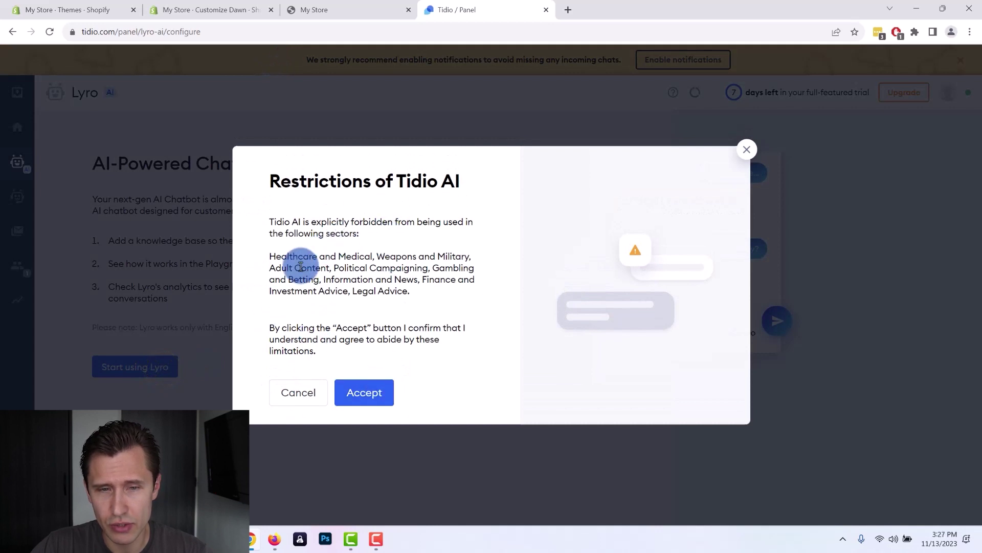
left_click_drag(275, 256, 409, 291)
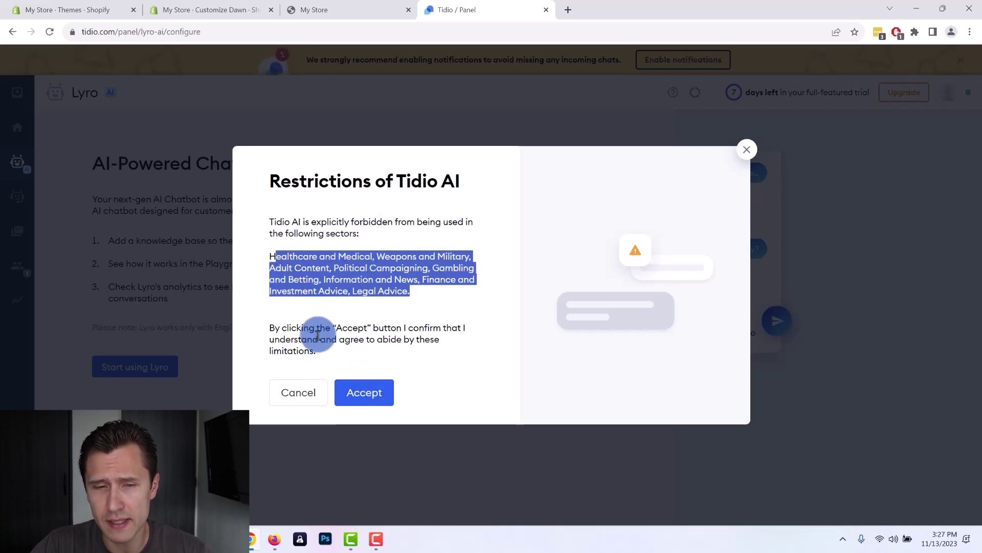
left_click(373, 393)
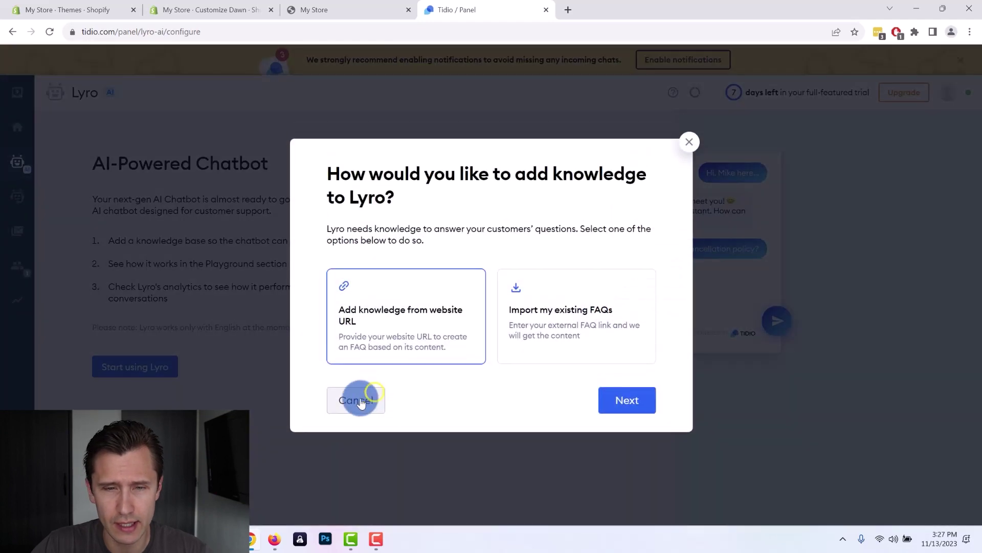
Choose to add Lyro knowledge from a website URL and continue to Generate FAQ
left_click(577, 296)
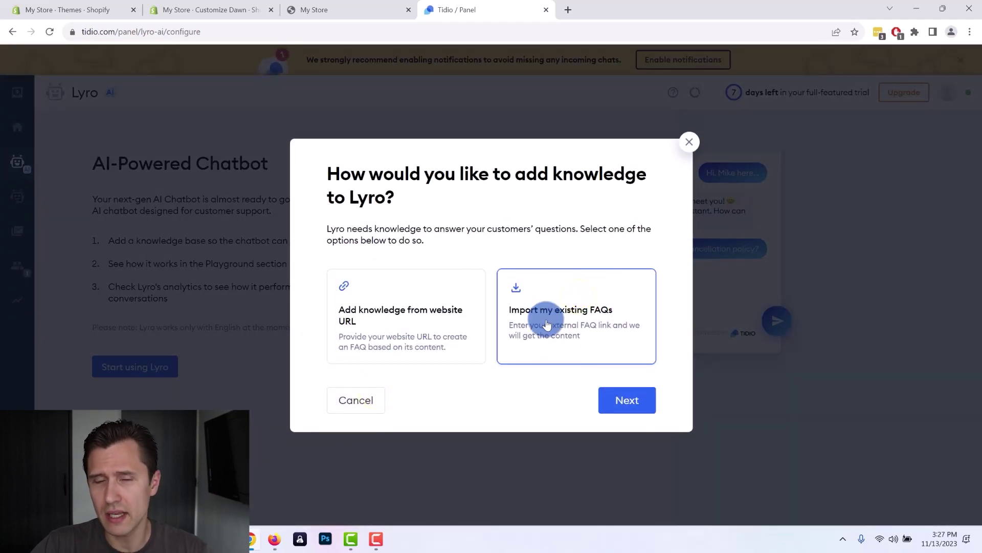
left_click(431, 323)
left_click(613, 400)
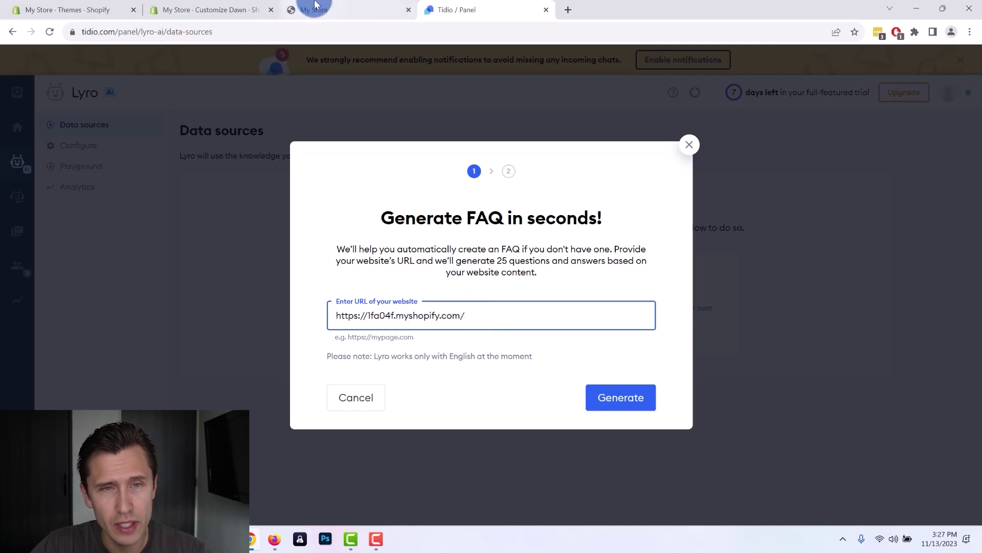
left_click(233, 10)
Paste the live store's URL into Generate FAQ, generate, and cancel when it fails
left_click(351, 9)
left_click(149, 32)
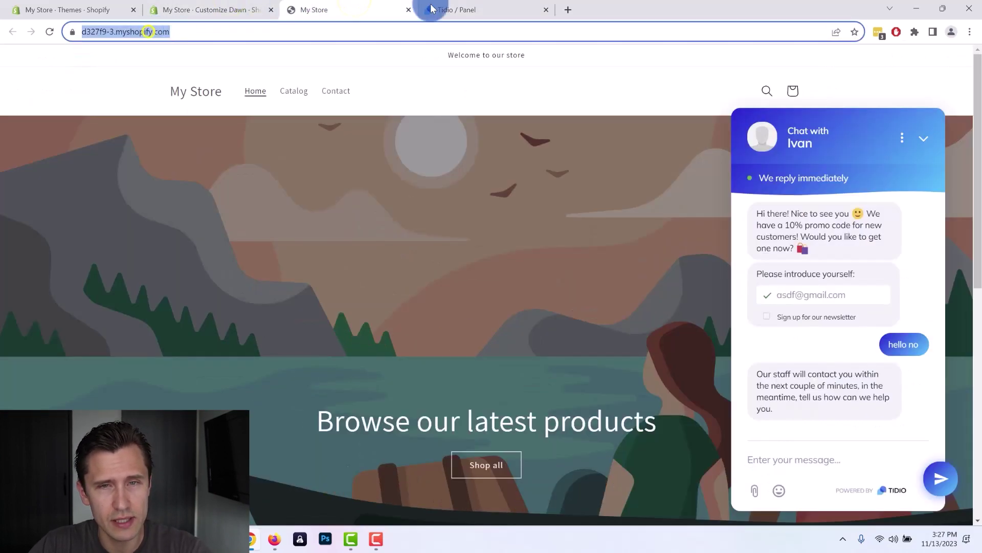
left_click(451, 9)
left_click_drag(489, 321, 318, 328)
left_click(614, 399)
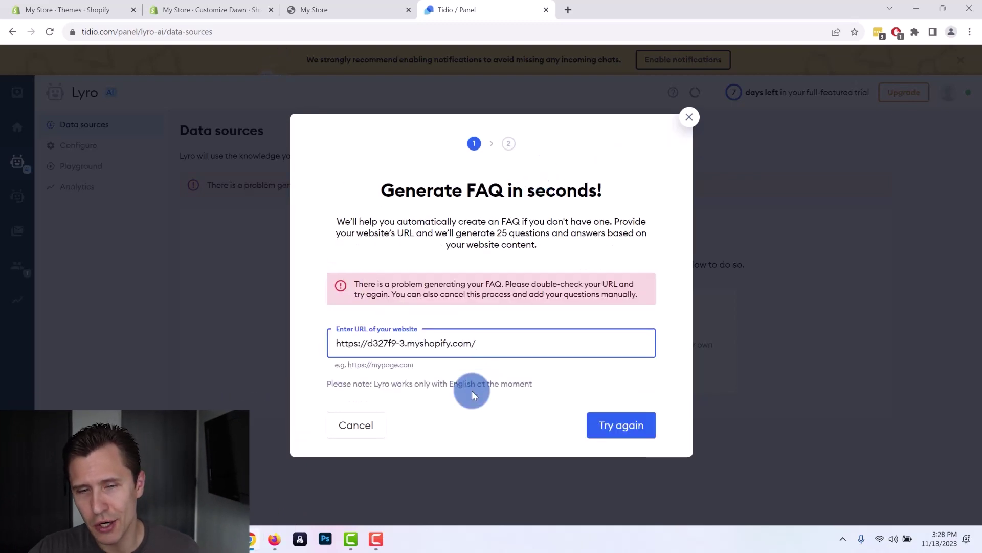
left_click(351, 435)
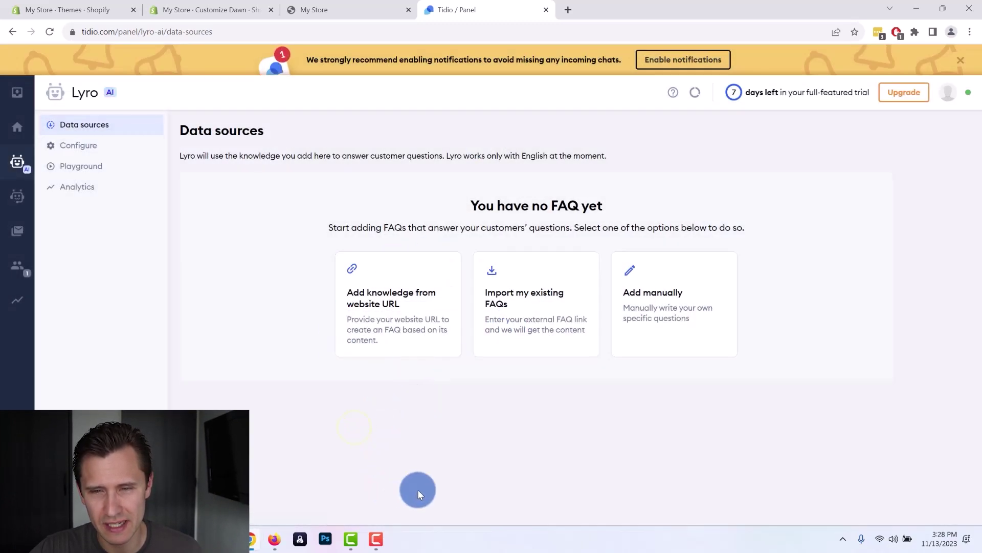
Manually add the FAQ 'How do I cancel?': cancel at cancel.com within 24 hours
left_click(665, 307)
left_click(706, 200)
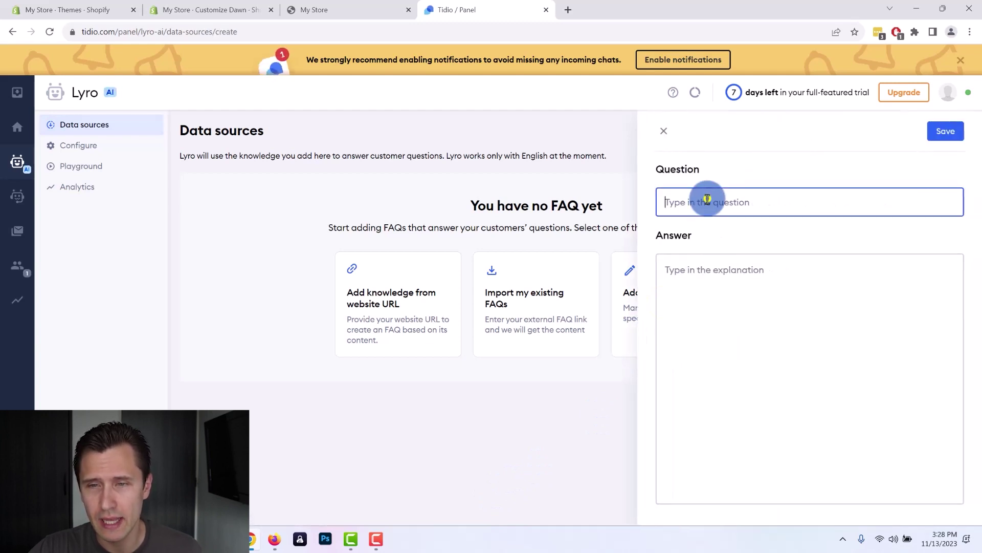
left_click(672, 233)
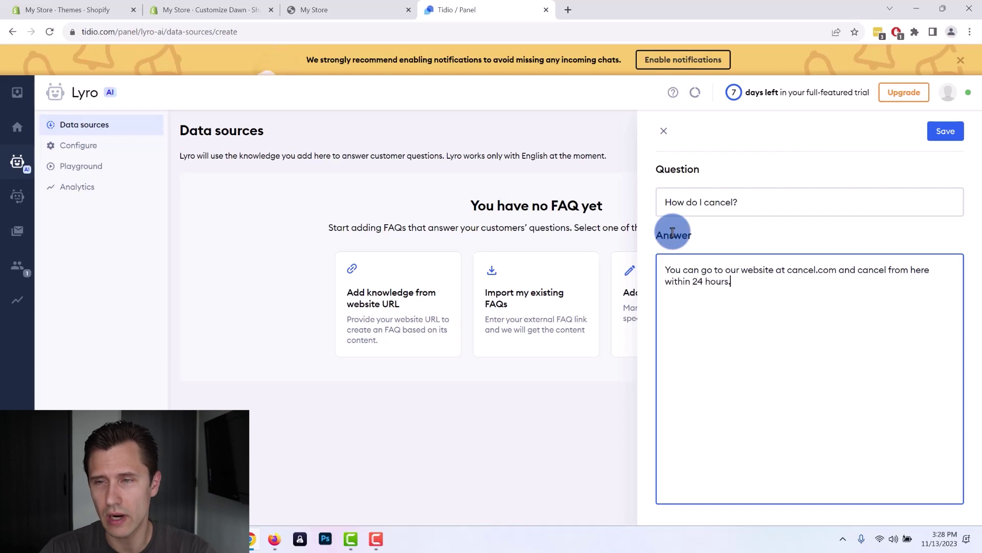
left_click(946, 131)
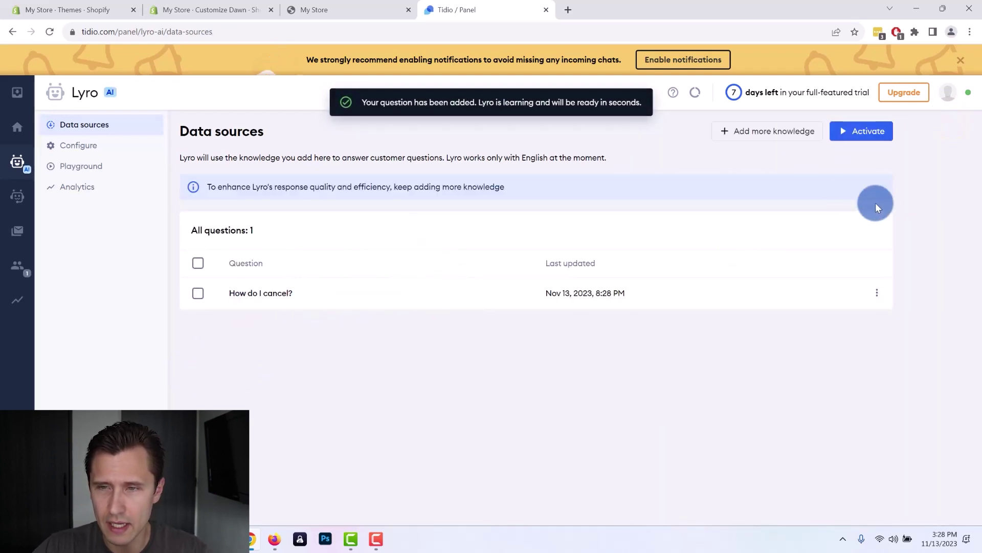
Activate Lyro and look over the Add more knowledge options
left_click(857, 131)
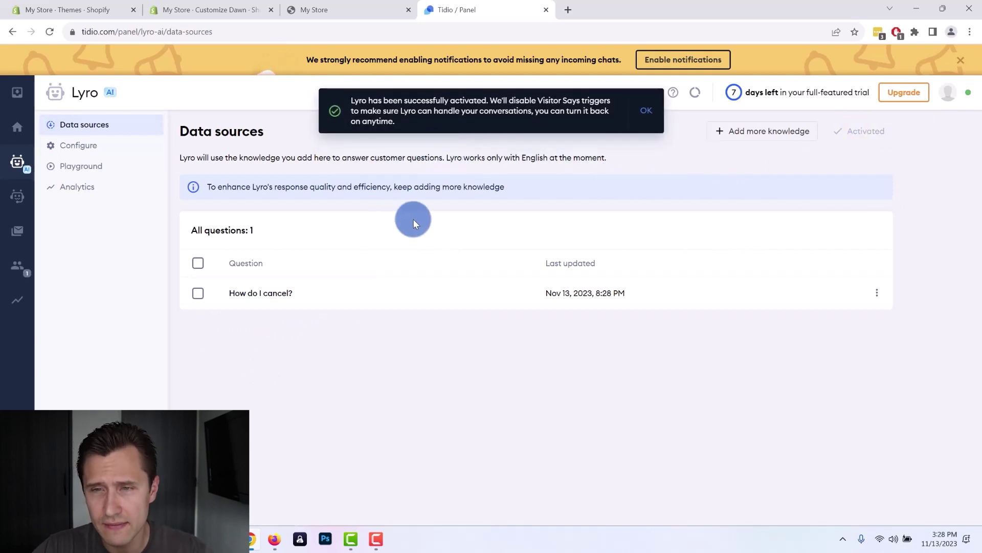
left_click(758, 135)
left_click(746, 177)
left_click(751, 131)
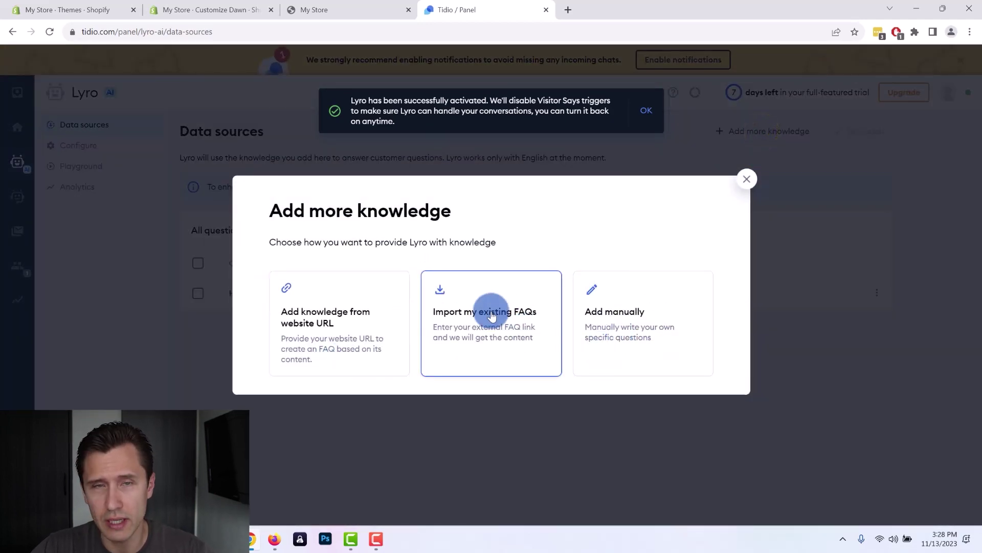
left_click(744, 180)
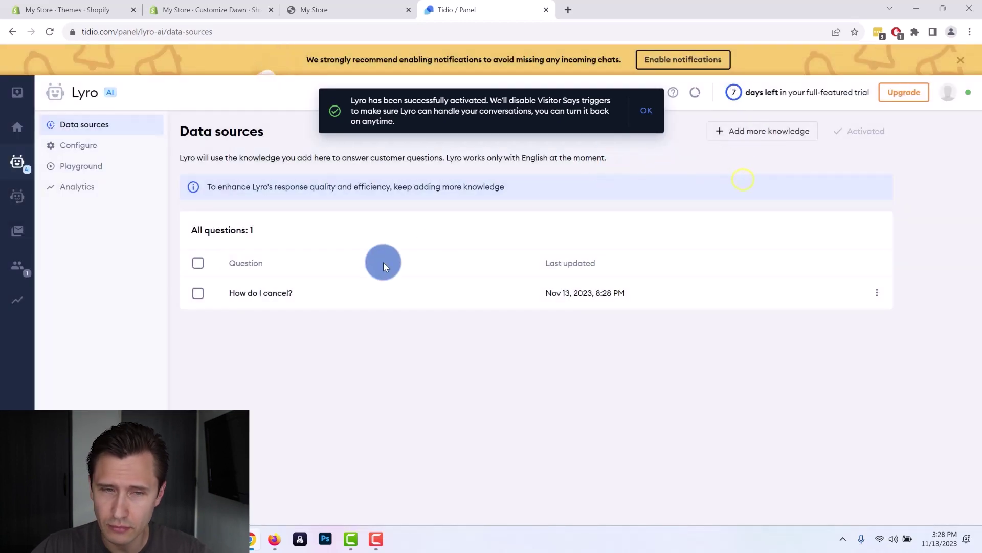
Inspect the 'How do I cancel?' FAQ unchanged and dismiss the Lyro activation message
left_click(251, 299)
left_click(818, 215)
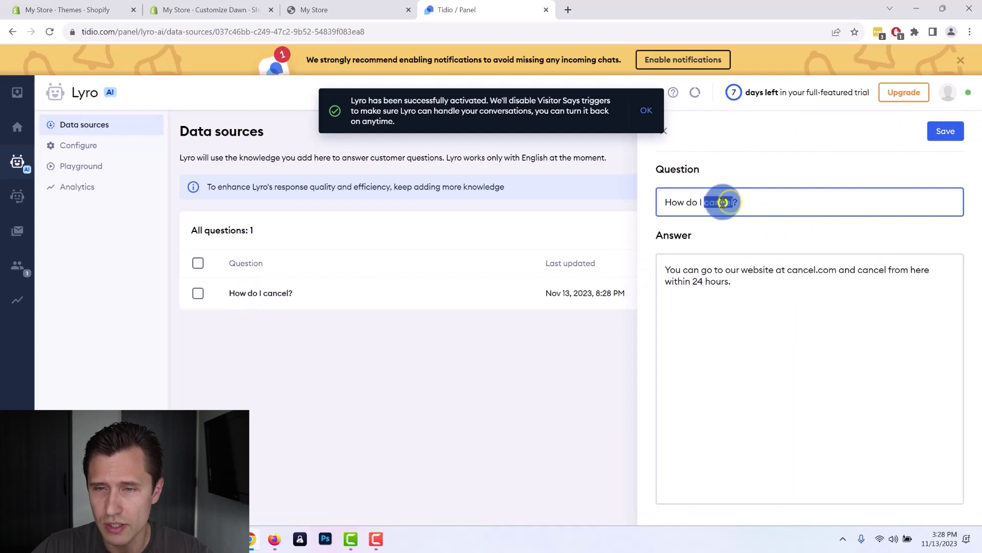
left_click(610, 299)
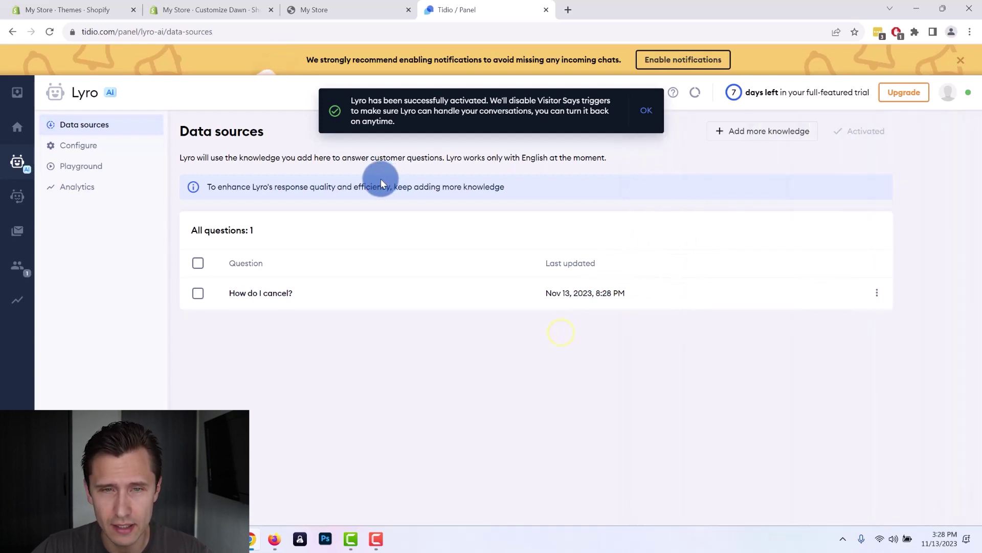
left_click(631, 117)
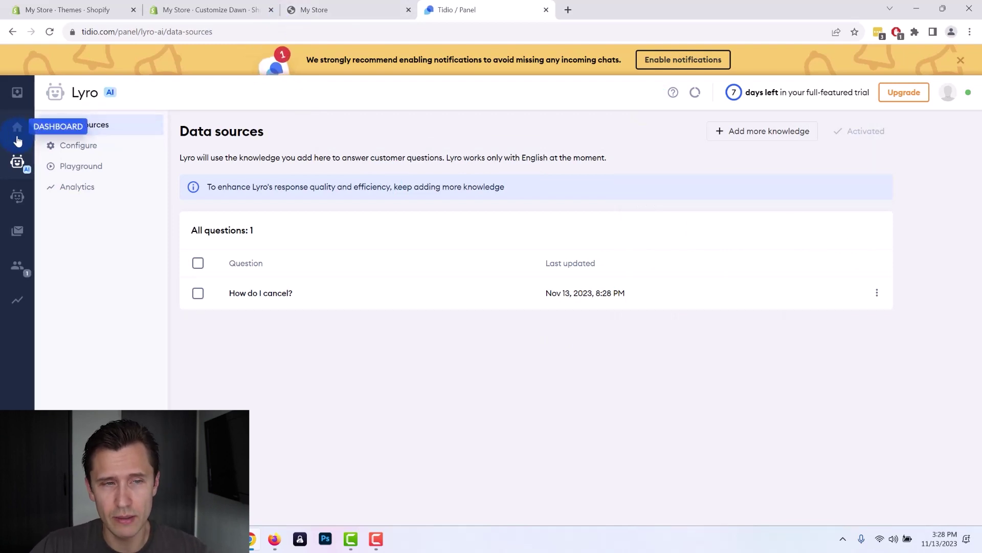
left_click(17, 134)
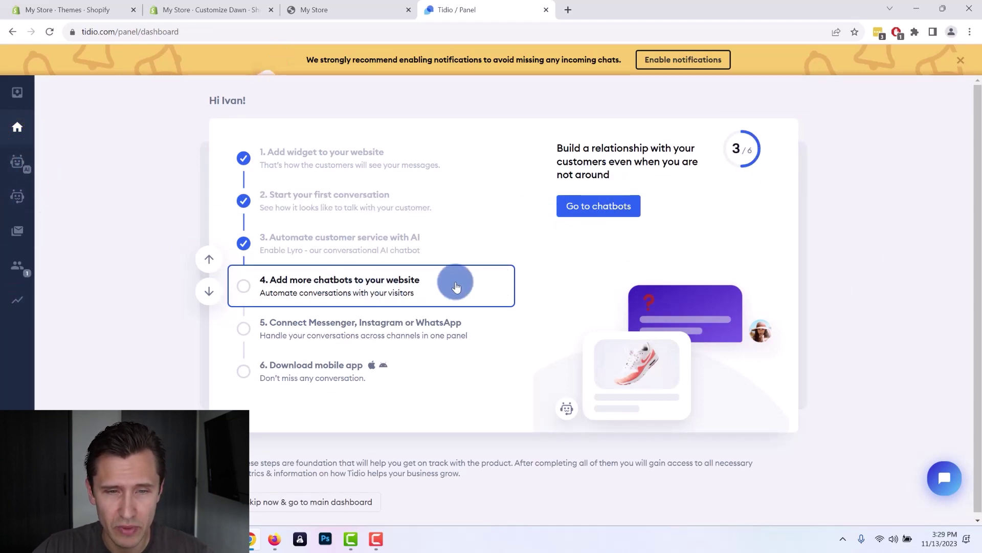
Go to Chatbots, glance at Lyro's Configure page, then review the Increase sales and Solve problems strategies
left_click(597, 209)
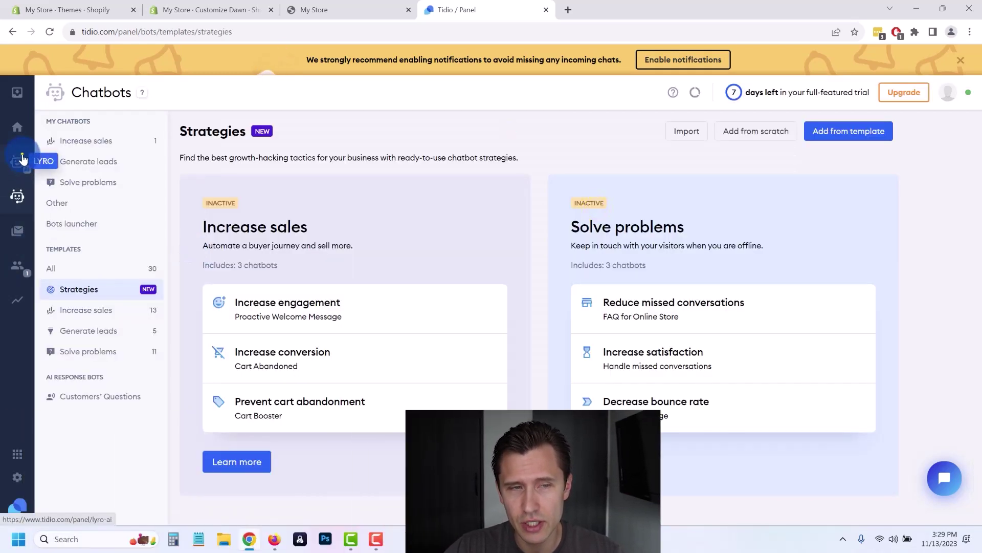
left_click(23, 160)
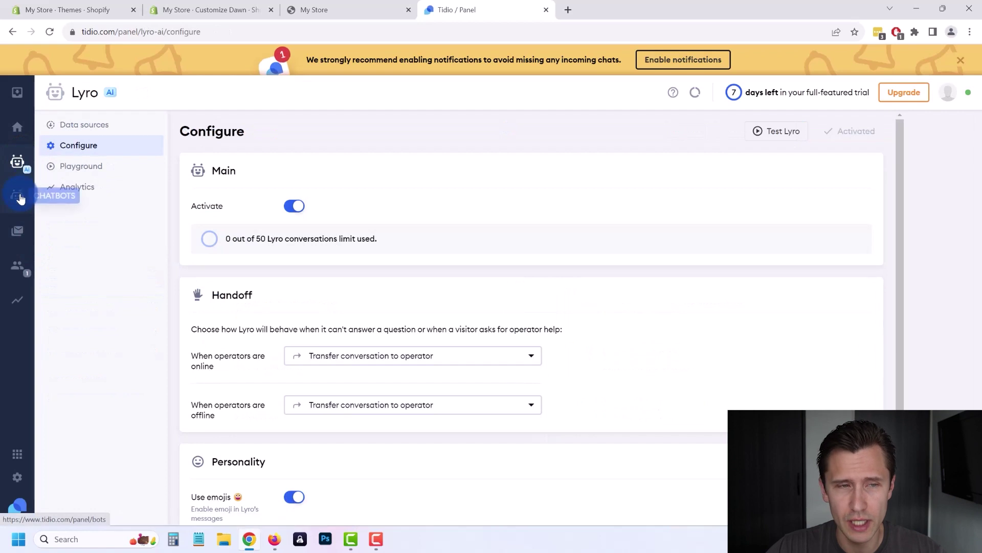
left_click(19, 195)
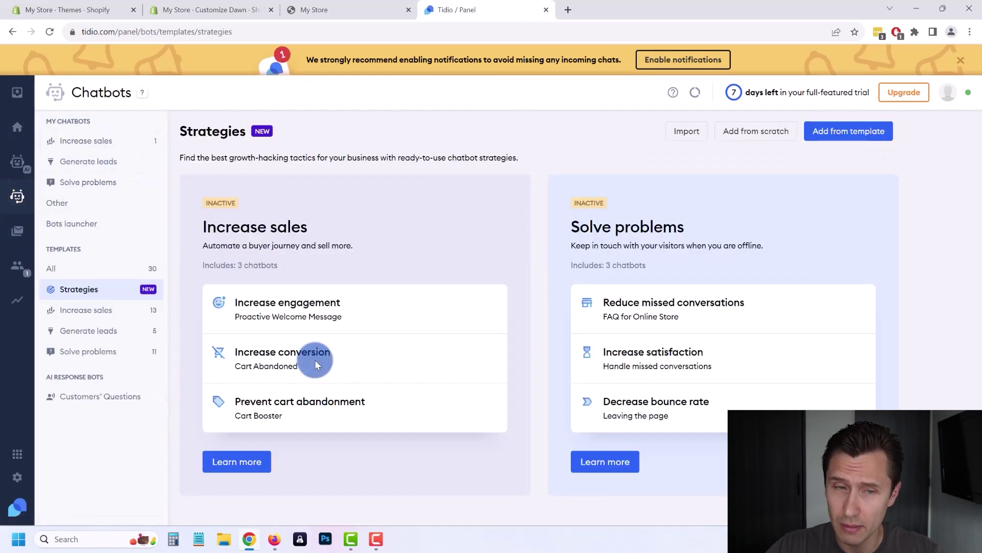
left_click_drag(245, 233, 302, 219)
left_click_drag(626, 226, 707, 245)
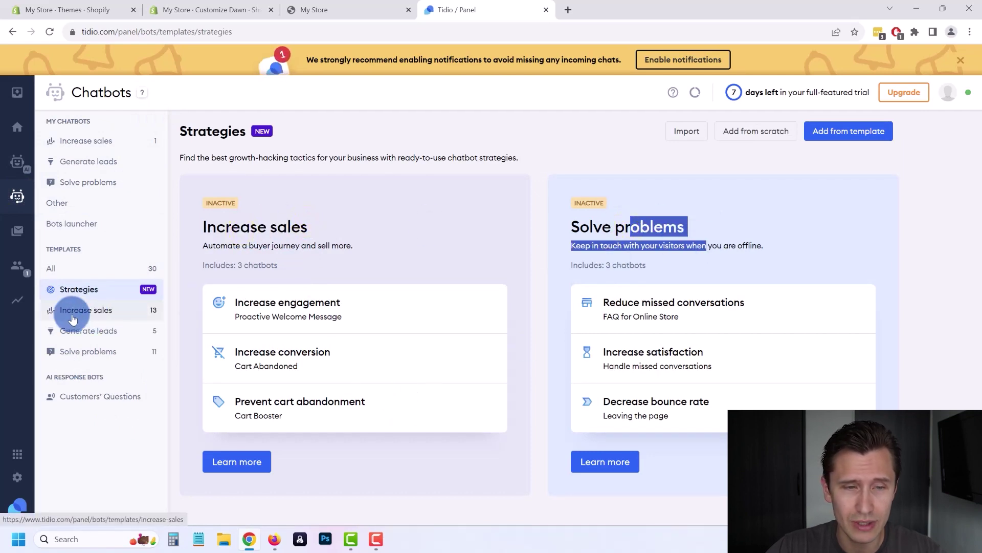
Browse the full list of chatbot templates
left_click(87, 270)
scroll(455, 318, "down", 8)
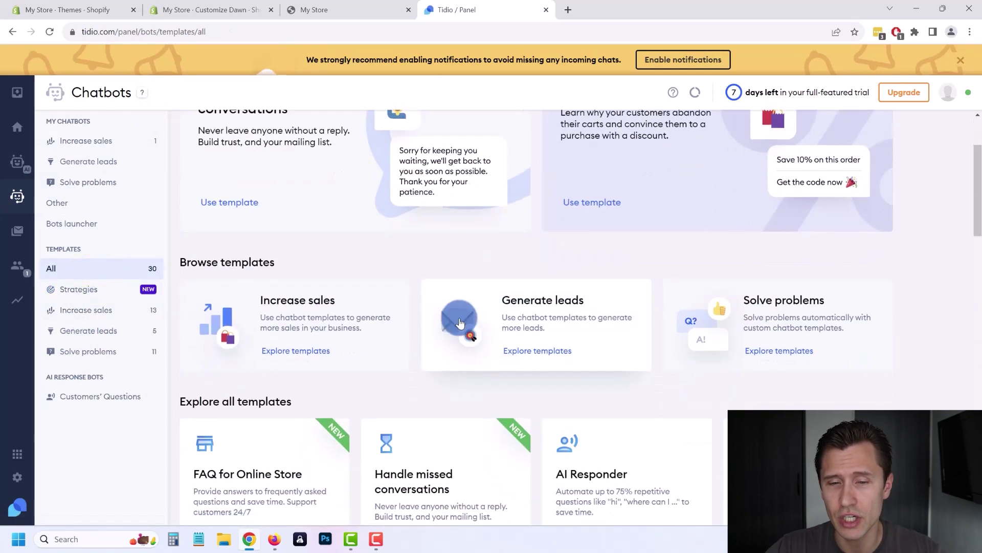
scroll(859, 313, "down", 6)
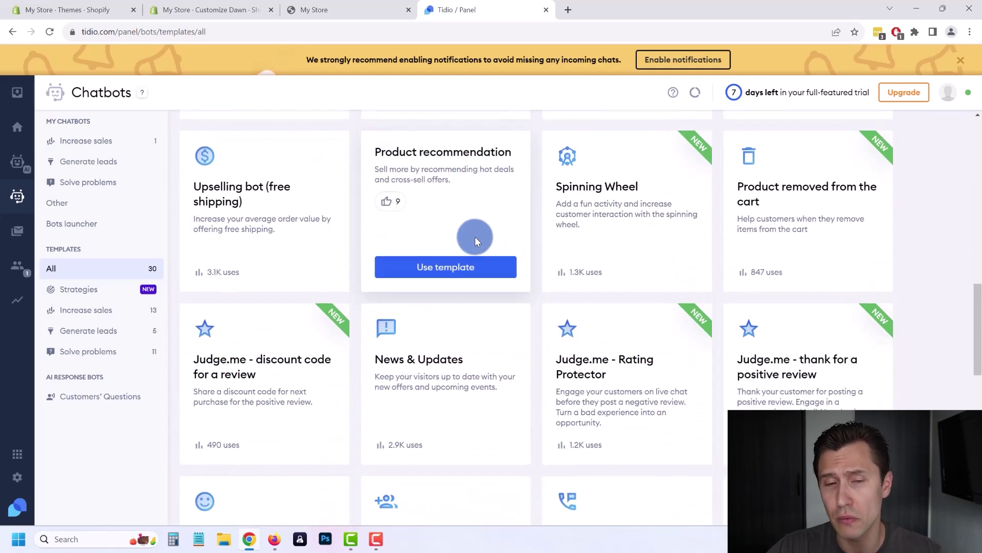
scroll(579, 256, "up", 10)
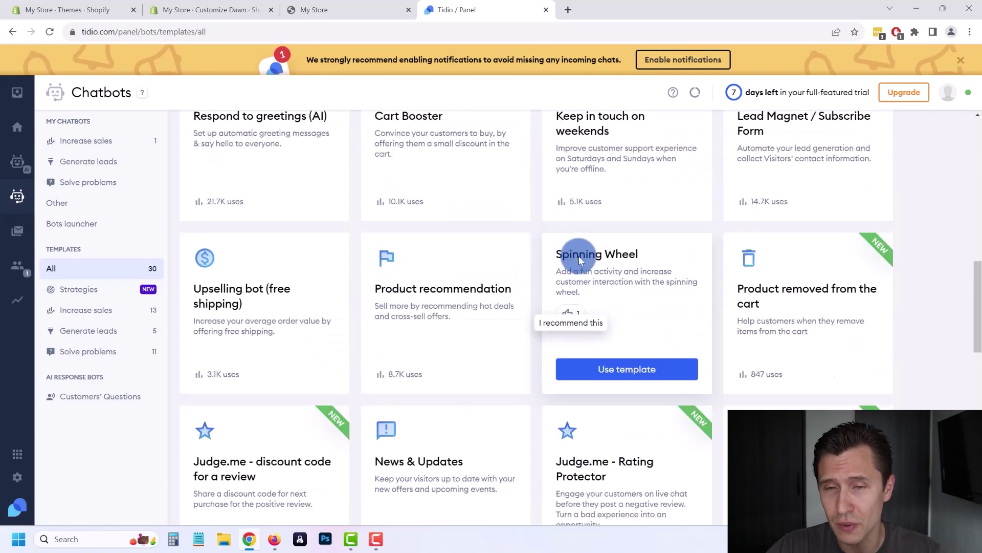
scroll(564, 392, "down", 2)
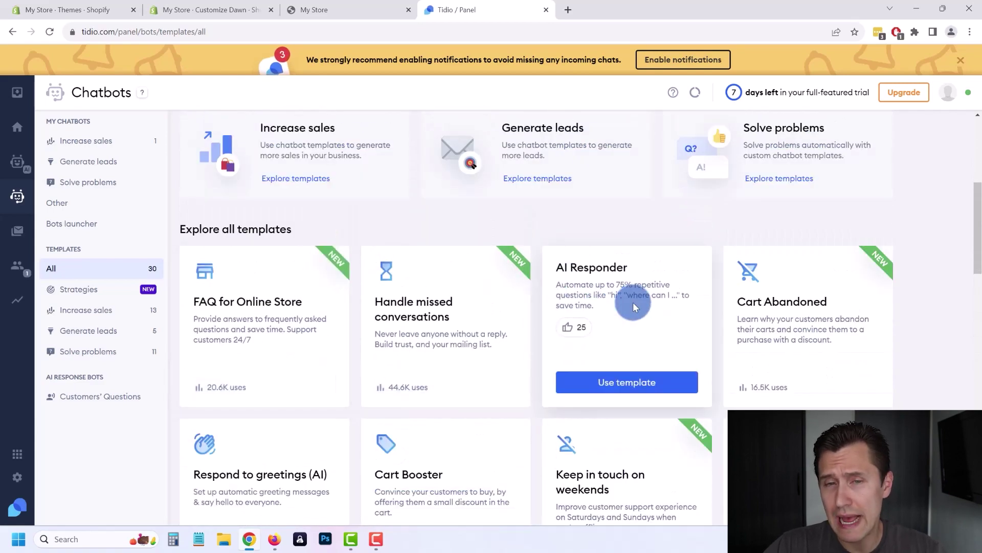
scroll(604, 320, "up", 5)
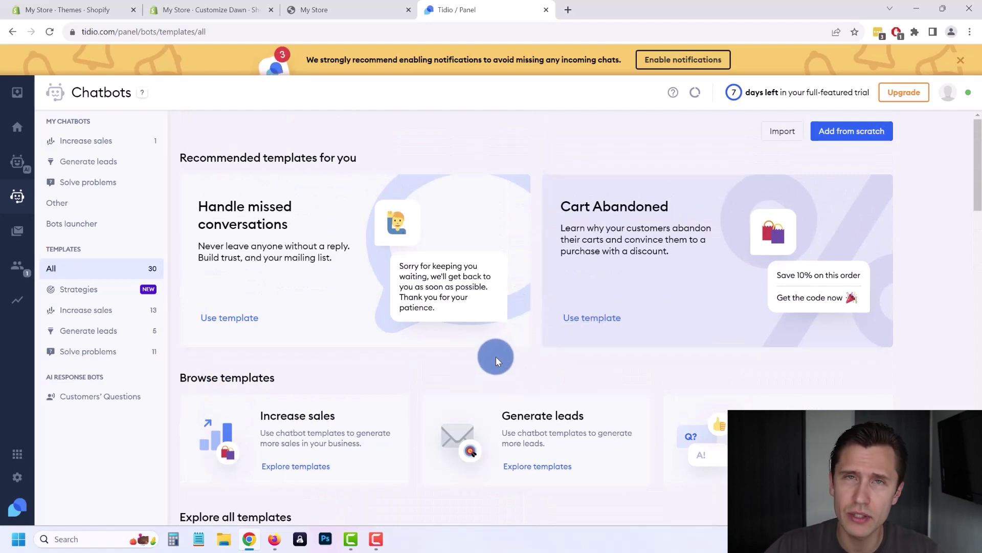
scroll(434, 369, "down", 2)
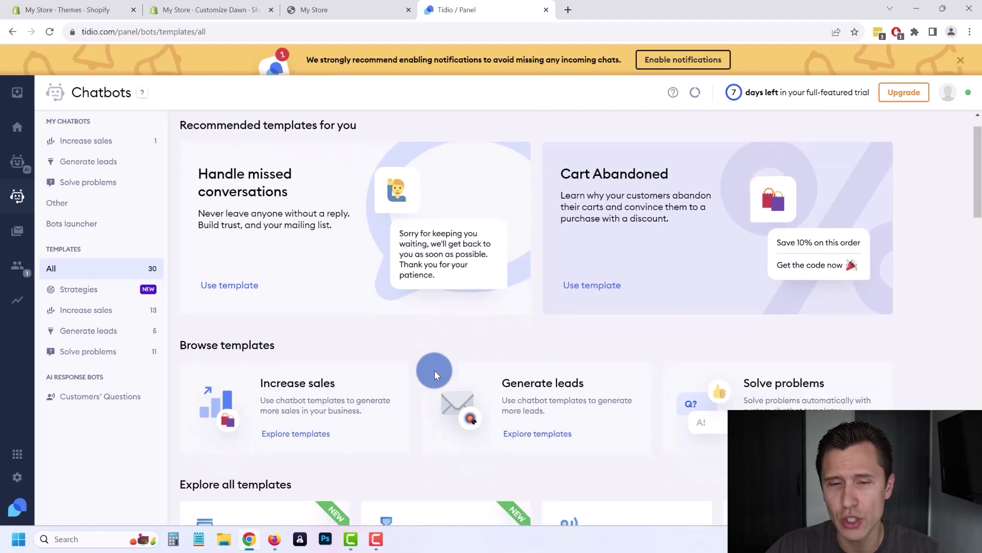
scroll(456, 333, "up", 2)
scroll(522, 424, "down", 1)
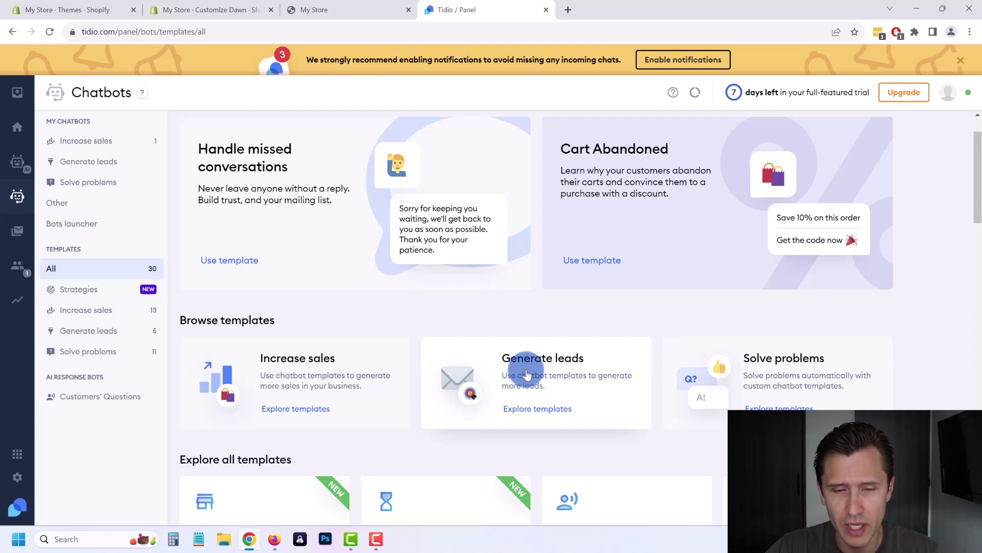
Open the Generate leads templates and scroll through its five template cards
left_click(527, 374)
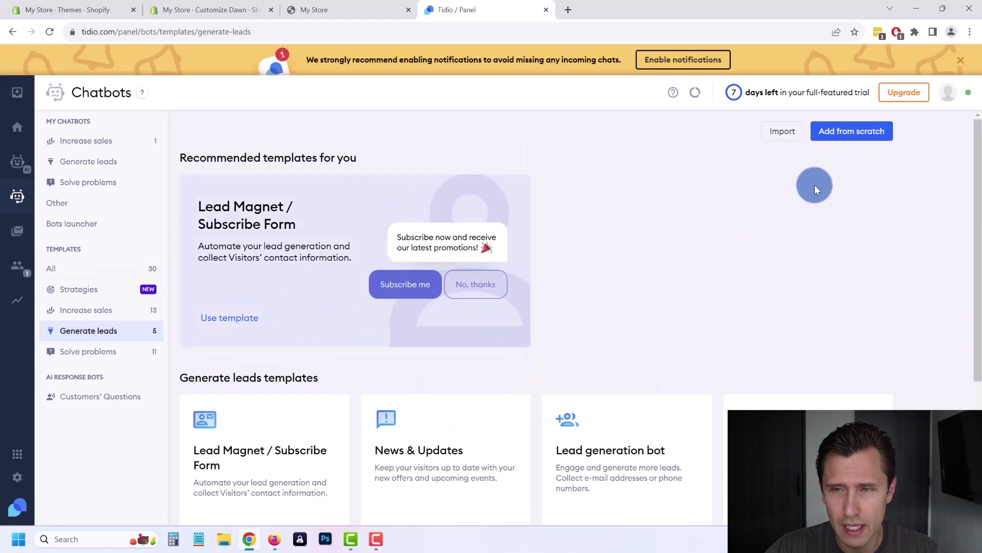
scroll(390, 412, "down", 2)
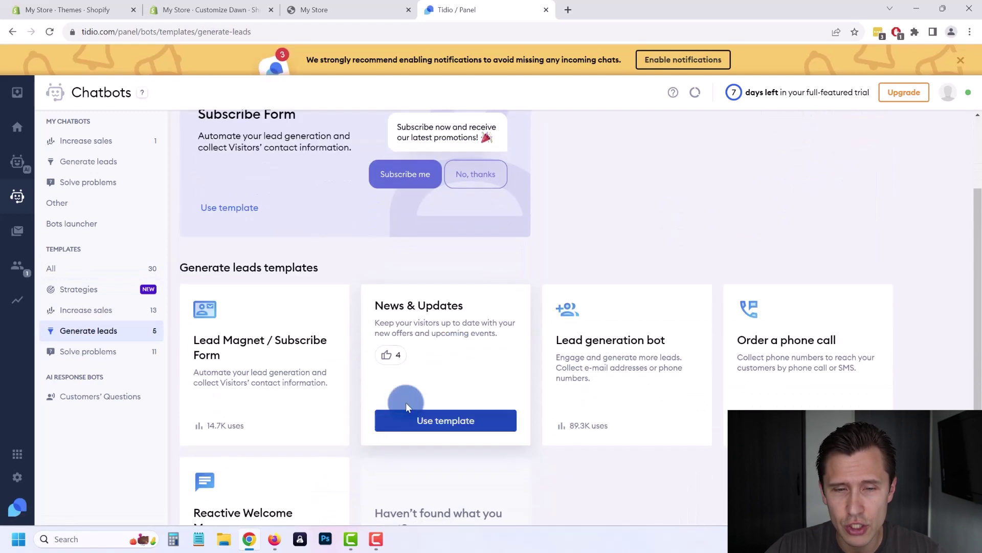
scroll(517, 483, "down", 1)
mouse_move(583, 351)
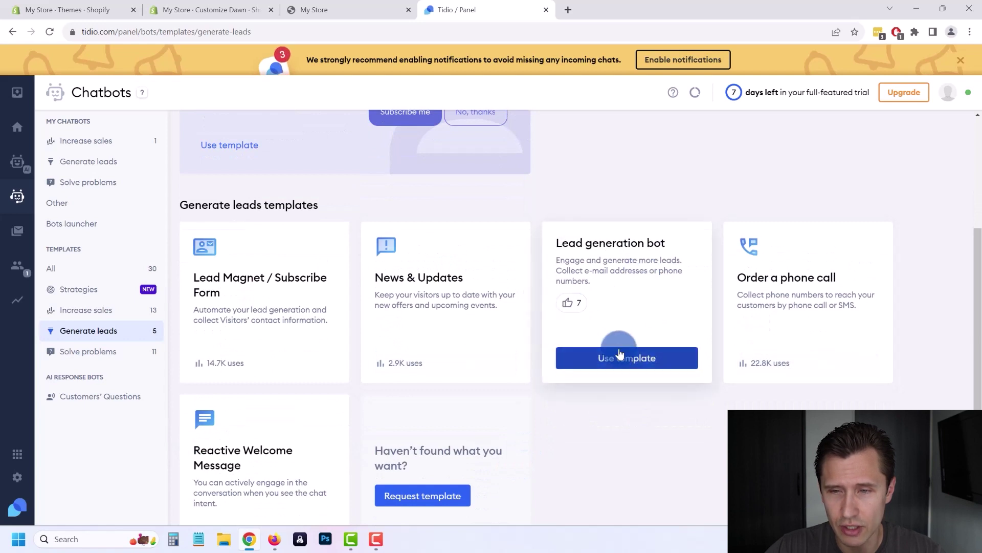
Test the Lead Magnet / Subscribe Form template to see its 'Subscribe now' popup
mouse_move(266, 347)
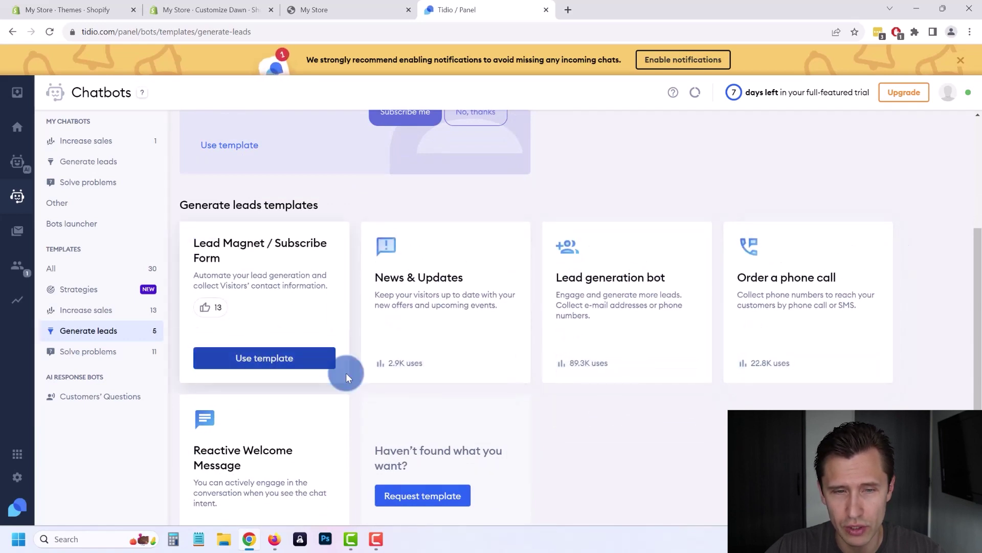
left_click(234, 363)
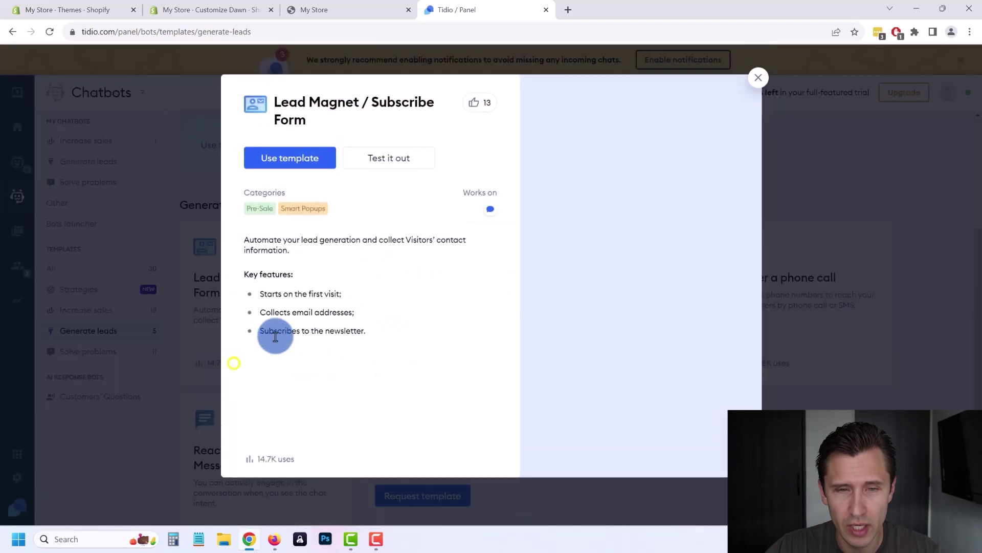
left_click(377, 178)
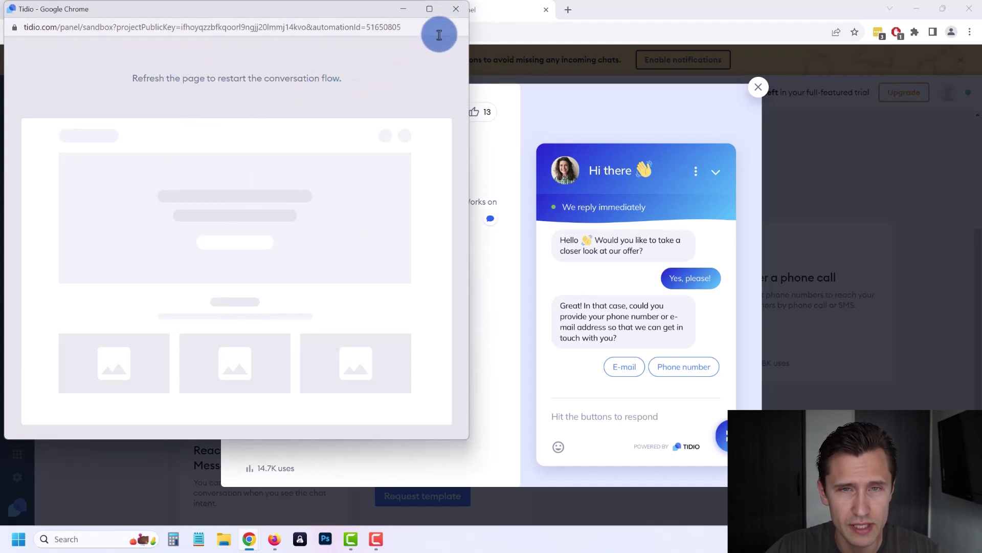
left_click(457, 9)
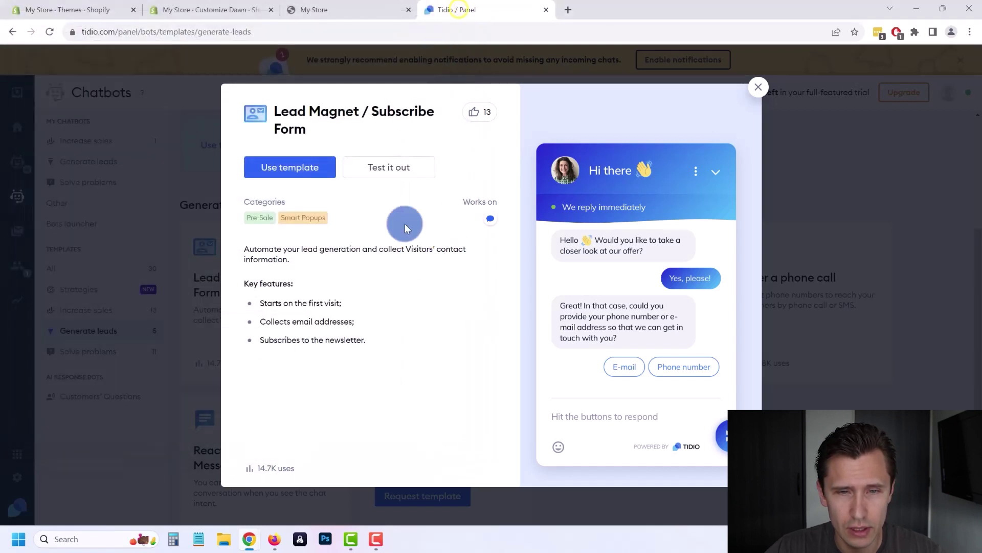
left_click(382, 171)
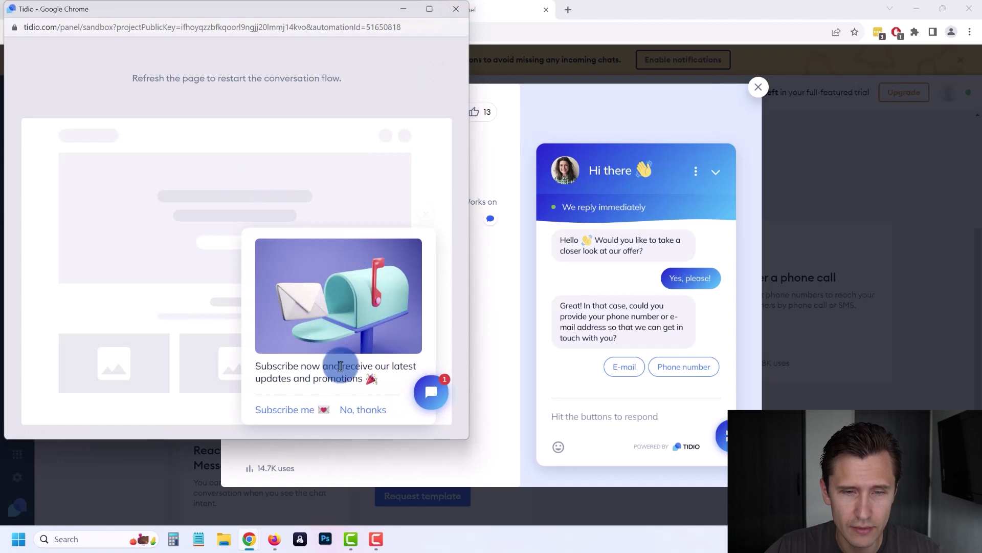
left_click_drag(267, 366, 361, 380)
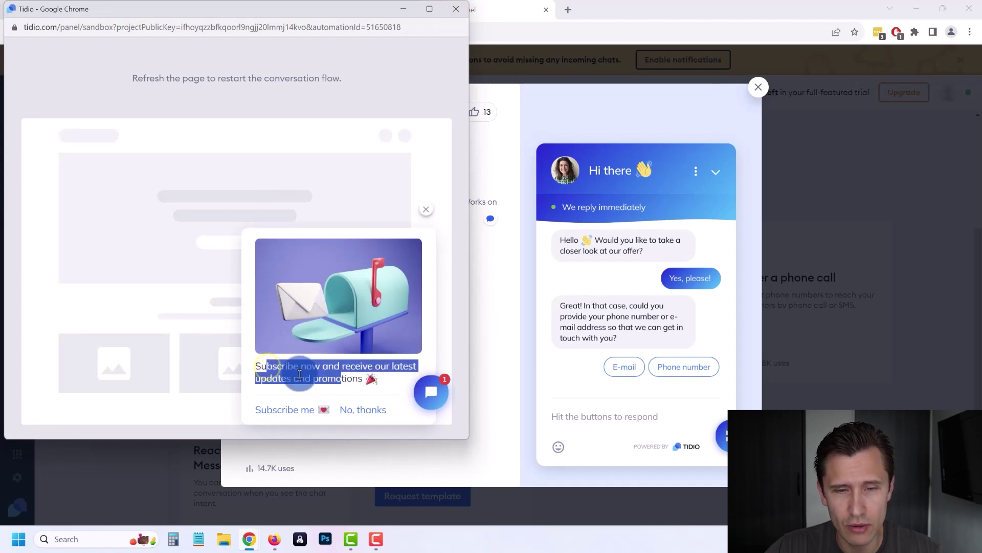
Use the Lead Magnet / Subscribe Form template and open it in Advanced editing
left_click(304, 381)
left_click(456, 9)
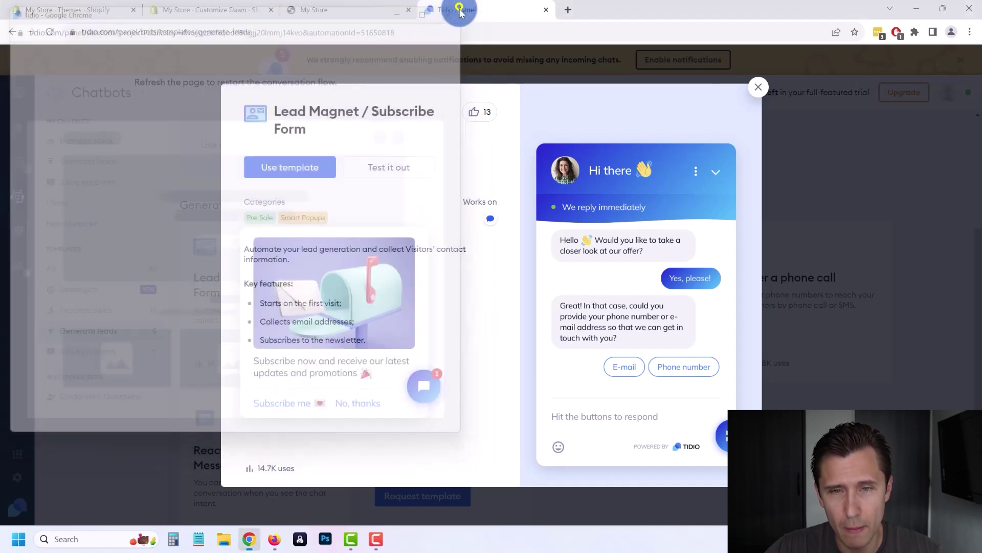
left_click(314, 174)
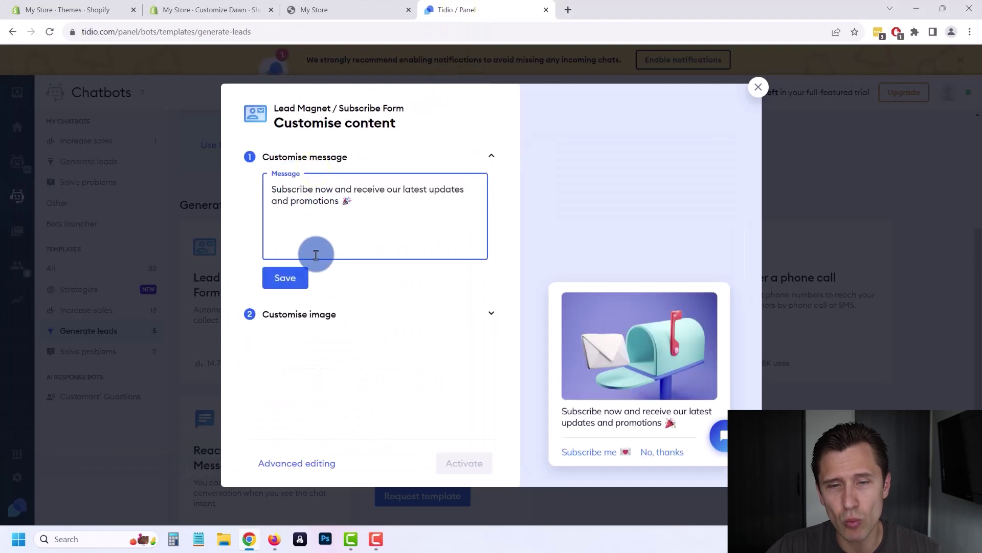
left_click(302, 278)
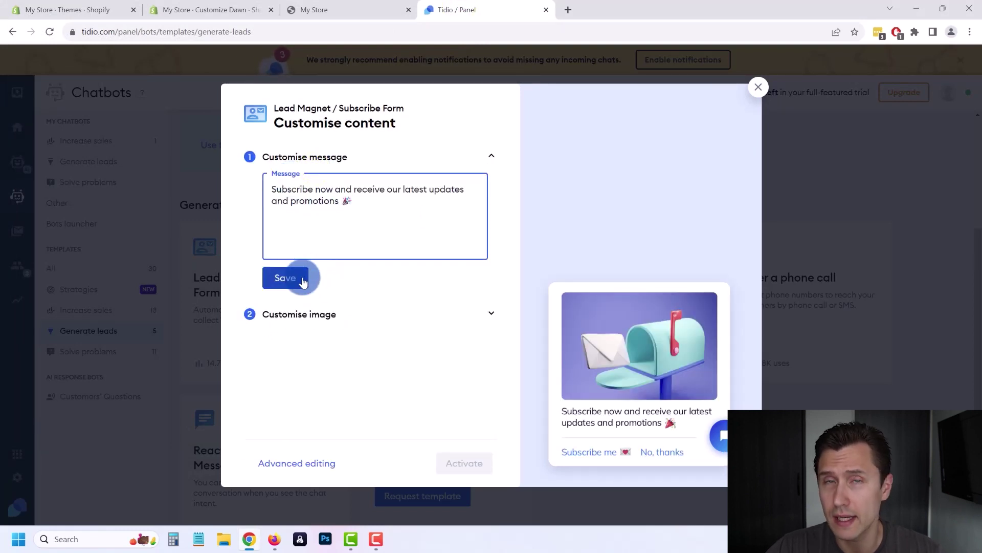
left_click(311, 474)
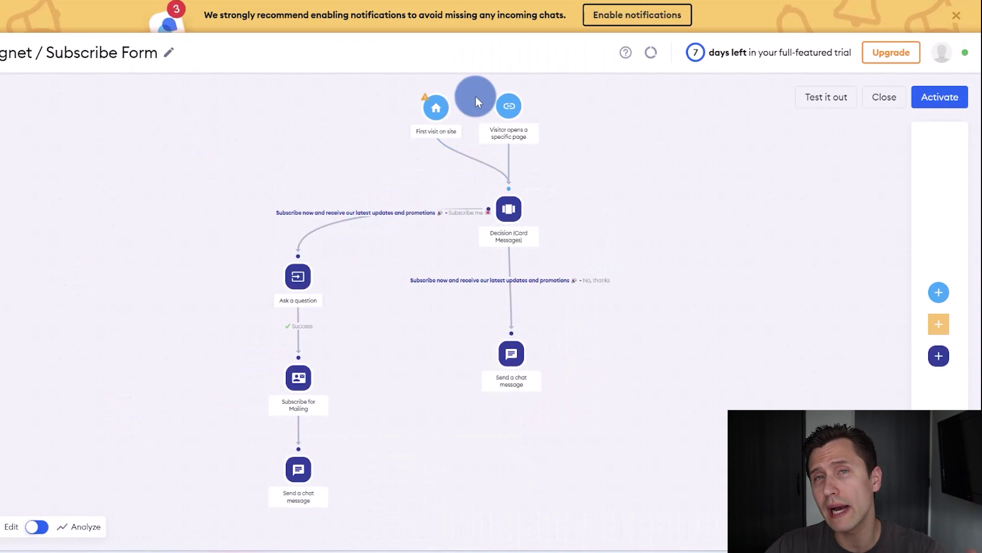
mouse_move(441, 103)
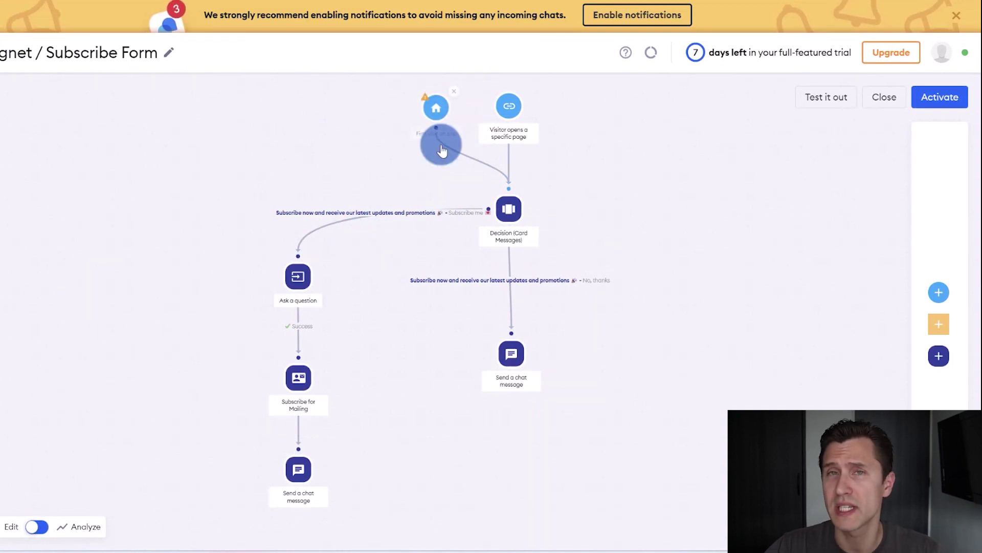
left_click(402, 156)
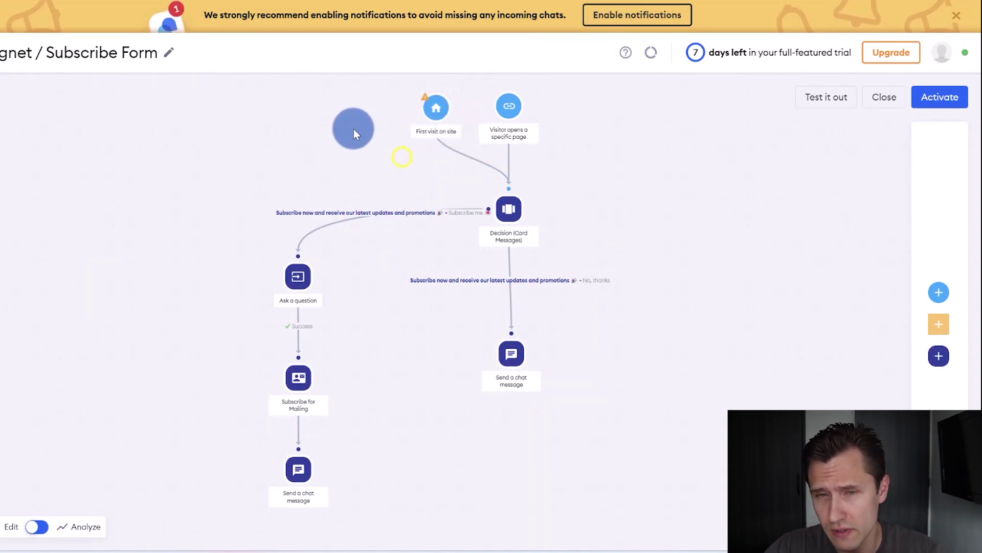
mouse_move(431, 81)
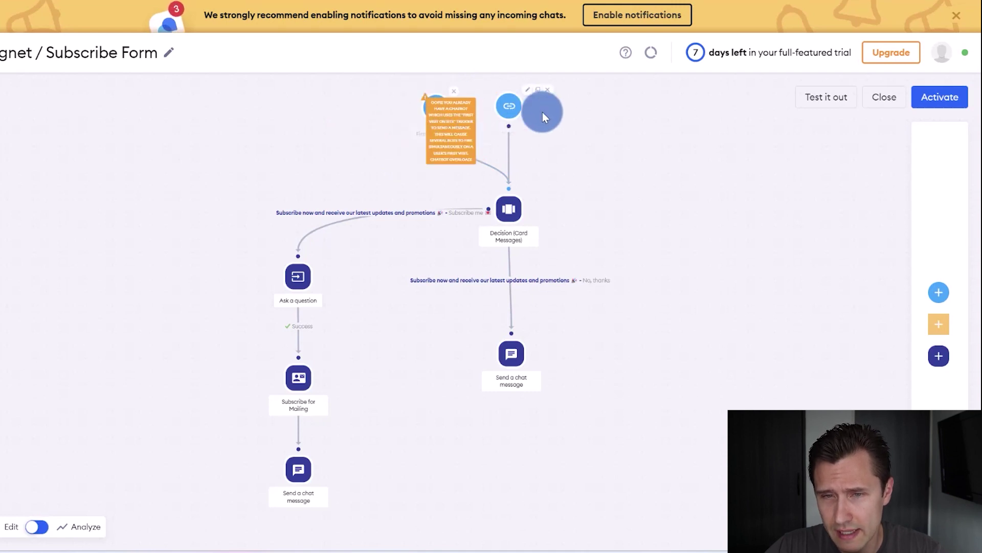
left_click(577, 112)
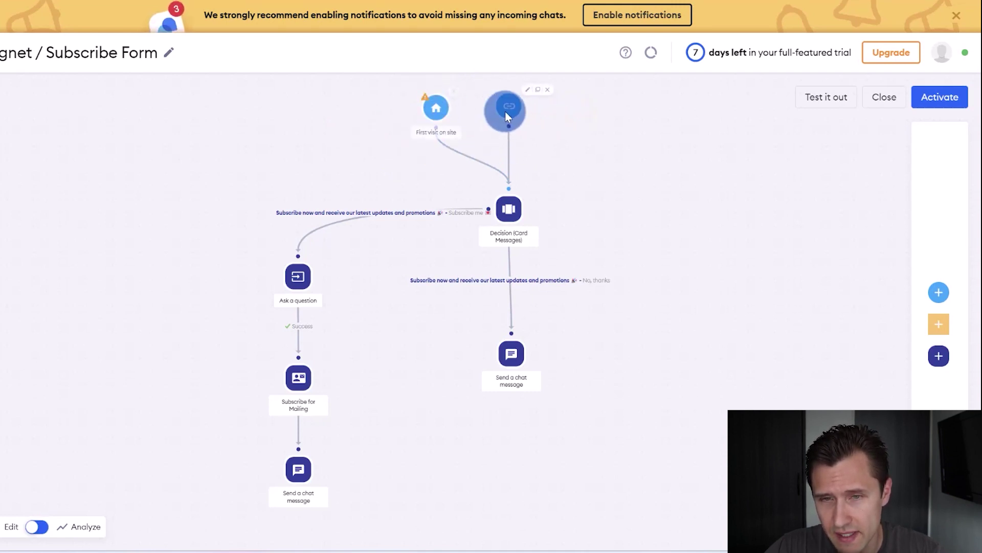
left_click(509, 208)
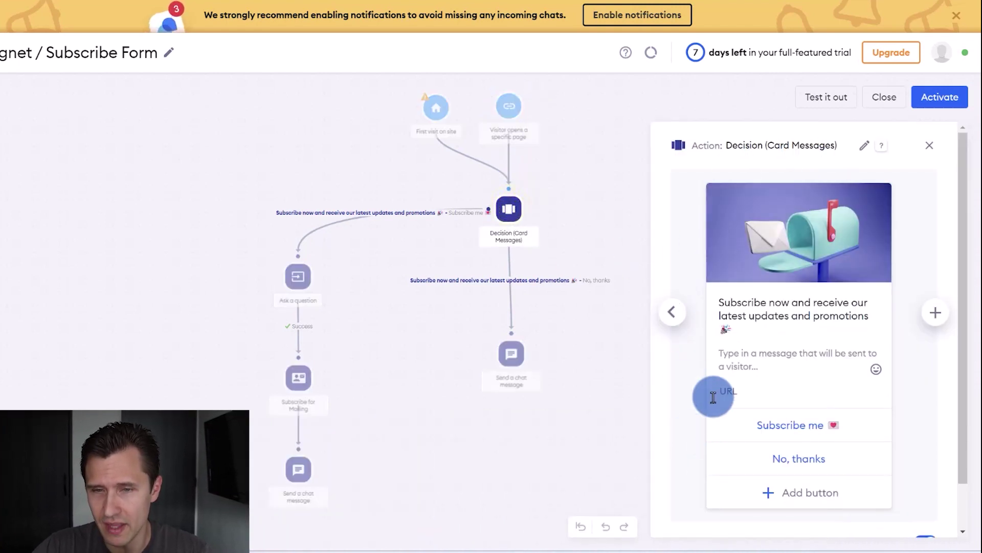
left_click(548, 297)
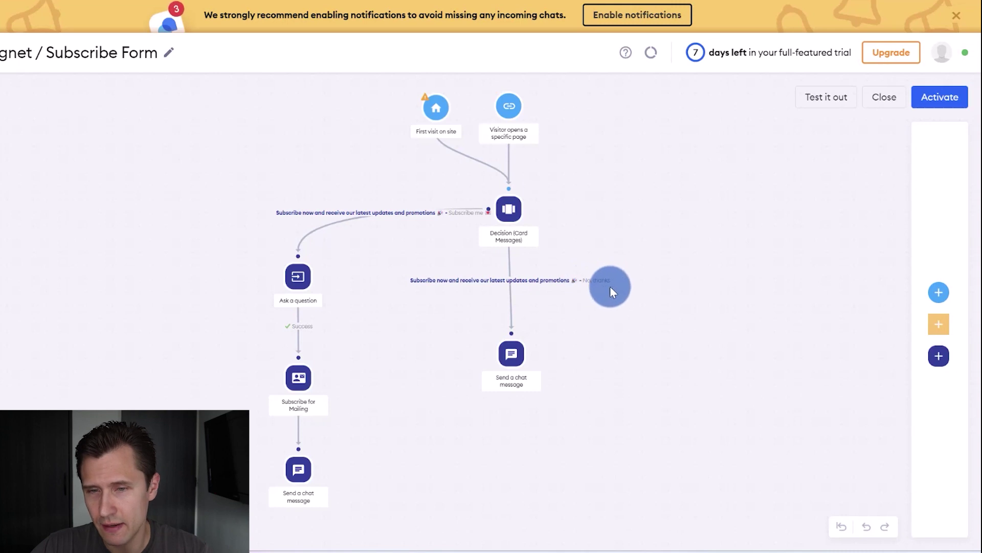
left_click(513, 212)
left_click(677, 457)
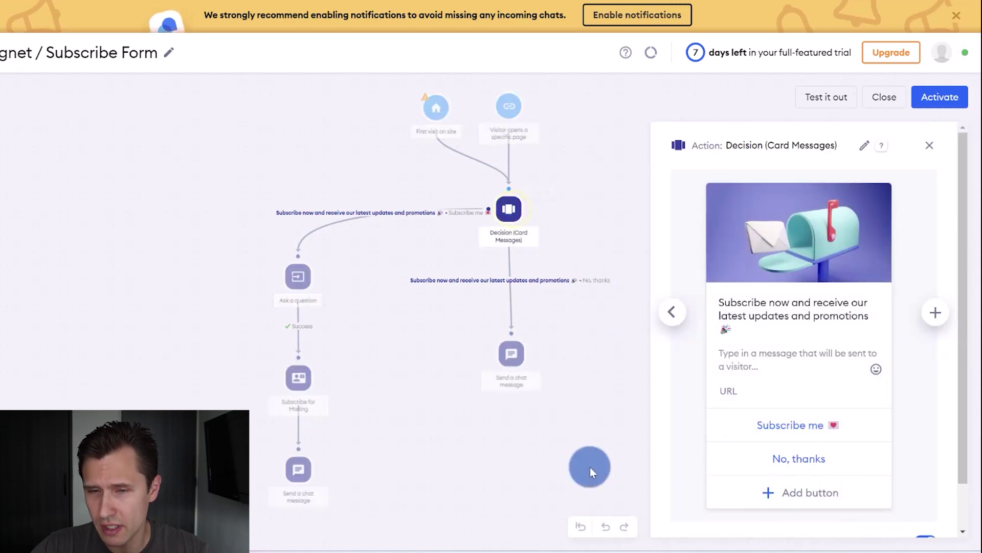
left_click(520, 336)
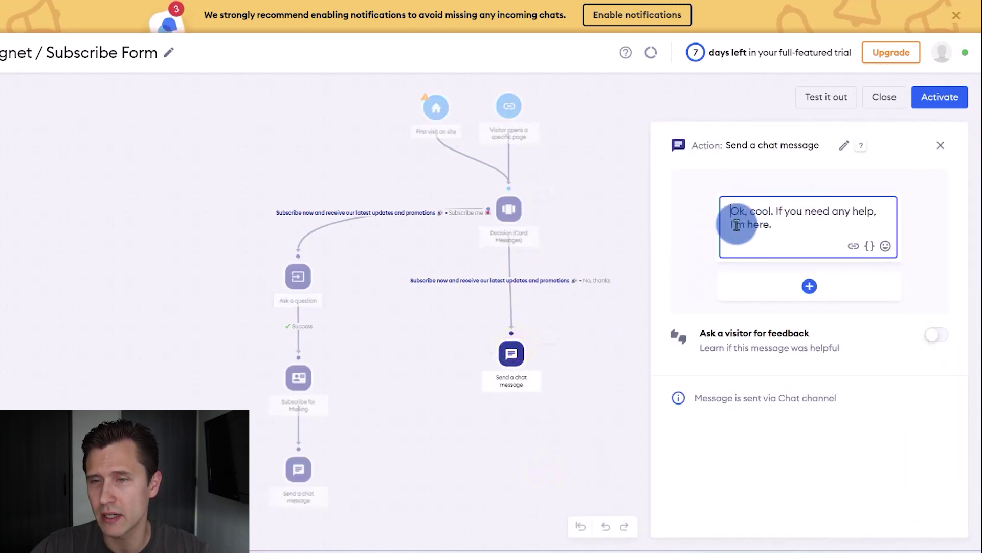
left_click(444, 346)
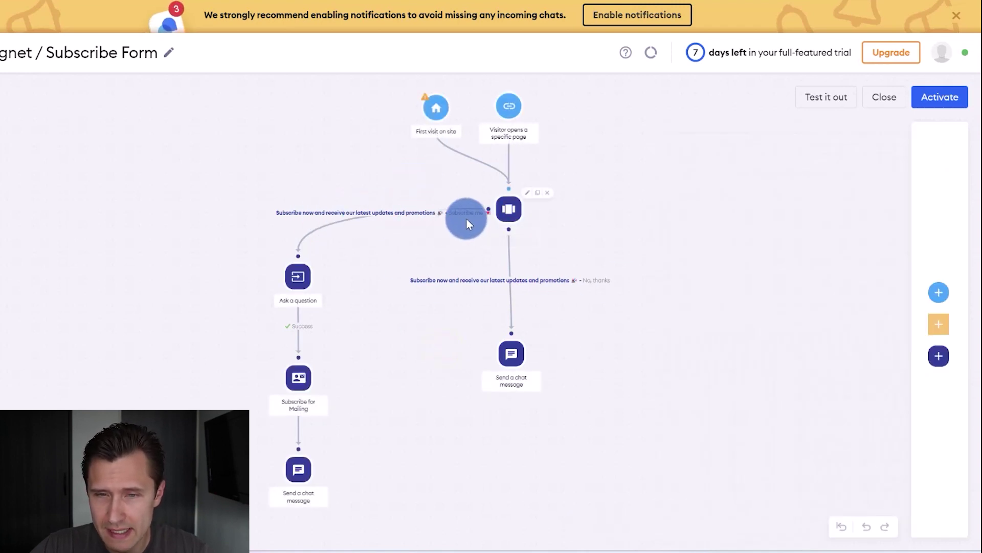
left_click(499, 215)
left_click(788, 425)
left_click(502, 407)
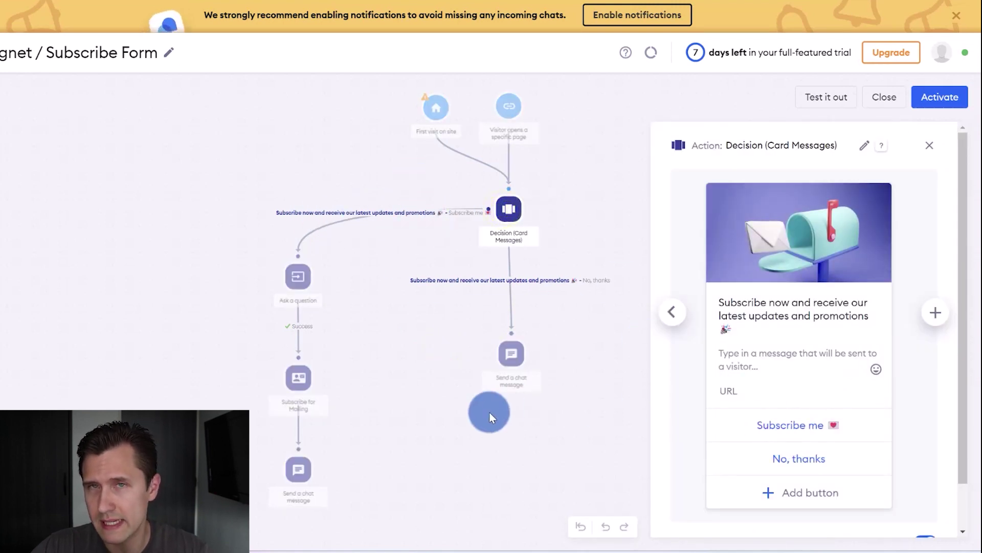
left_click(447, 443)
left_click(310, 292)
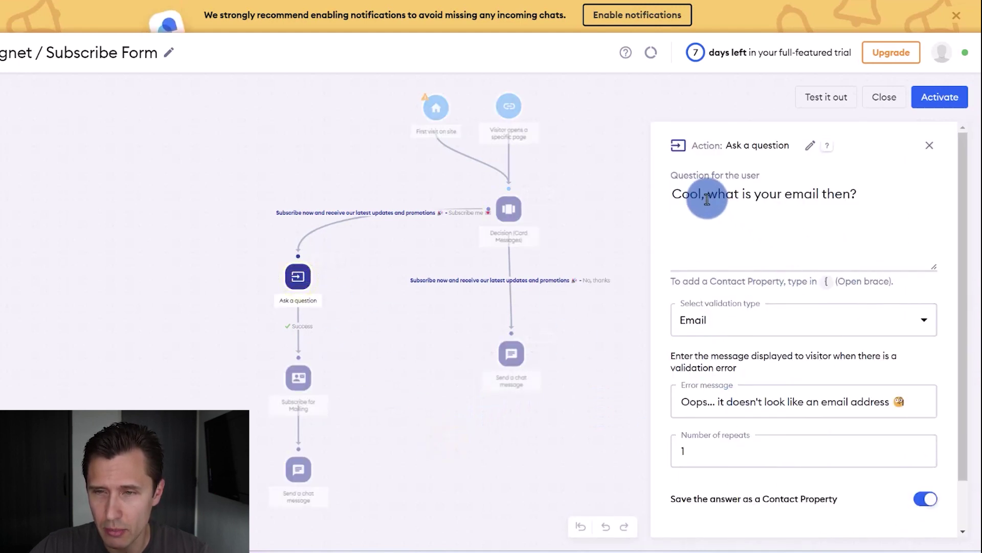
left_click_drag(708, 193, 822, 193)
scroll(719, 373, "down", 1)
left_click(733, 348)
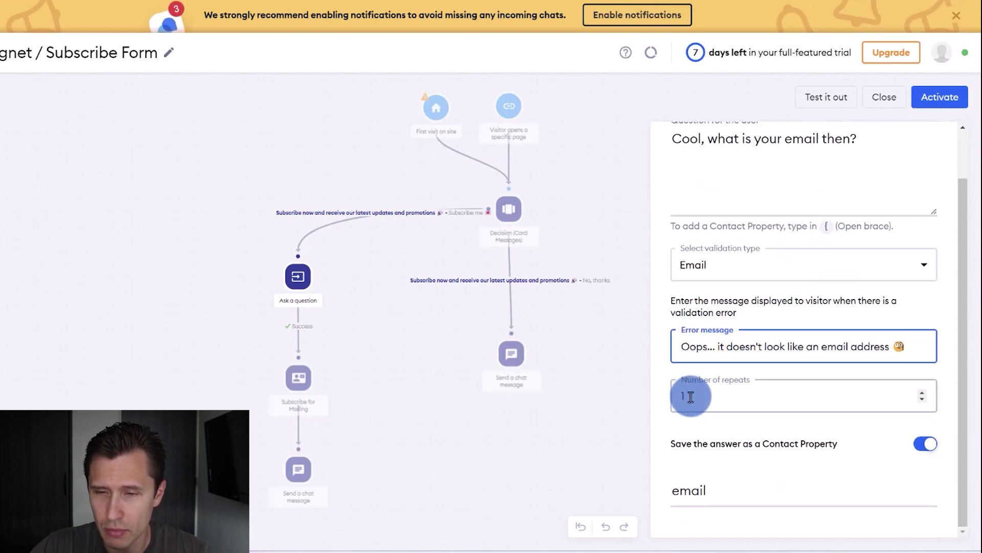
left_click(568, 412)
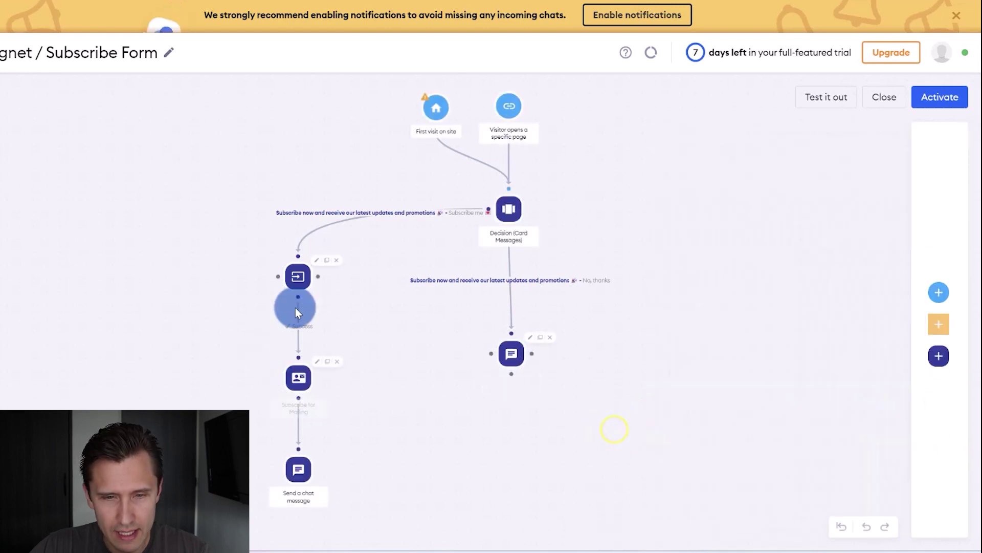
left_click(296, 379)
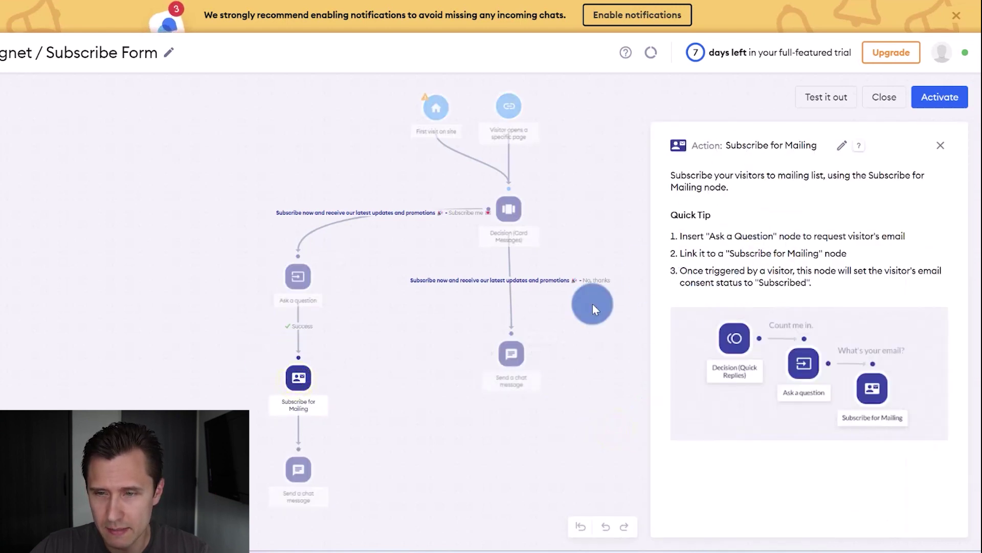
left_click(299, 471)
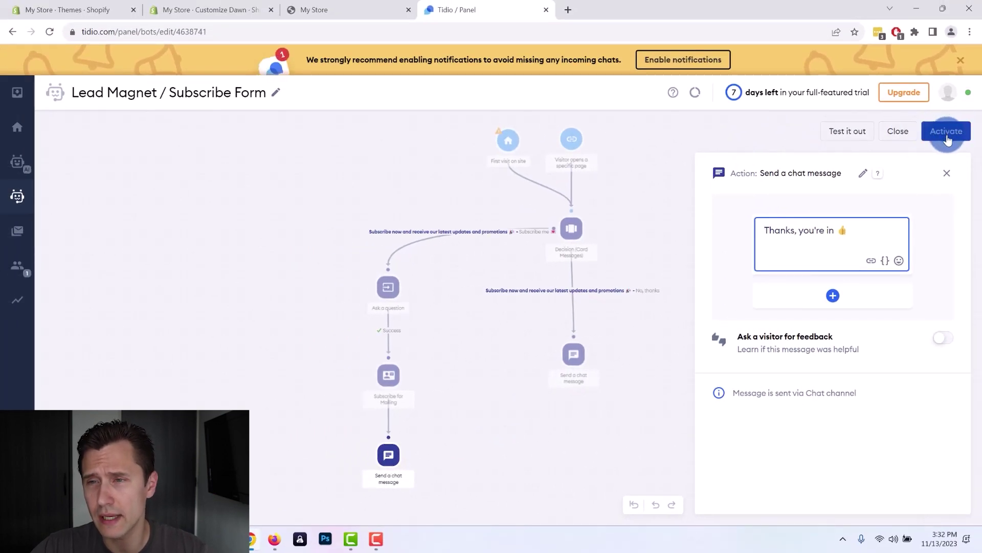
left_click(946, 132)
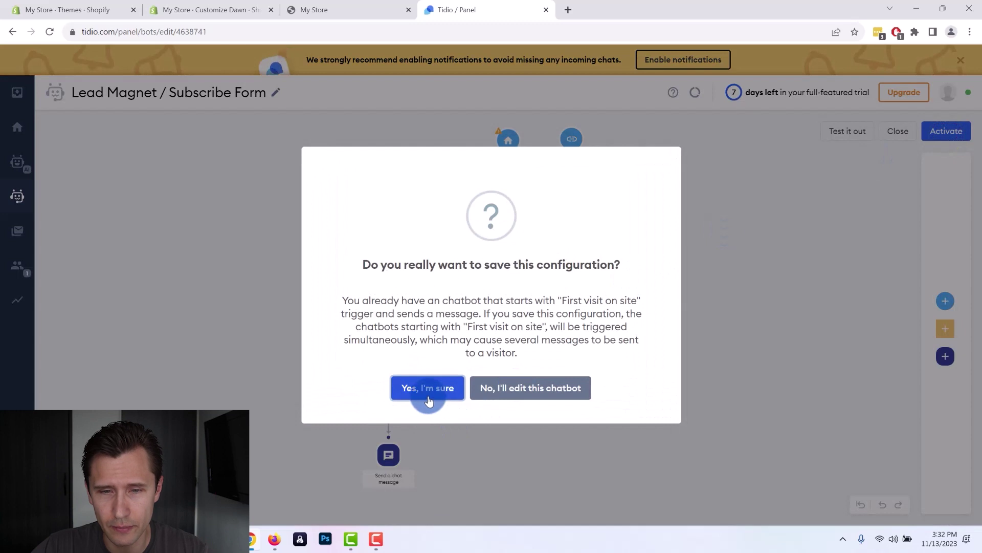
left_click(428, 389)
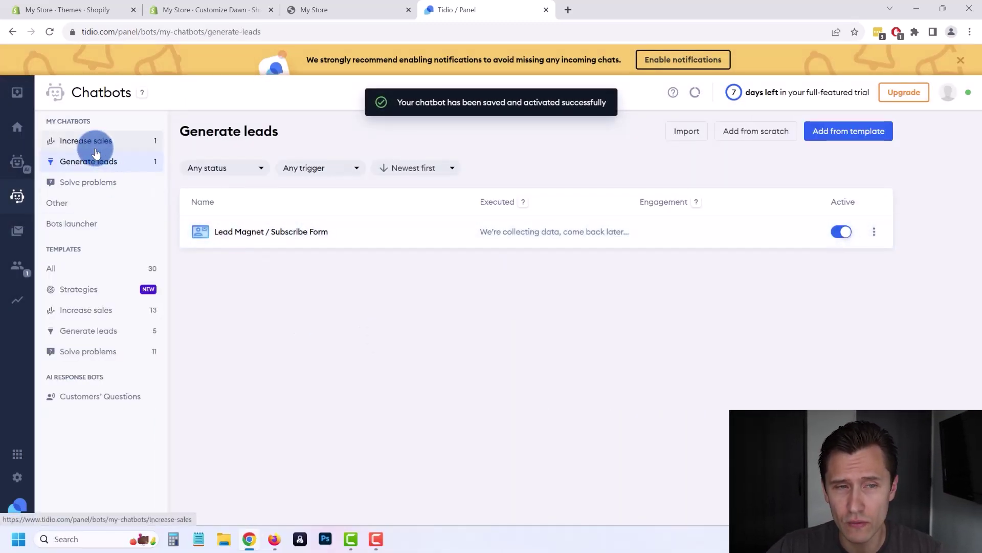
left_click(96, 152)
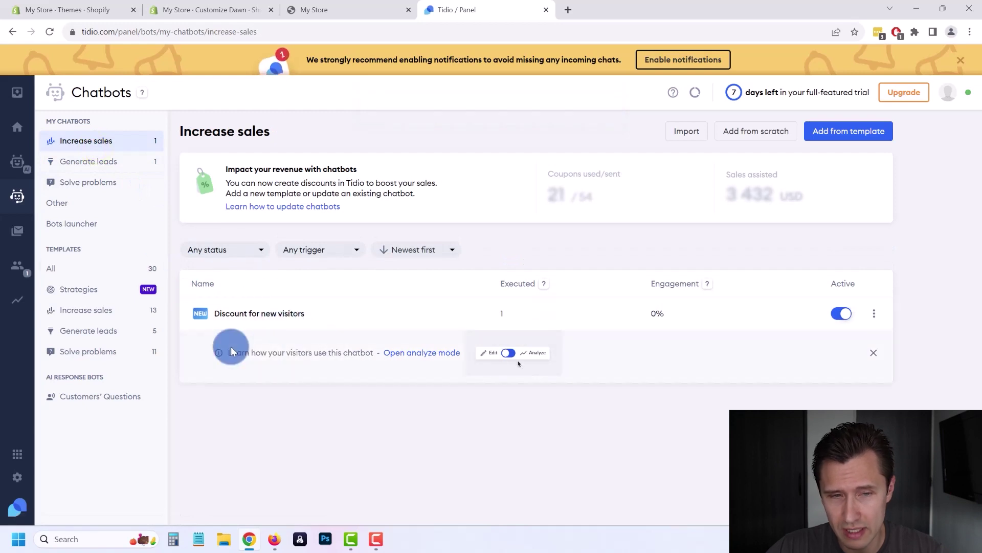
left_click(118, 163)
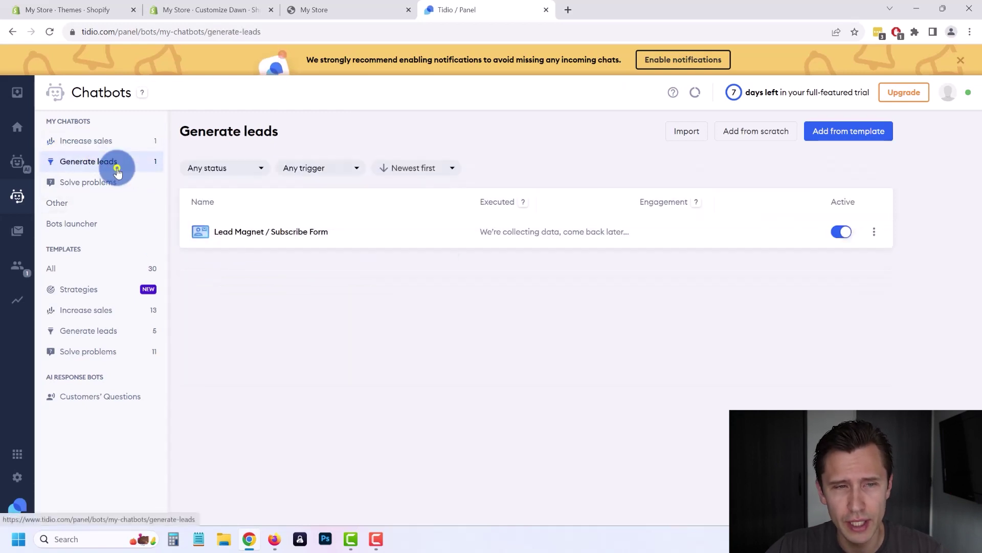
left_click(874, 231)
left_click(648, 329)
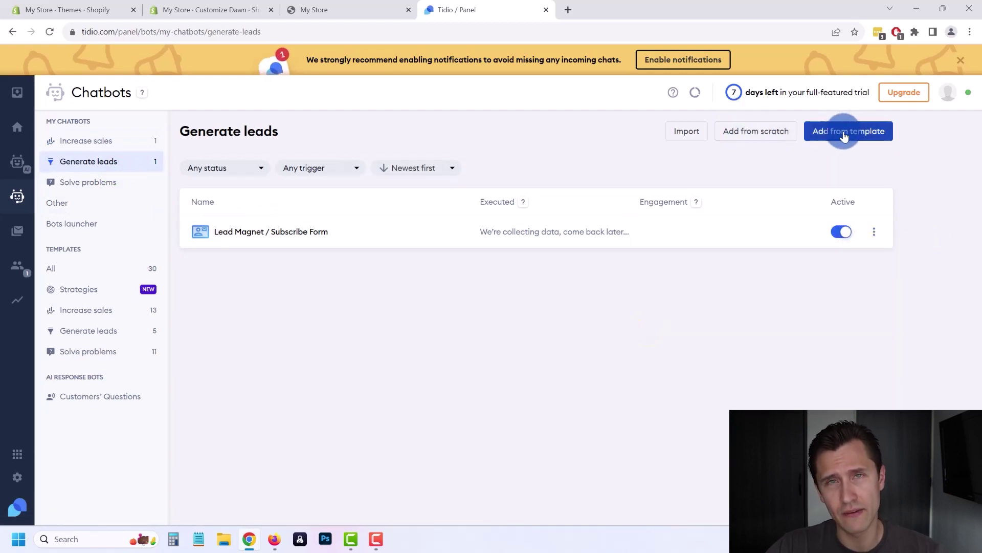
Scroll through all chatbot template cards, then go back to the Home dashboard
left_click(102, 271)
scroll(627, 379, "down", 3)
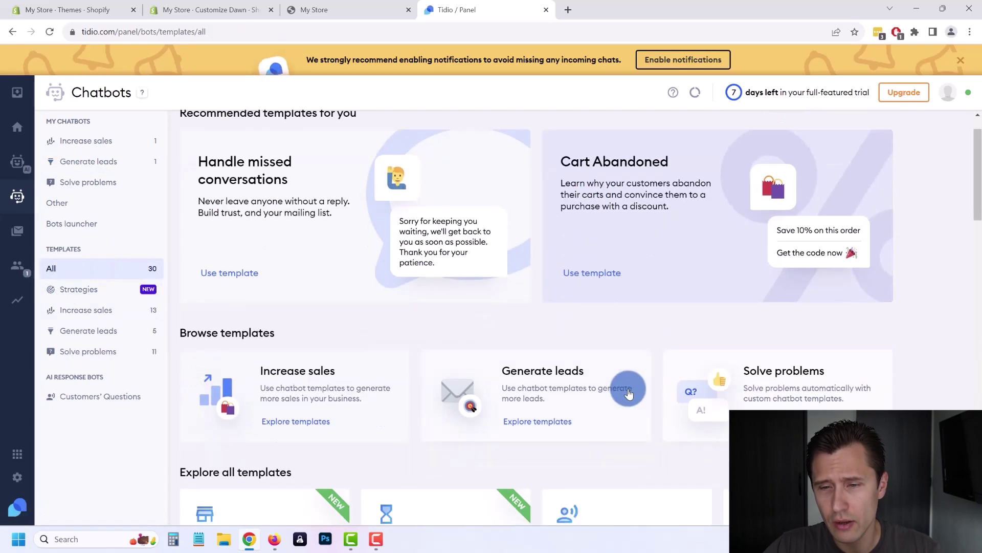
scroll(615, 254, "down", 10)
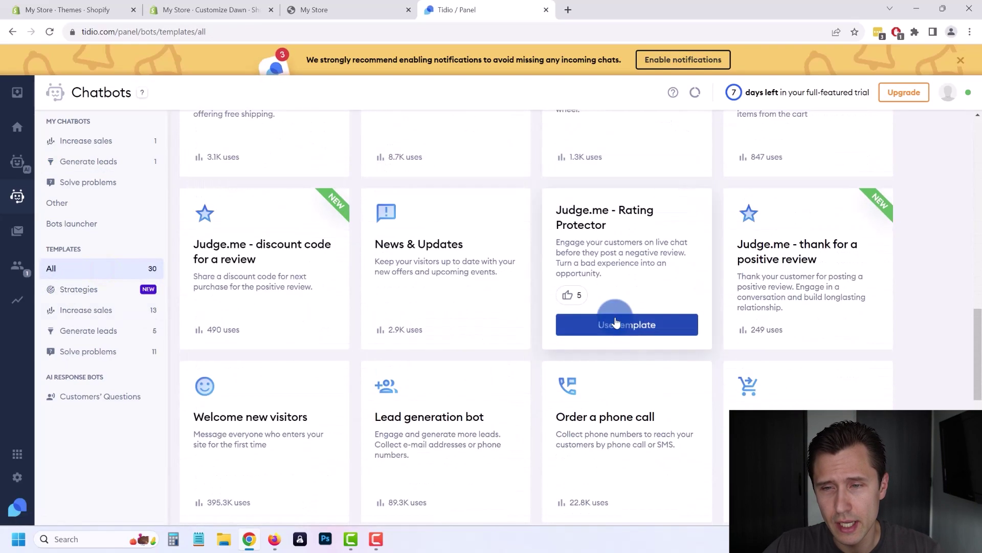
scroll(572, 303, "up", 15)
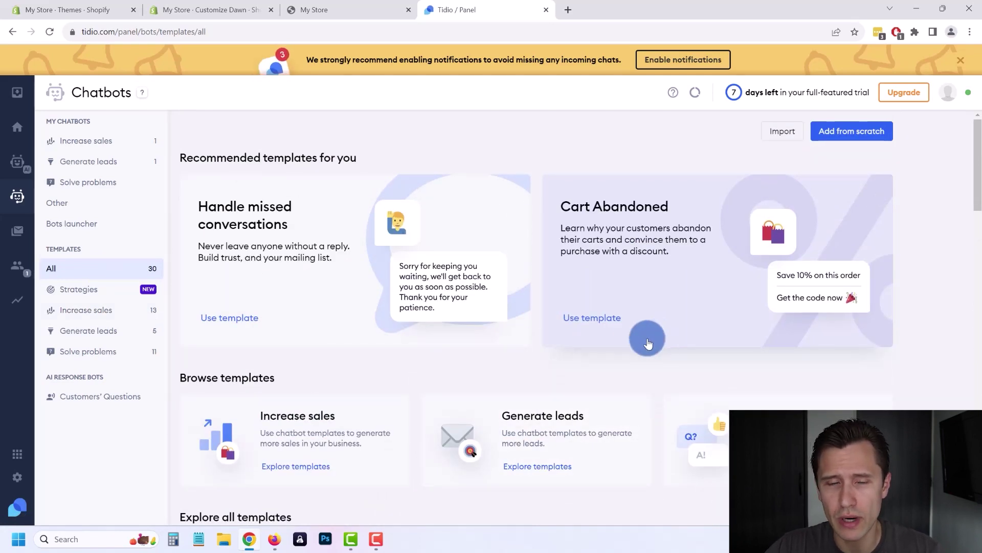
scroll(565, 333, "down", 5)
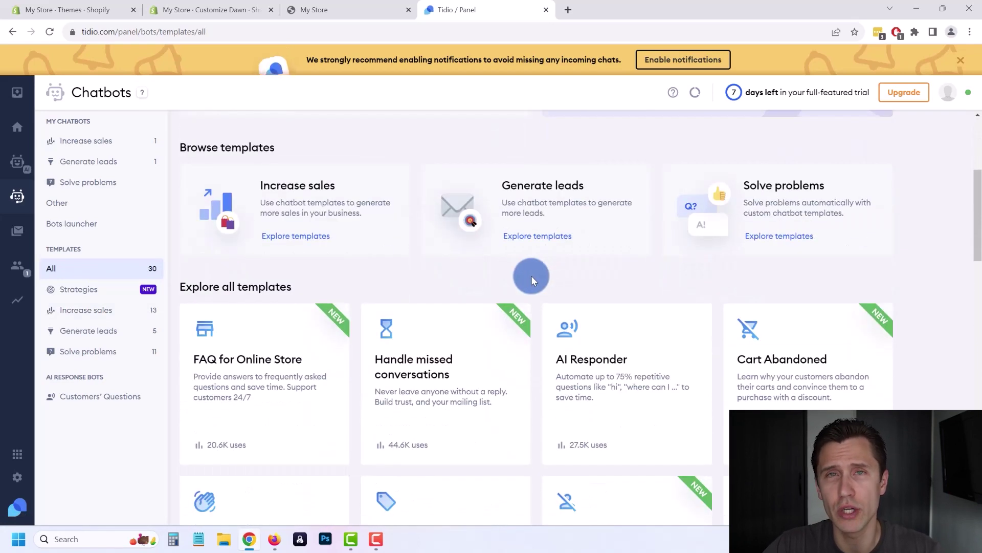
scroll(532, 275, "down", 5)
scroll(511, 279, "down", 2)
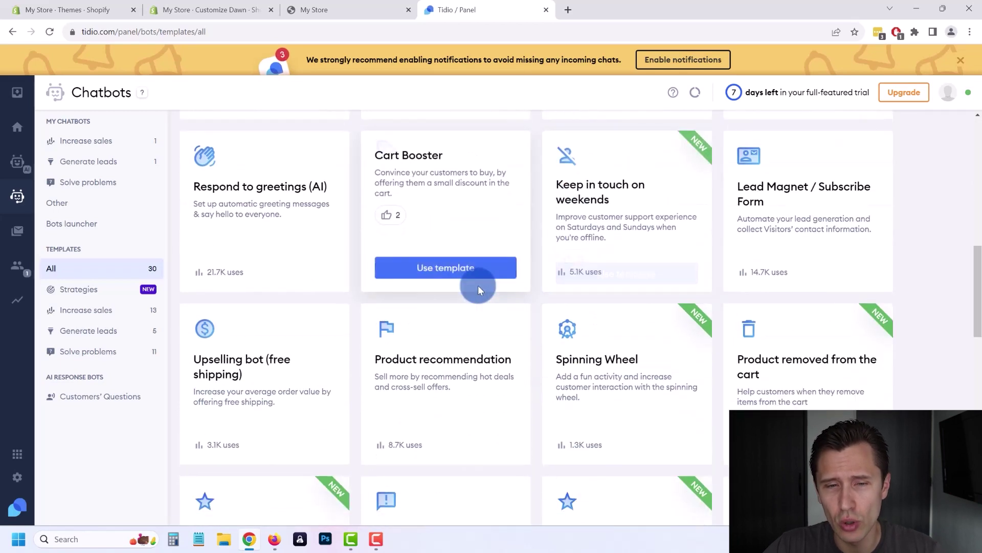
scroll(478, 286, "down", 6)
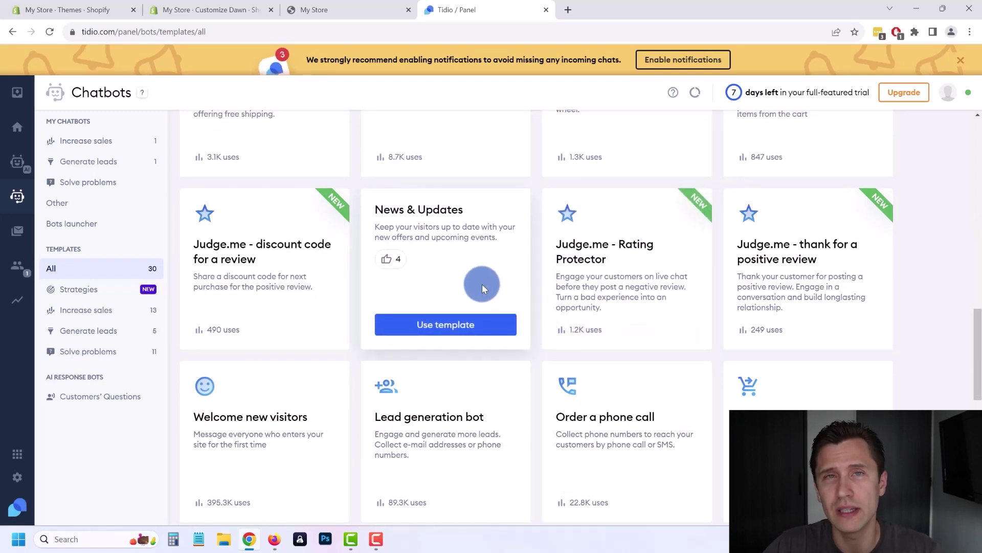
scroll(438, 295, "up", 1)
scroll(438, 296, "up", 5)
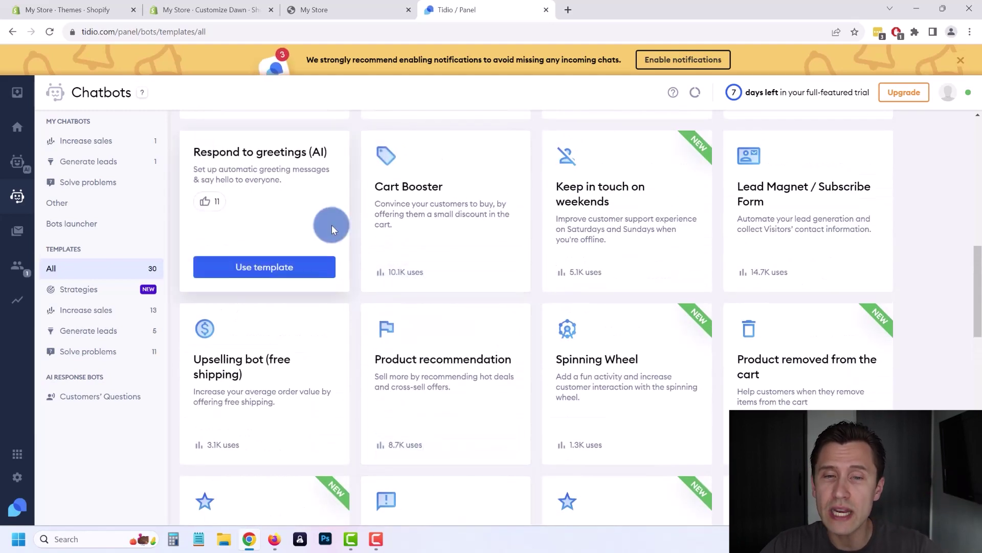
scroll(501, 268, "up", 3)
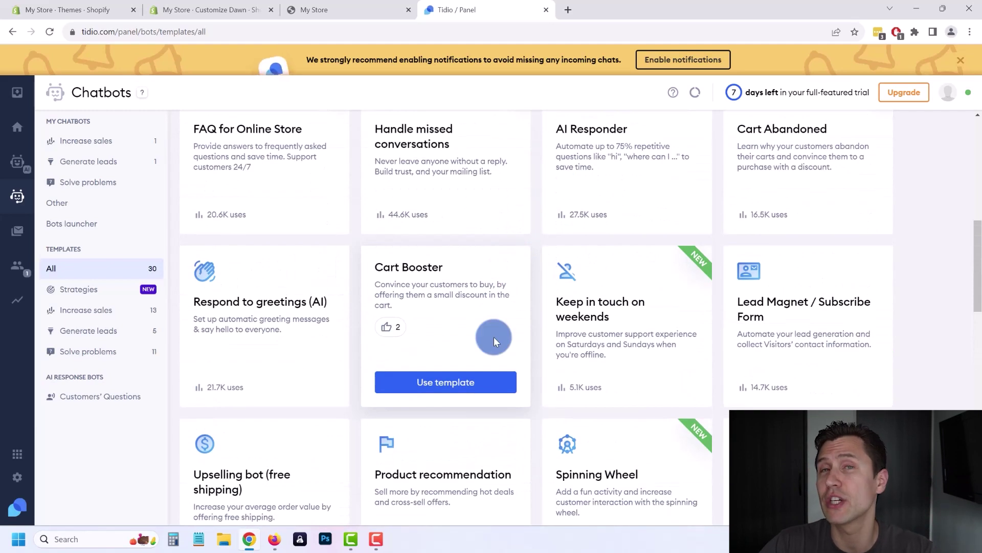
scroll(493, 337, "up", 2)
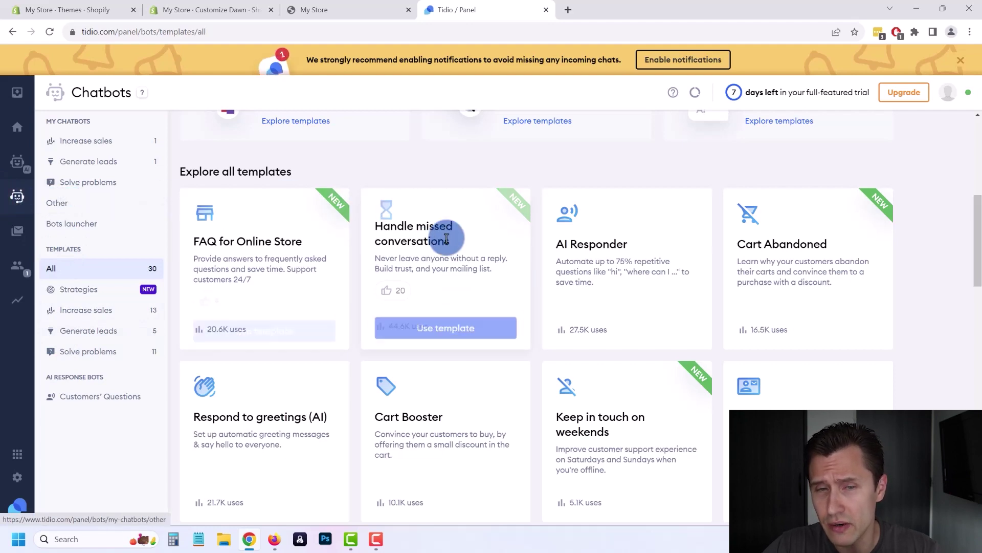
scroll(454, 259, "up", 7)
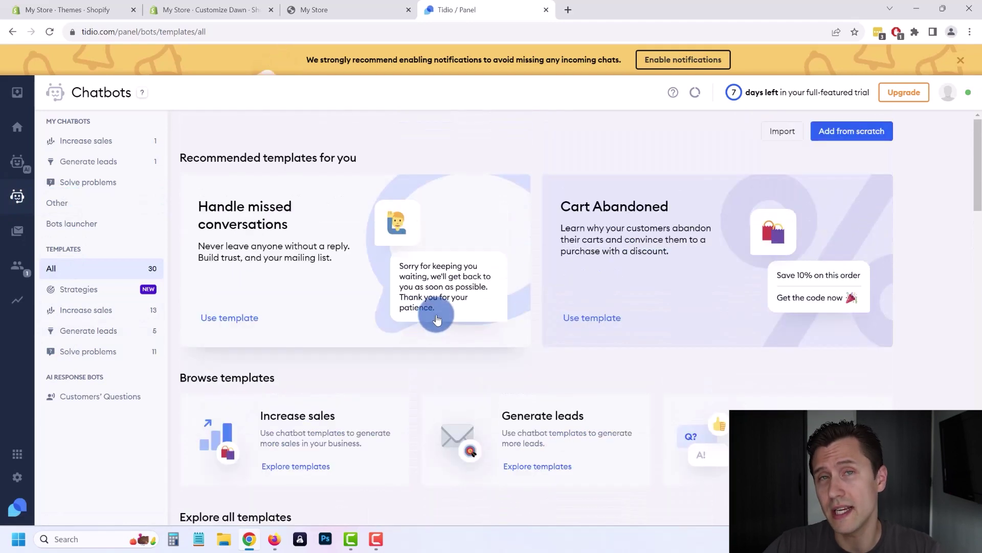
left_click(17, 132)
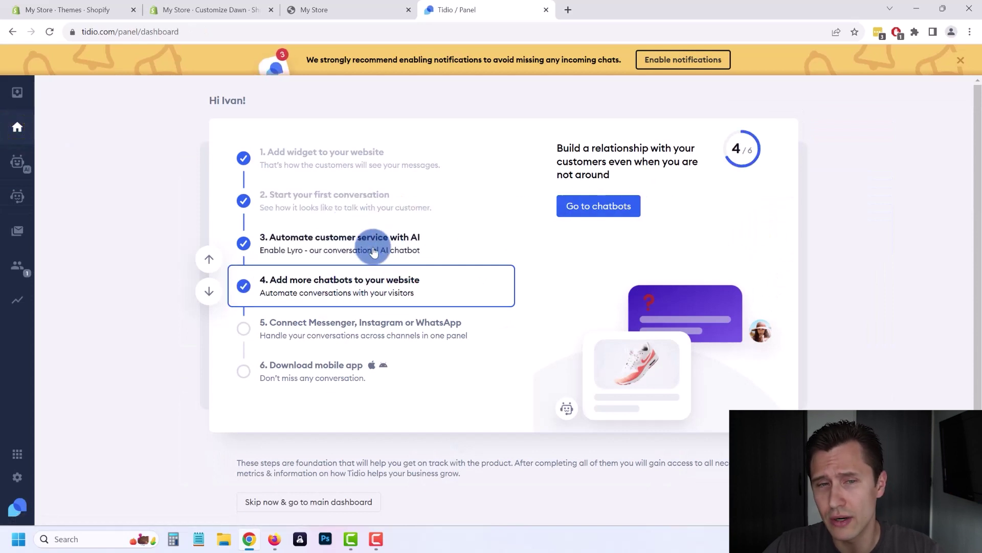
Review the Facebook Messenger, Instagram and WhatsApp integration pages in Settings
left_click(347, 334)
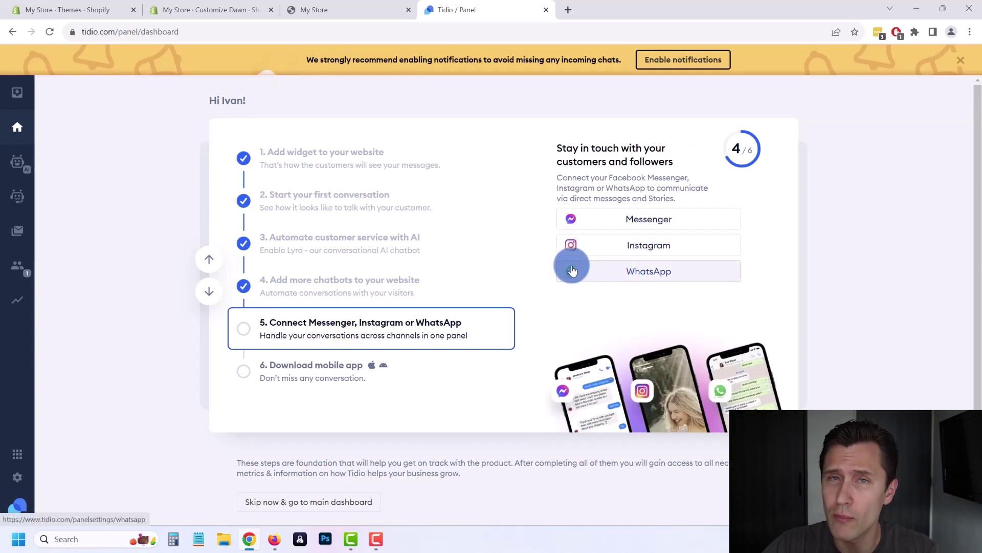
left_click(17, 479)
left_click(95, 312)
left_click(100, 296)
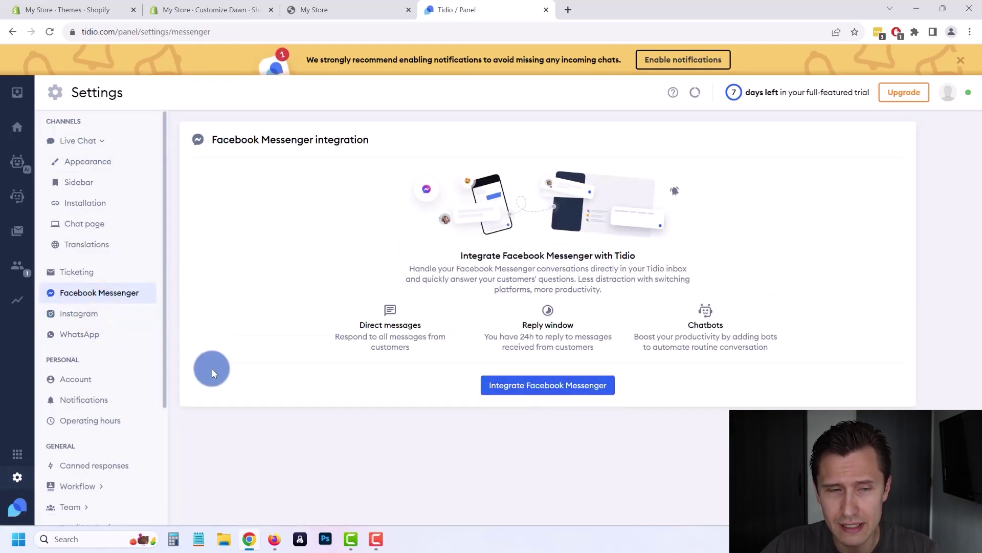
left_click(100, 322)
left_click(95, 336)
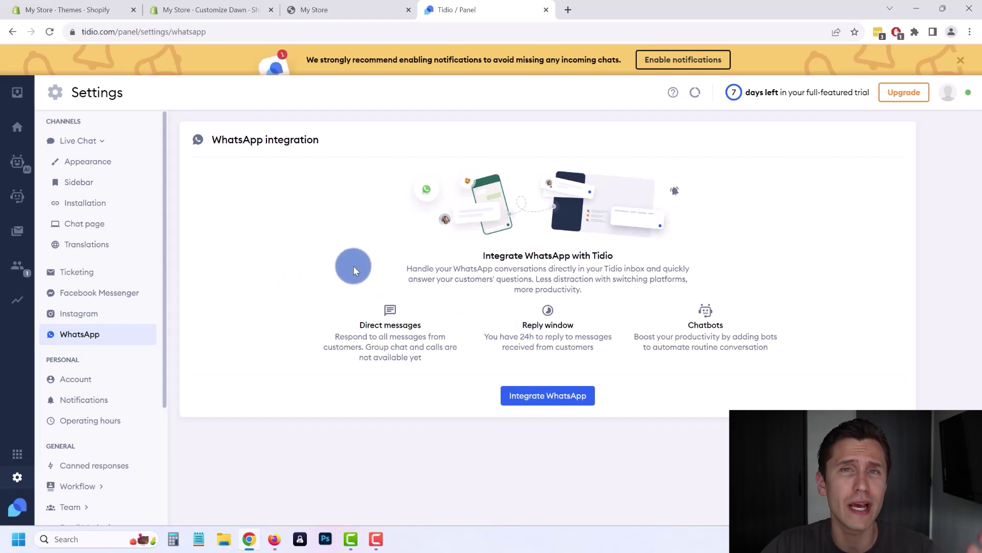
left_click(99, 301)
left_click(82, 311)
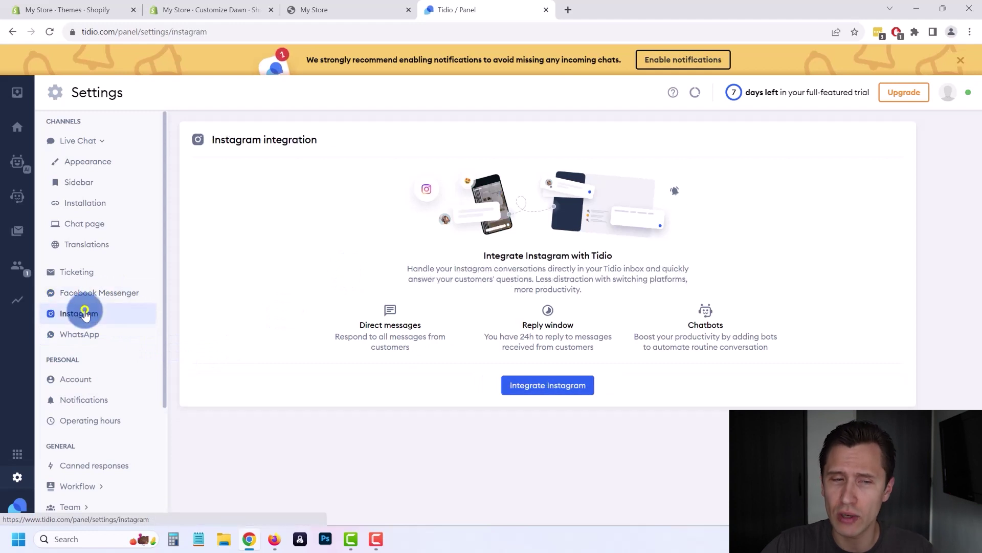
left_click(91, 343)
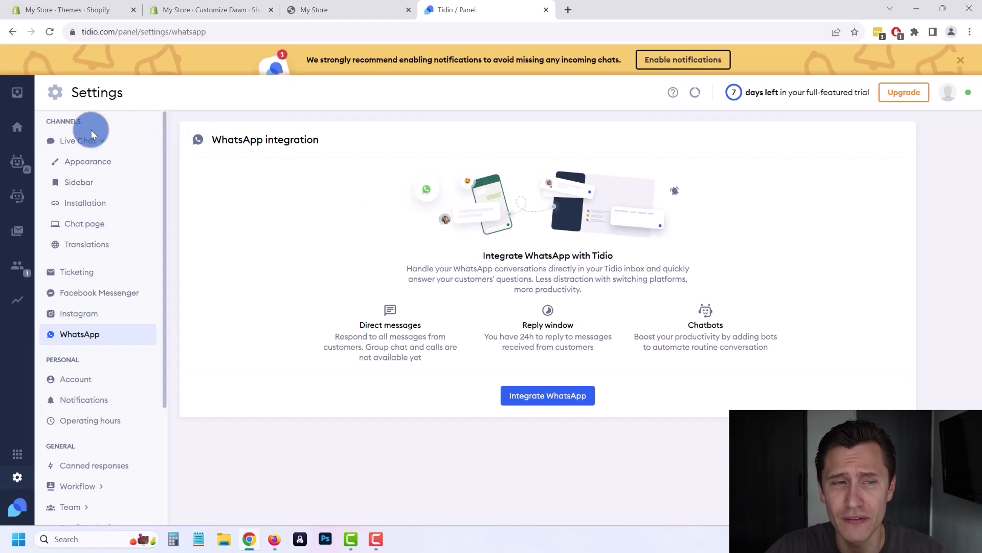
View the Download mobile app checklist step on Home, then go to the Inbox
left_click(12, 131)
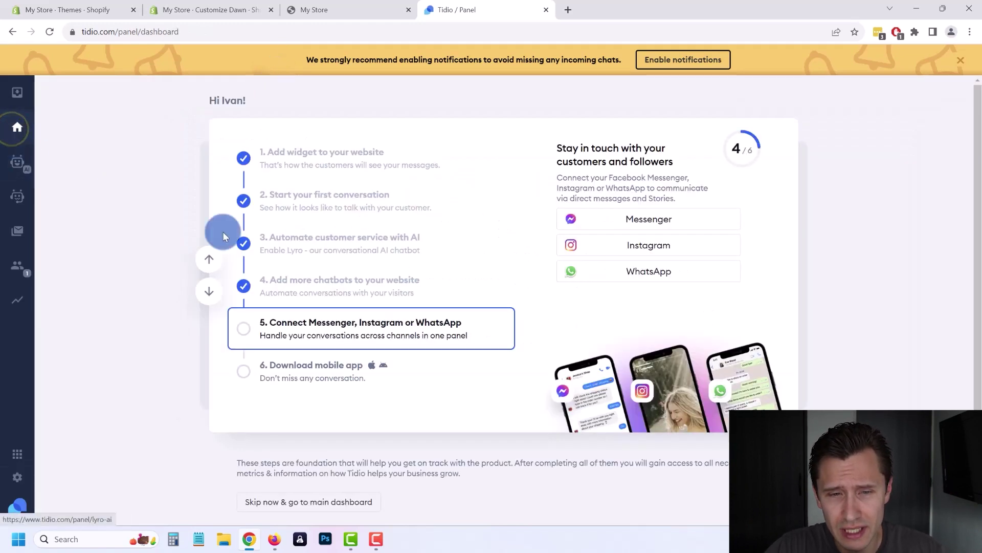
left_click(293, 378)
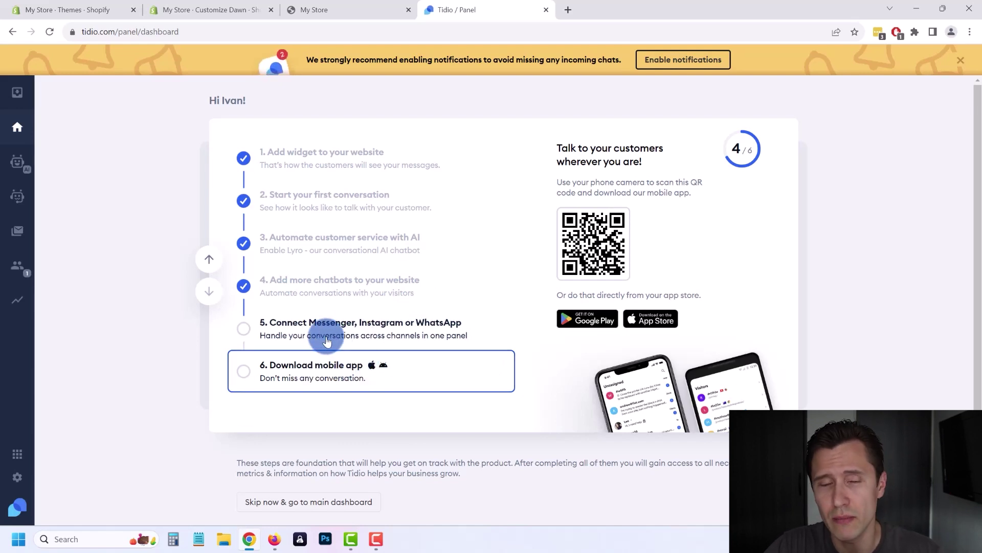
left_click(15, 97)
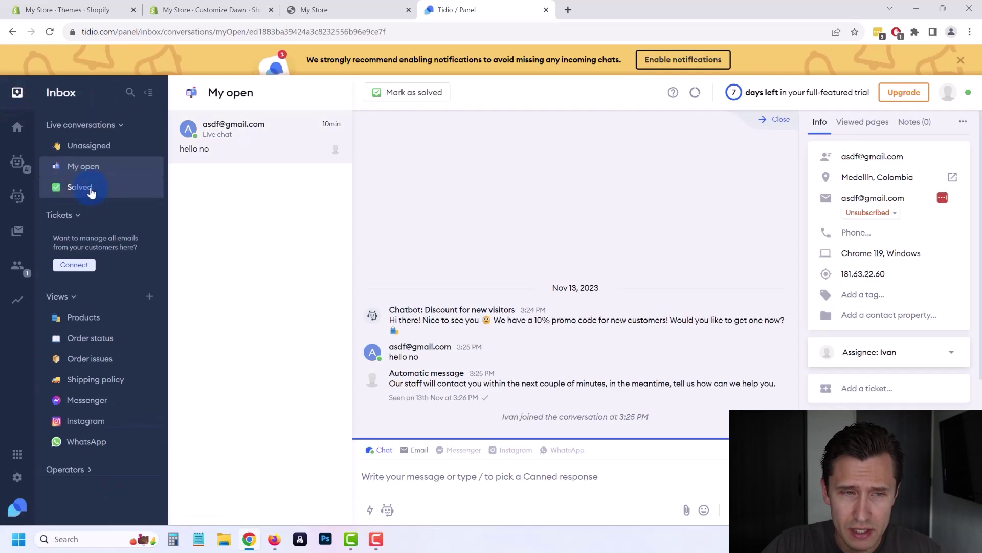
Browse the Solved, My open and Unassigned inbox views and the conversation's options menu
left_click(90, 186)
left_click(82, 167)
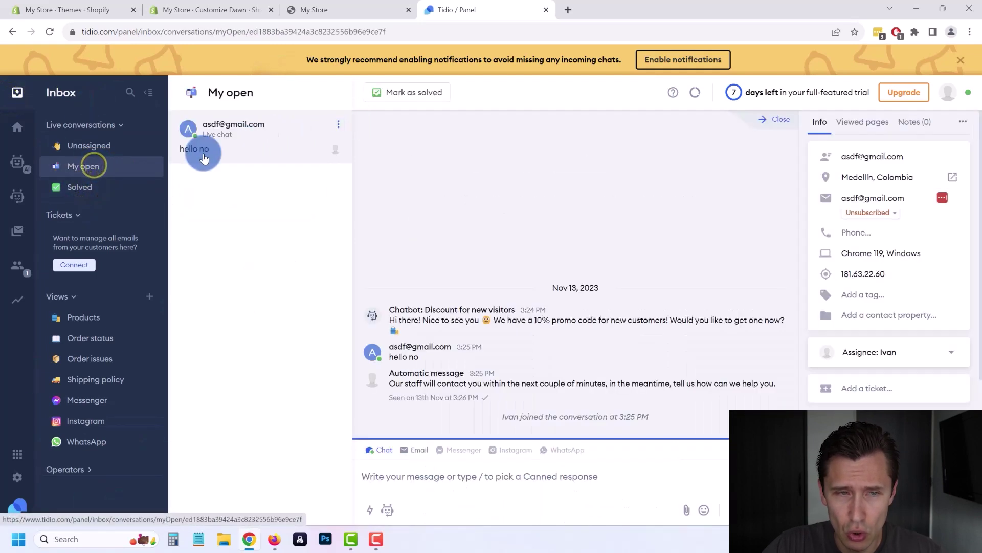
left_click(337, 124)
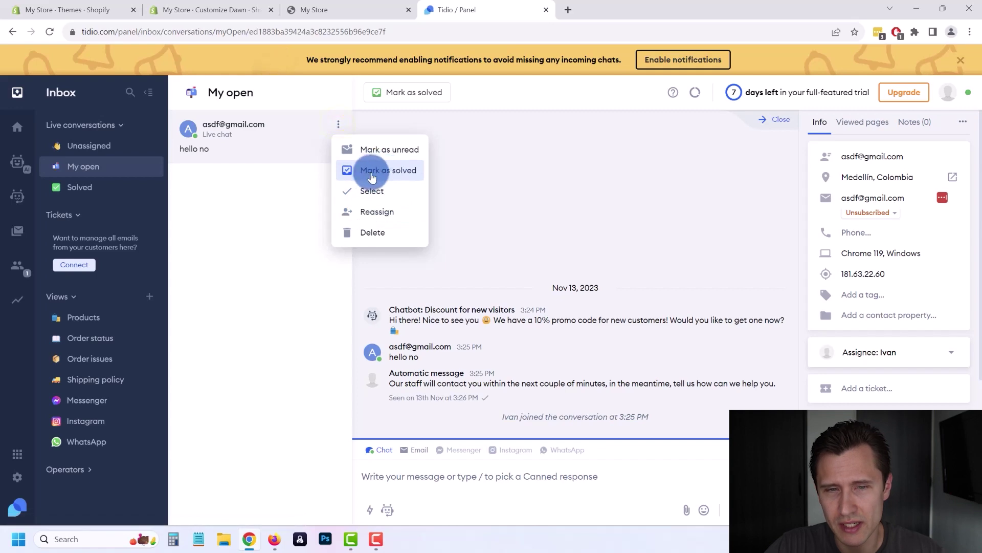
left_click(395, 144)
left_click(82, 146)
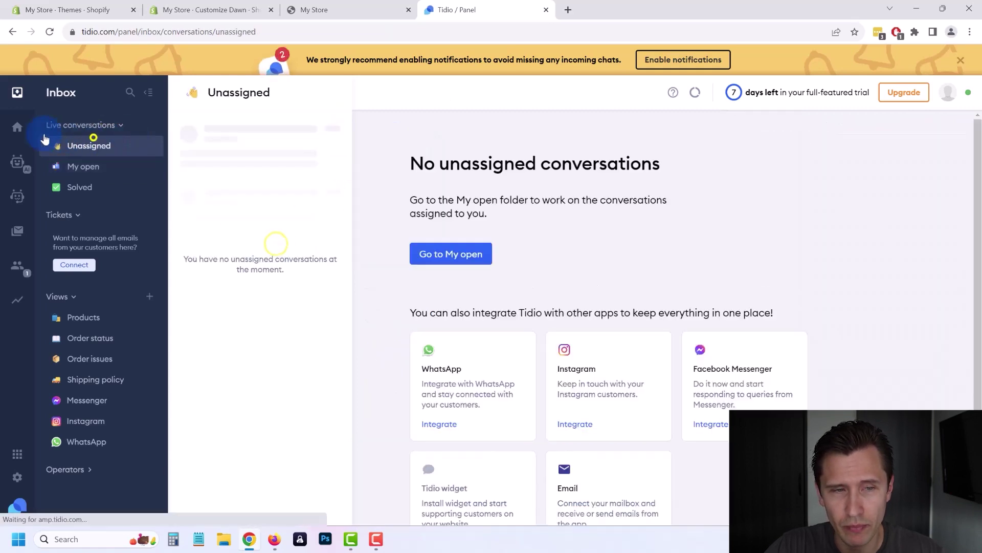
Visit Home, Lyro AI and Chatbots, ending on Email Marketing's Black Friday templates
left_click(17, 127)
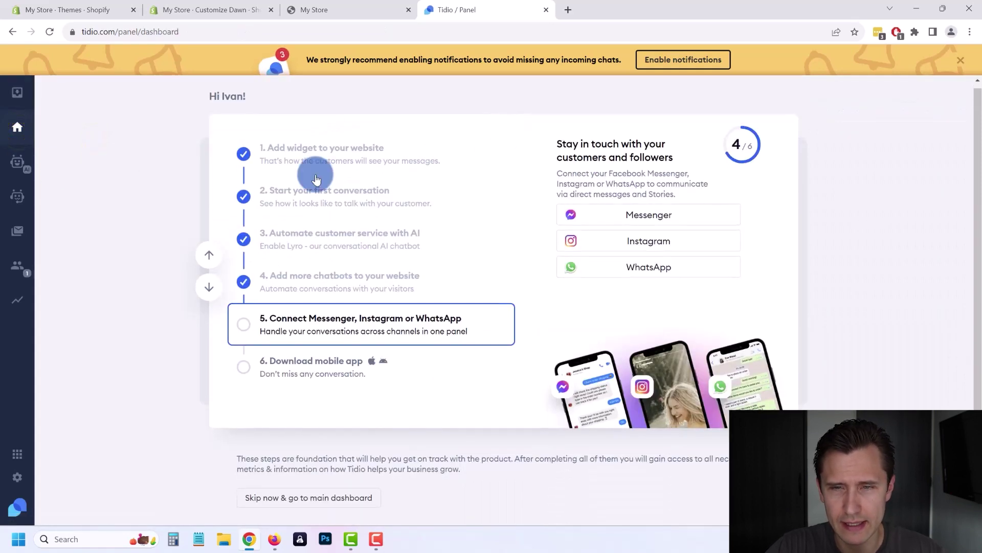
left_click(323, 235)
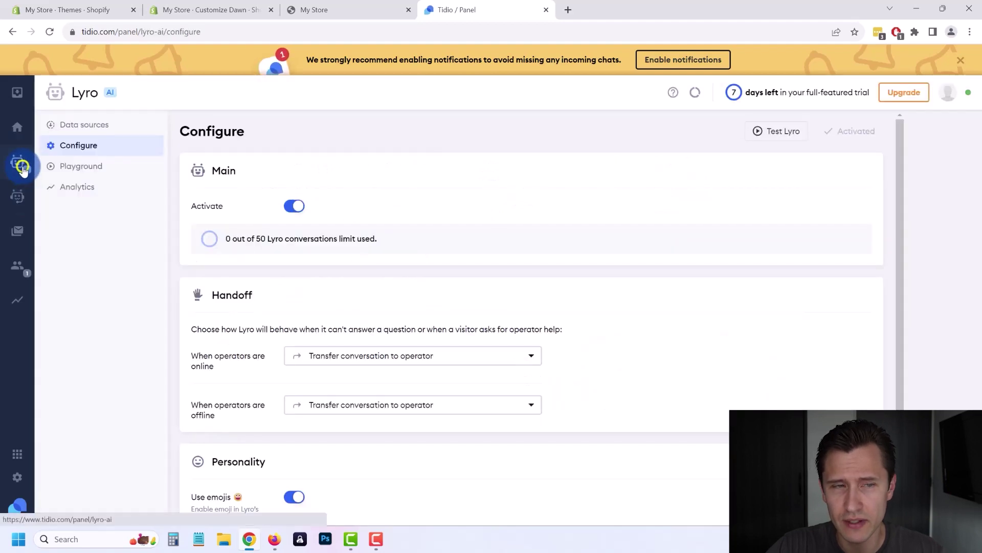
left_click(18, 196)
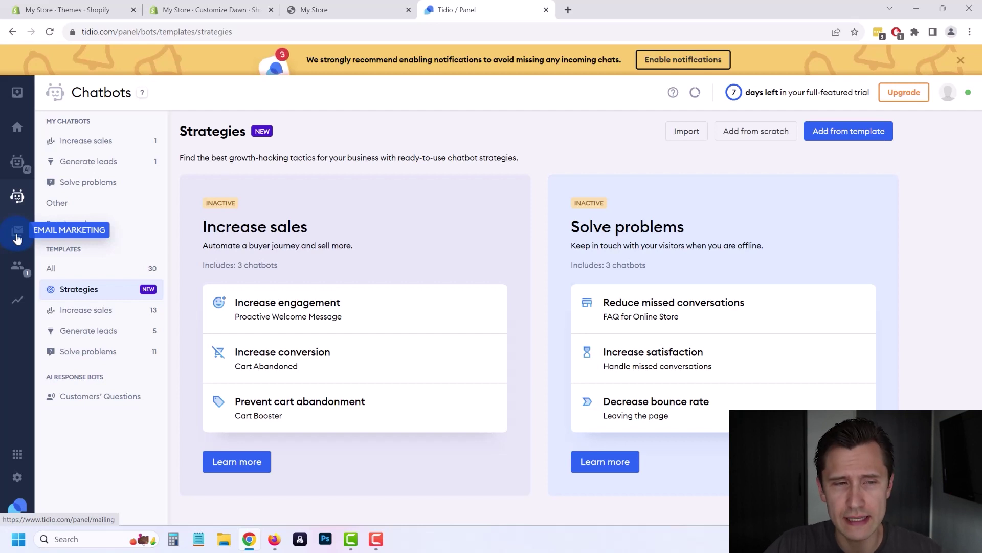
left_click(17, 236)
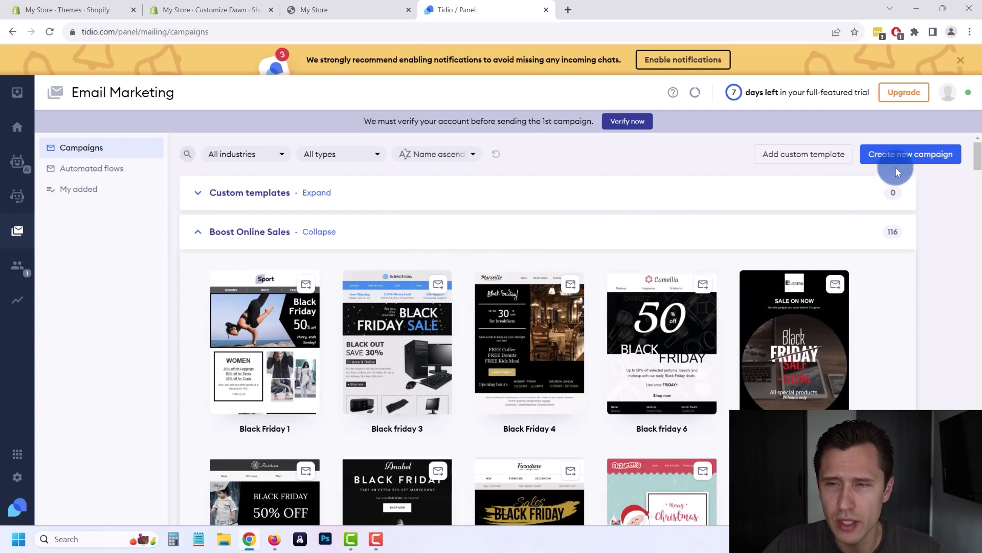
Create a new email campaign with the subject 'welcome to our site'
left_click(885, 155)
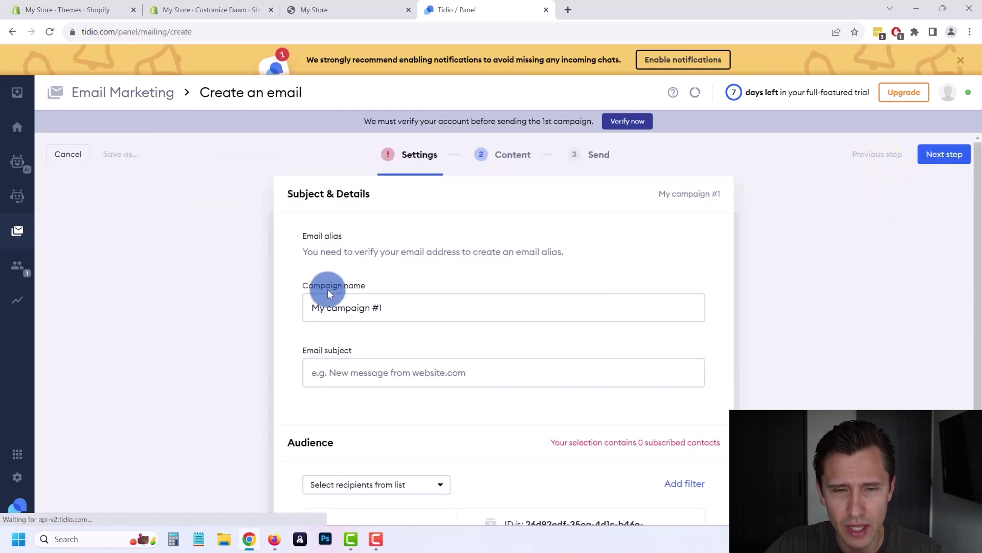
scroll(381, 307, "down", 2)
scroll(373, 257, "up", 1)
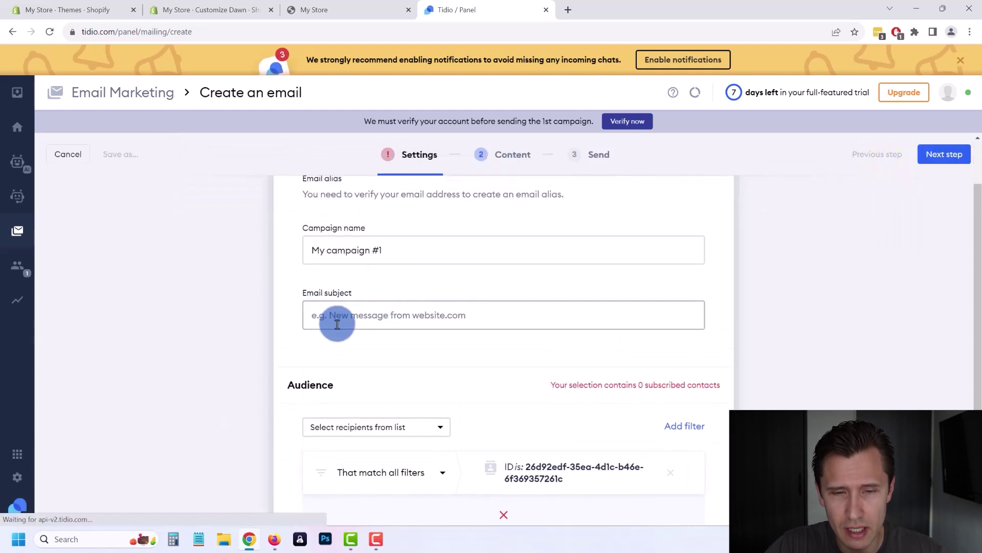
left_click(363, 315)
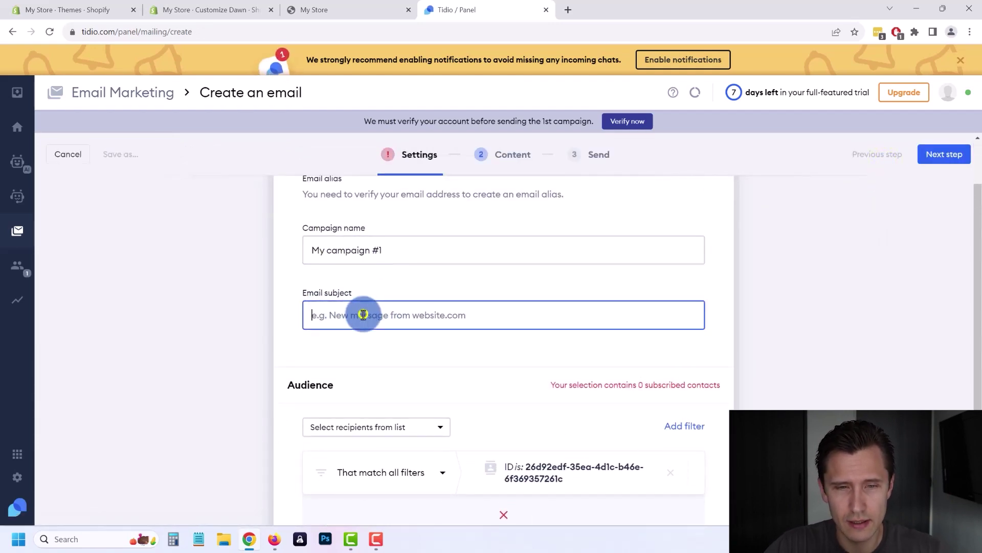
type("welcome to our site")
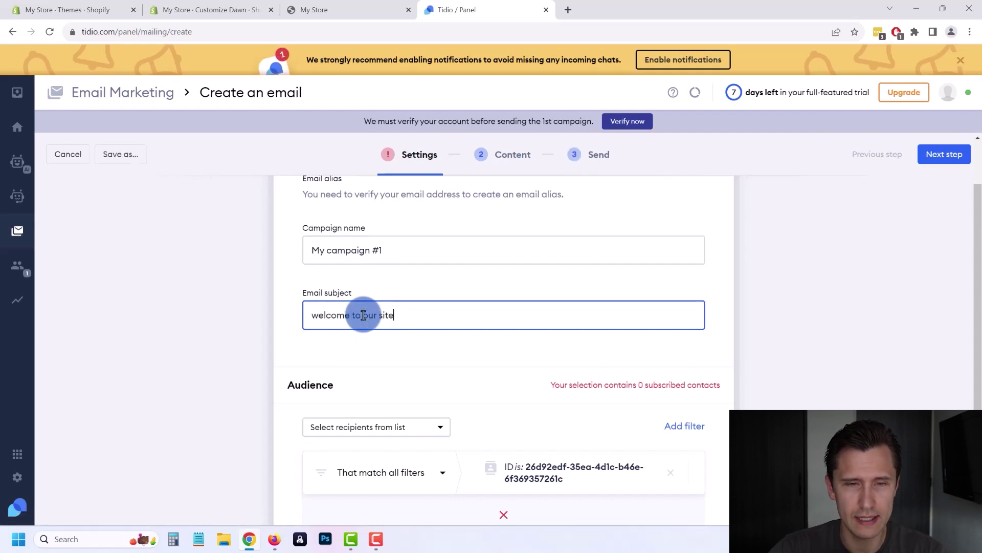
Rename the campaign 'email 1', address it to Subscribers, and continue to Content
left_click_drag(392, 250, 275, 251)
type("email 1")
scroll(266, 256, "down", 1)
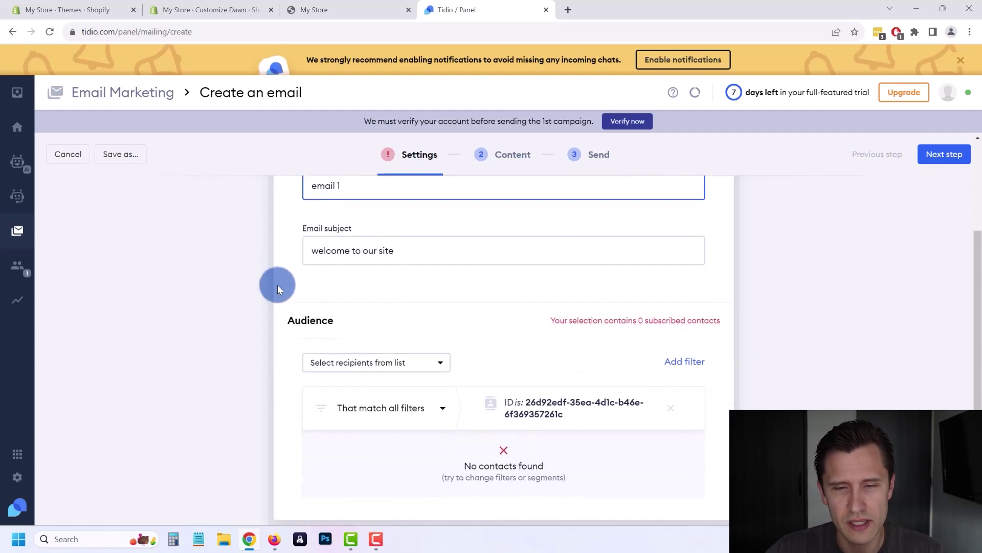
left_click(407, 363)
left_click(369, 404)
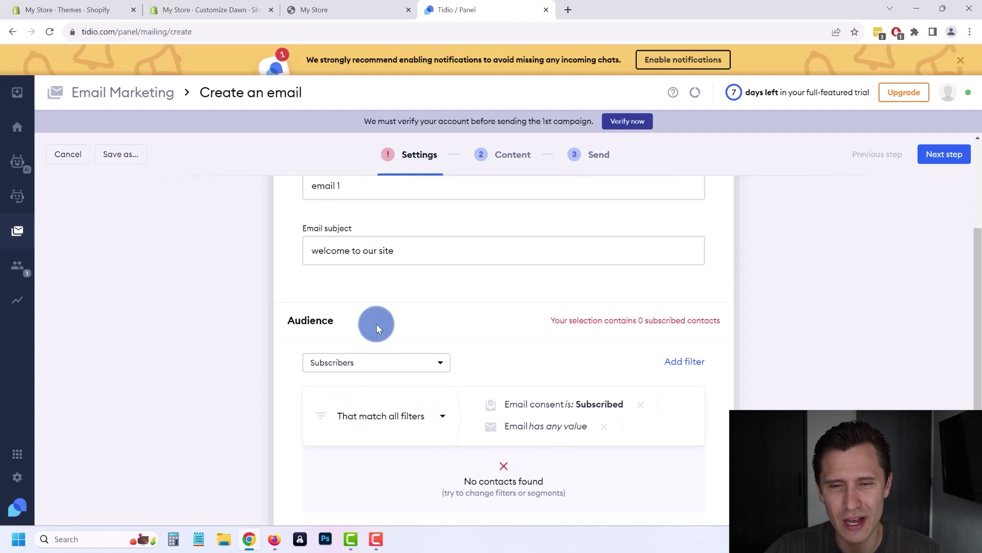
scroll(507, 348, "up", 2)
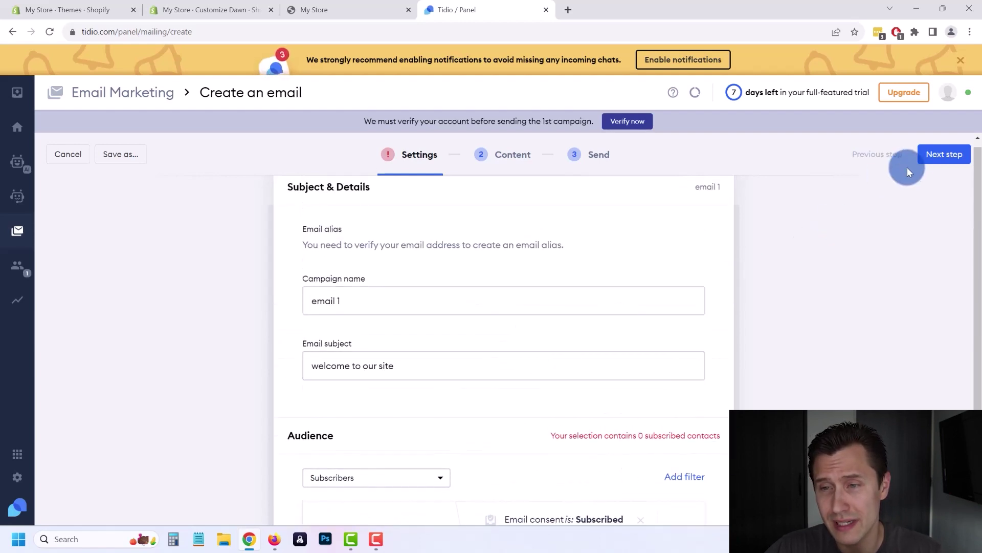
left_click(942, 155)
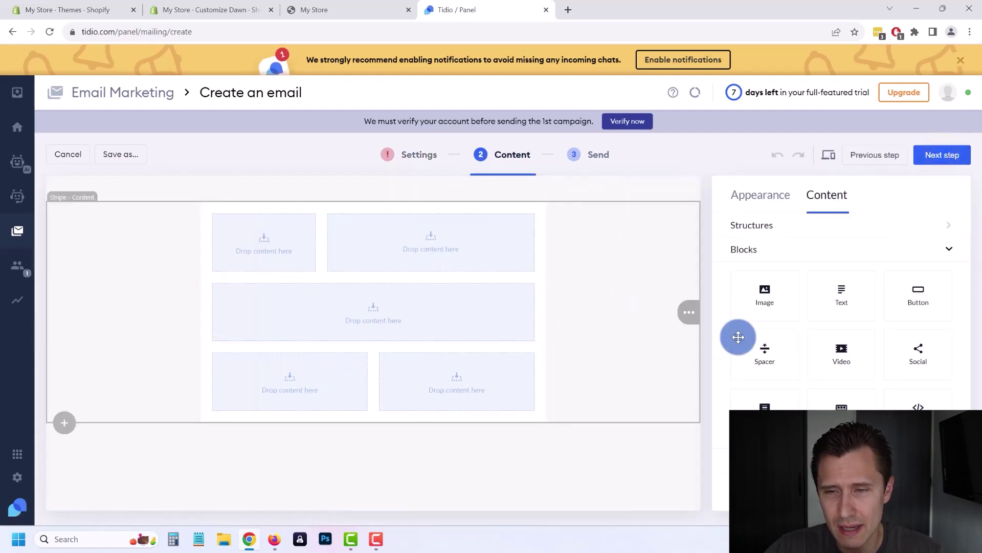
Place two Image blocks on top and a Text block in the middle, then advance to Send
left_click_drag(781, 309, 386, 228)
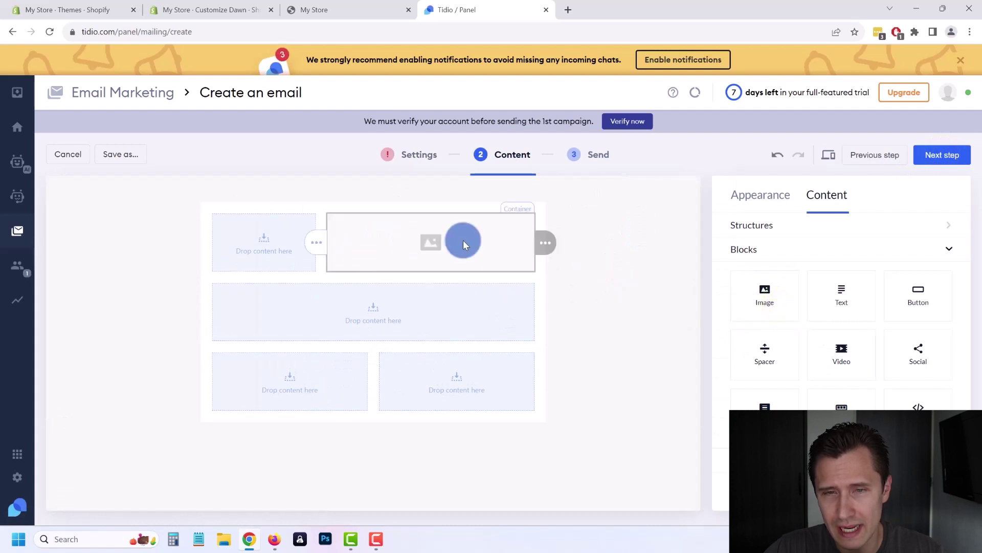
left_click_drag(842, 297, 328, 312)
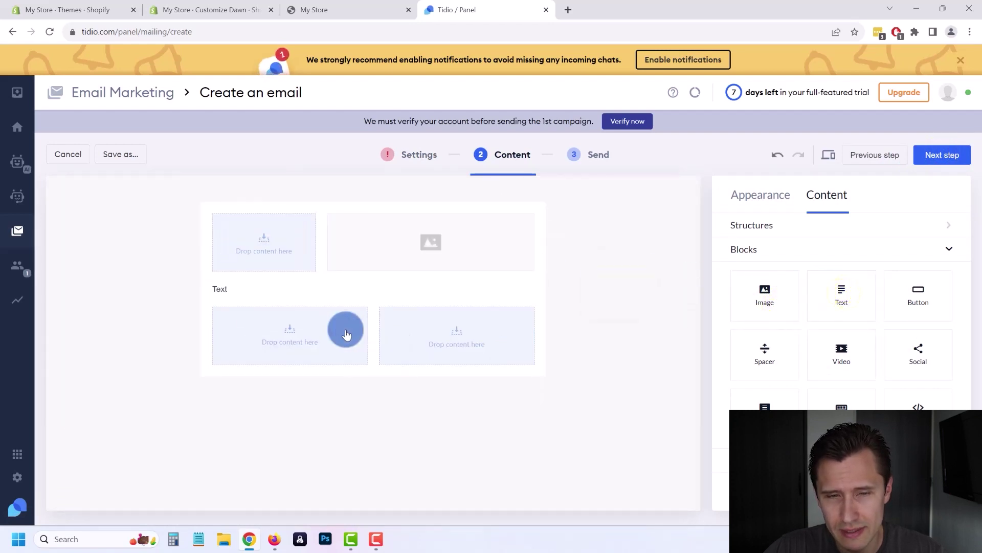
left_click_drag(764, 296, 302, 261)
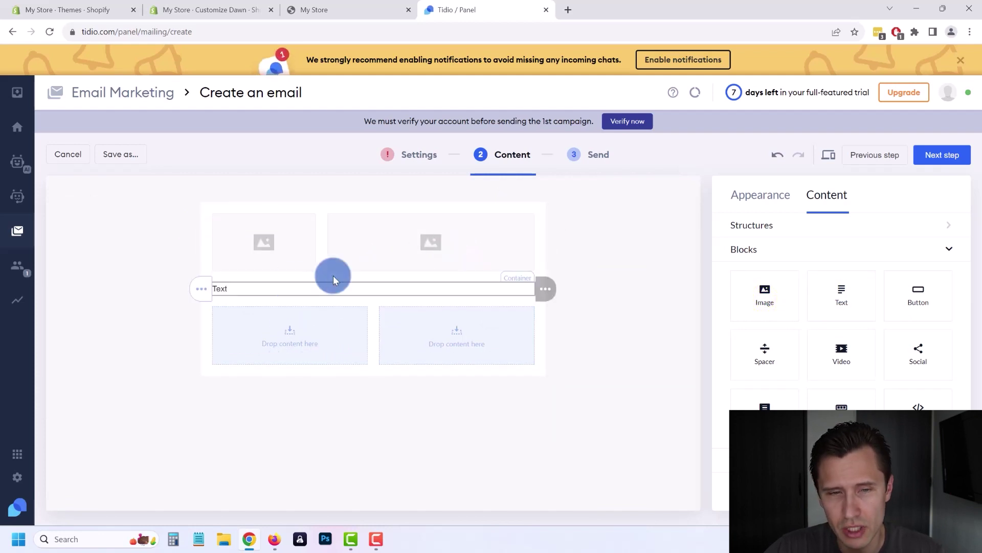
double_click(276, 289)
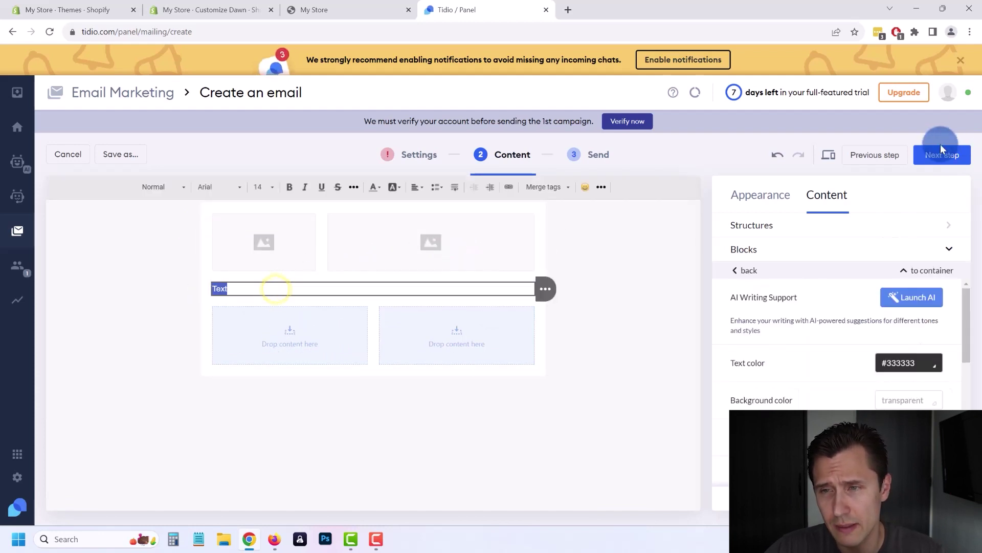
left_click(936, 153)
scroll(369, 391, "down", 3)
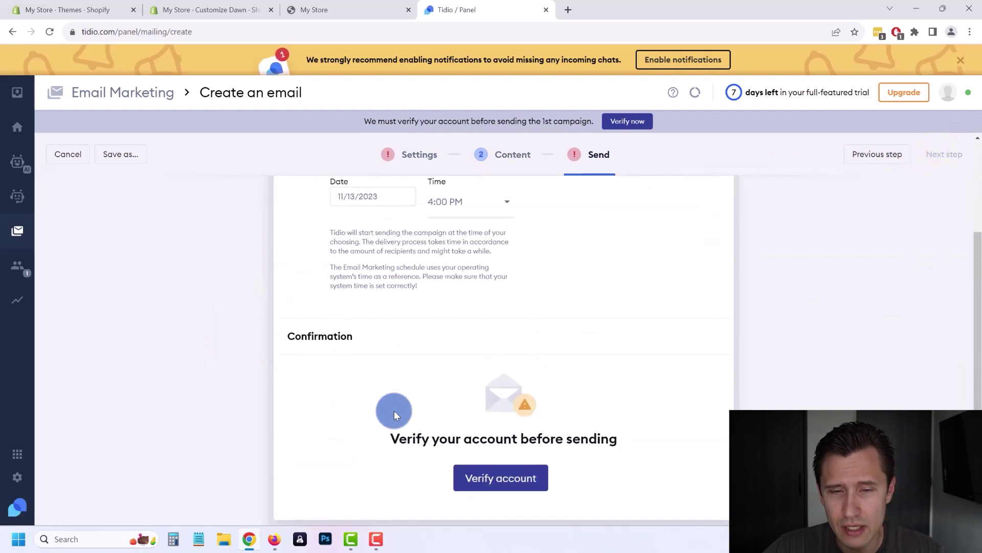
scroll(432, 430, "up", 3)
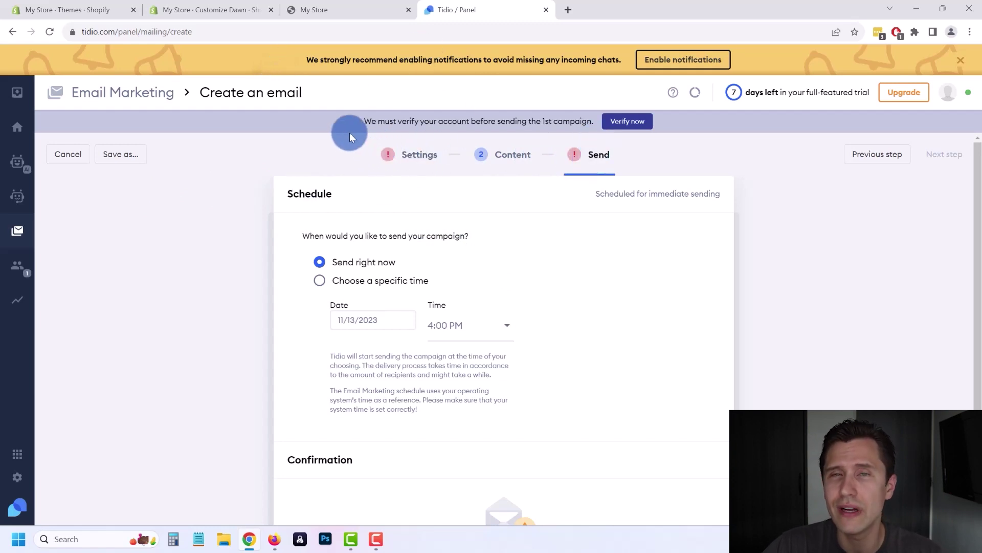
Check Customers' Now live, All contacts and Subscribers lists, glancing at the store tabs, then Analytics
left_click(14, 250)
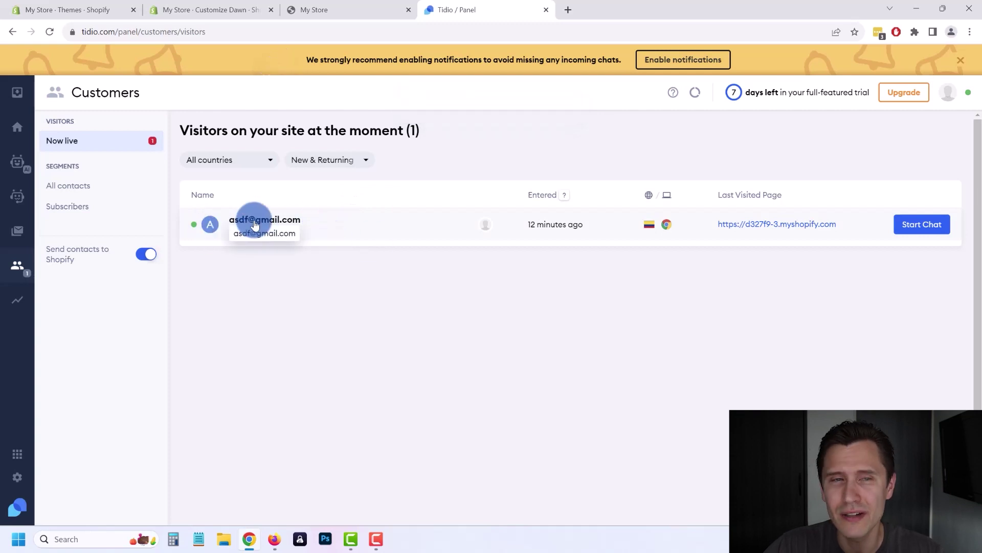
left_click(204, 7)
left_click(339, 10)
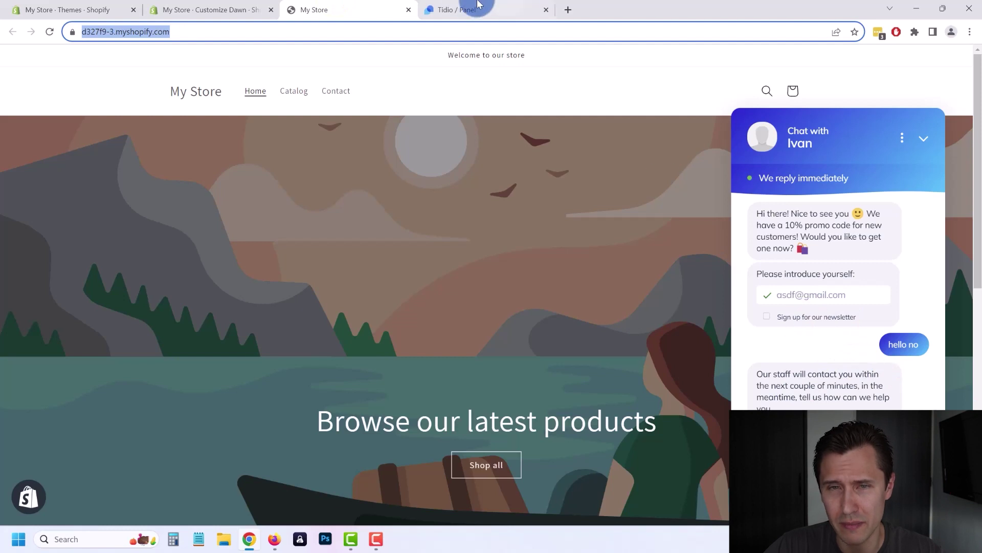
left_click(500, 9)
left_click(78, 185)
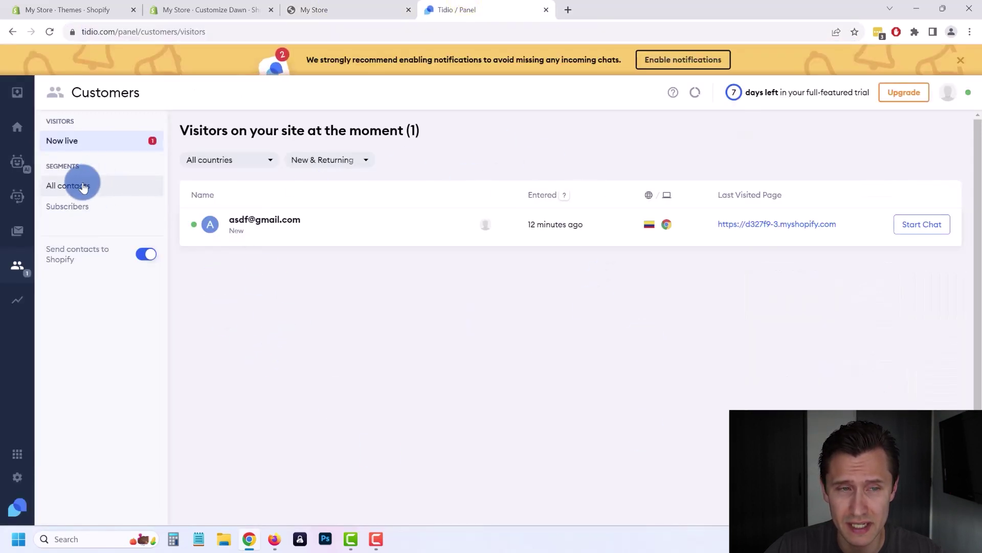
left_click(81, 144)
left_click(79, 206)
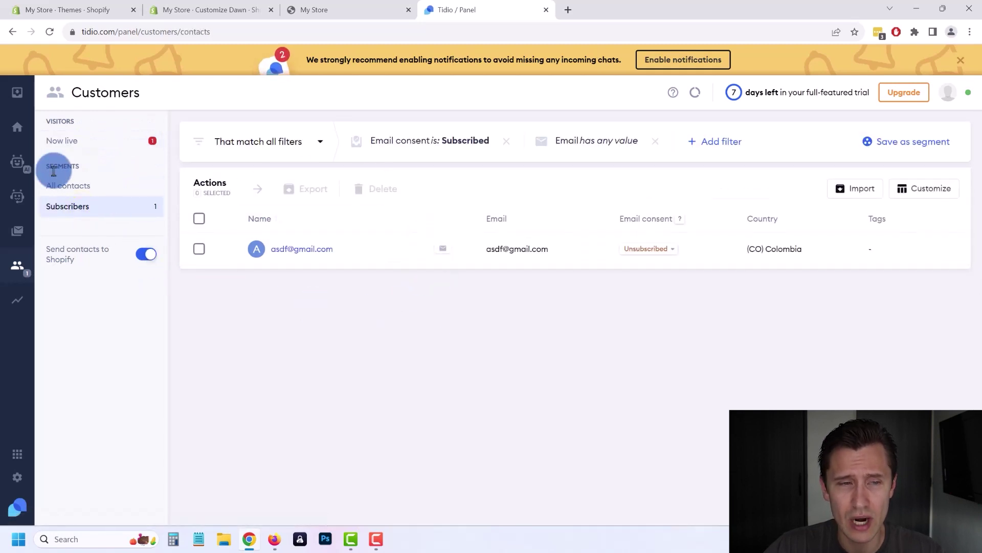
left_click(18, 299)
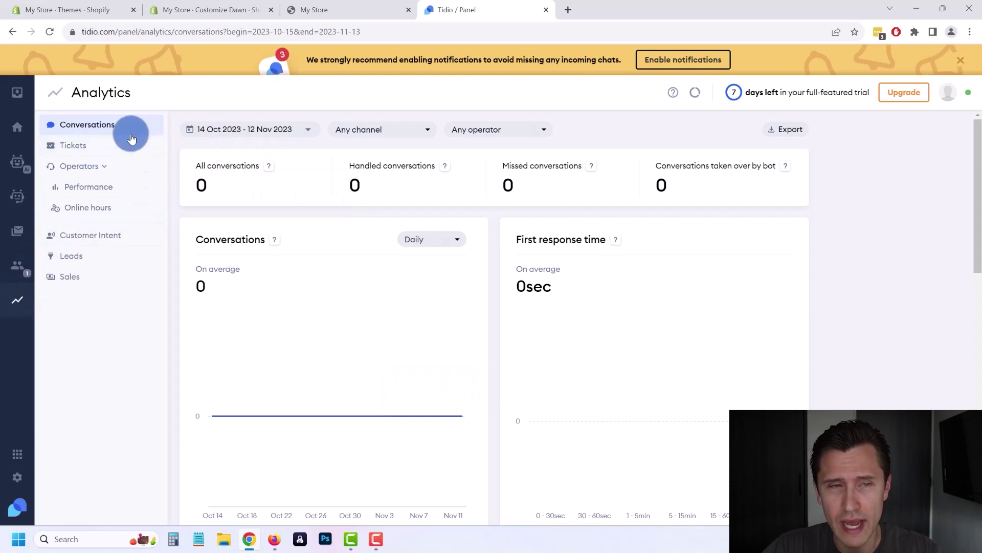
left_click(96, 145)
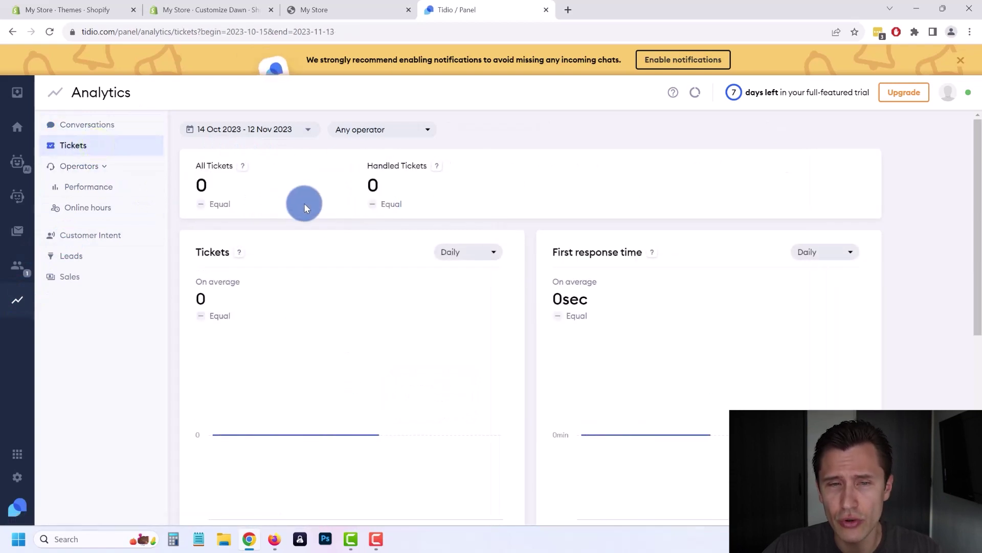
left_click(110, 184)
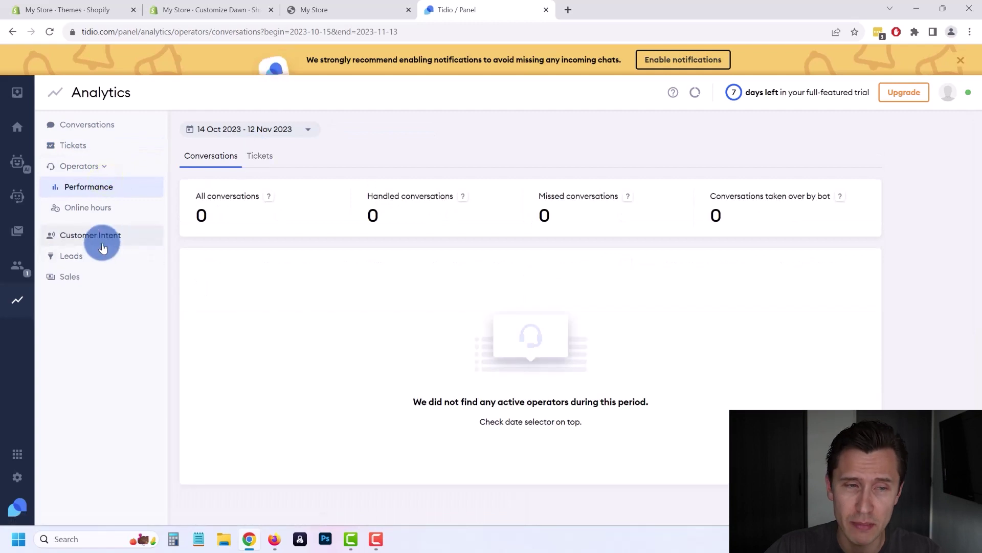
left_click(101, 244)
left_click(100, 251)
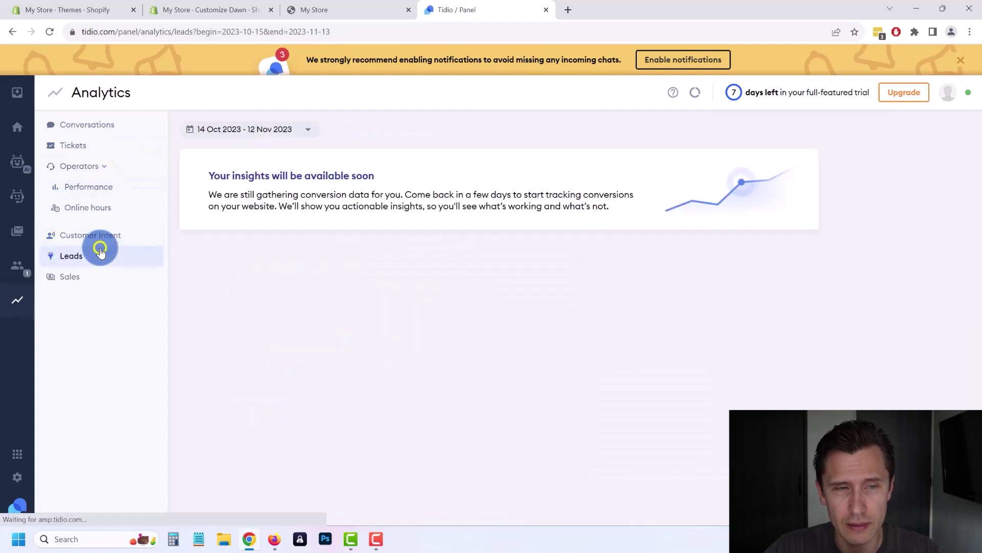
left_click(87, 124)
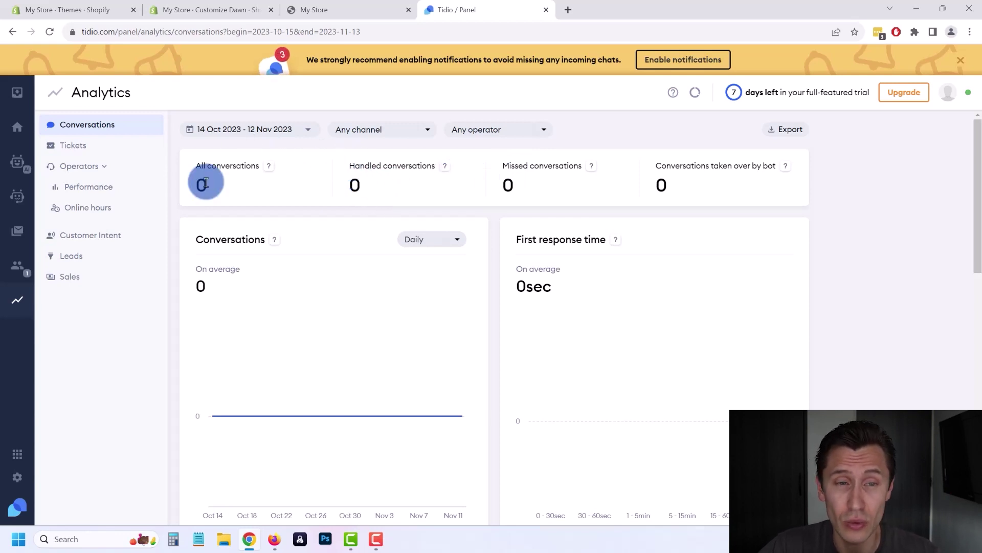
In Settings > Tracking, select all seven website events, from User logged in to Liked on Facebook
left_click(18, 477)
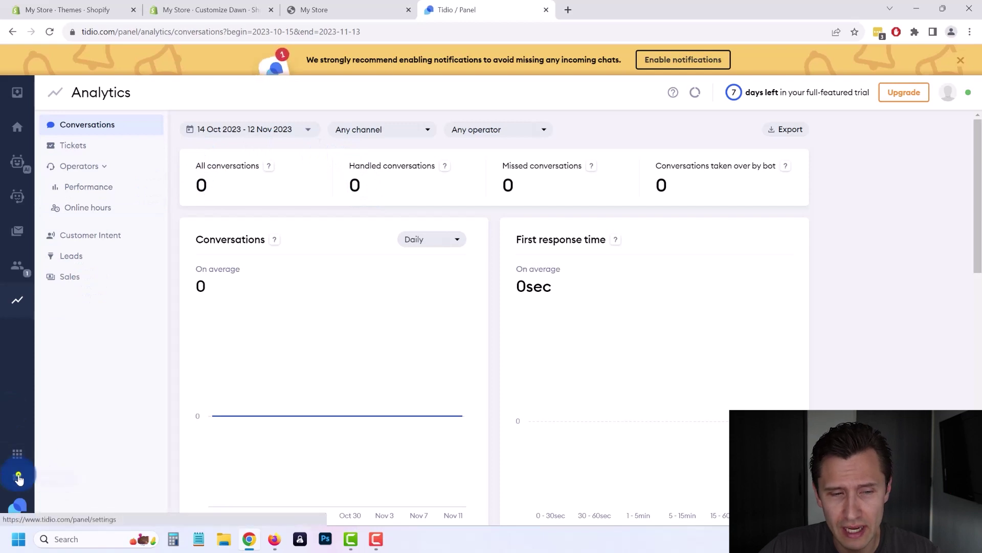
scroll(132, 208, "down", 3)
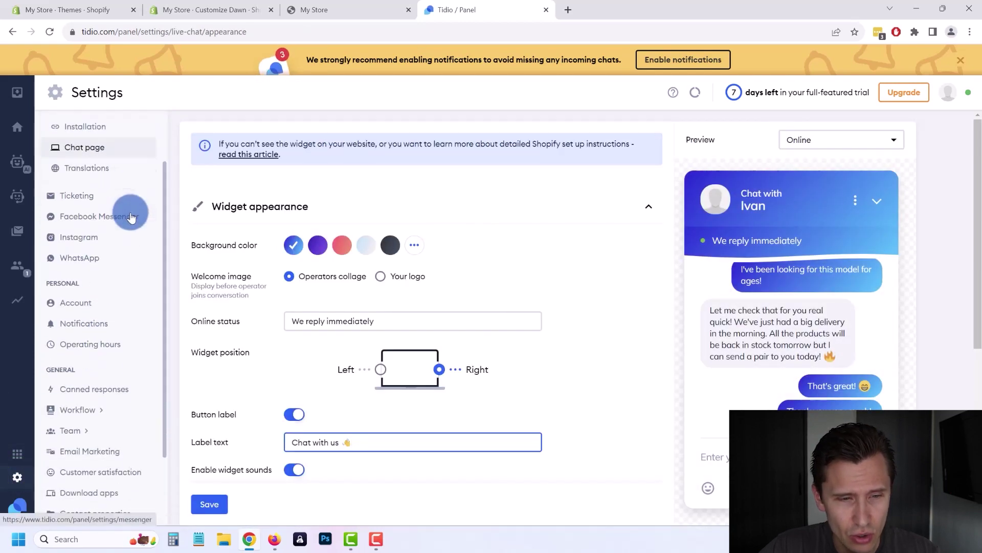
left_click(106, 489)
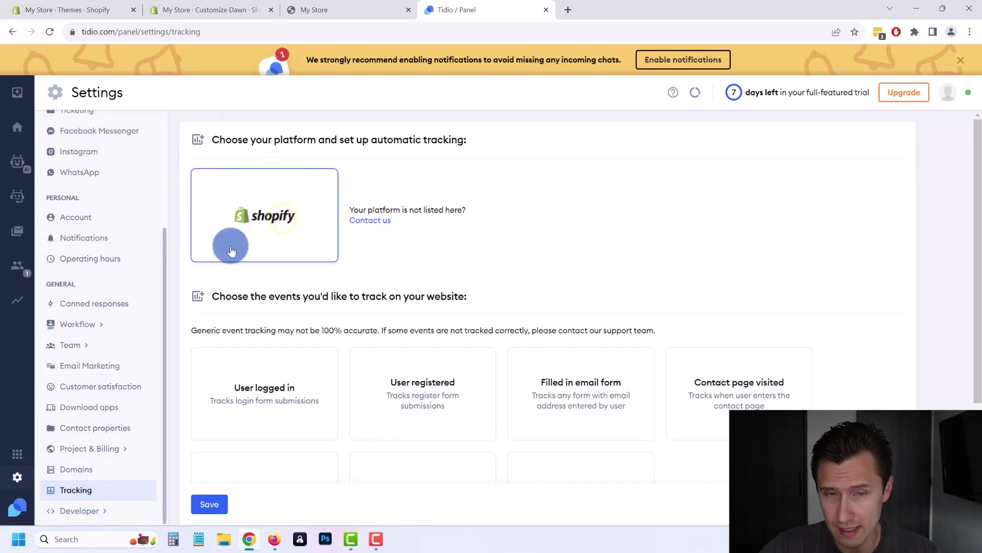
scroll(304, 210, "down", 1)
left_click(281, 329)
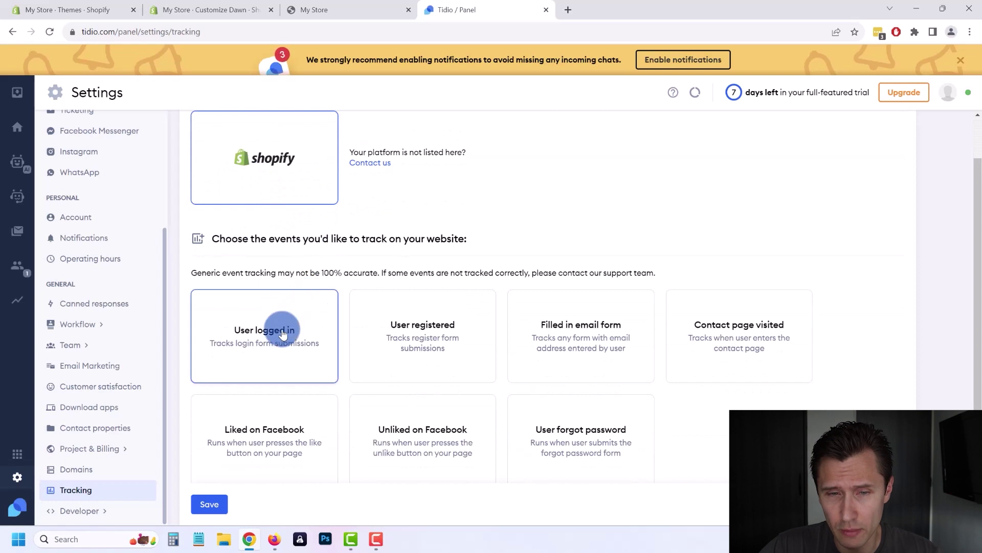
left_click(424, 331)
left_click(590, 331)
left_click(786, 332)
left_click(599, 461)
left_click(430, 434)
left_click(255, 452)
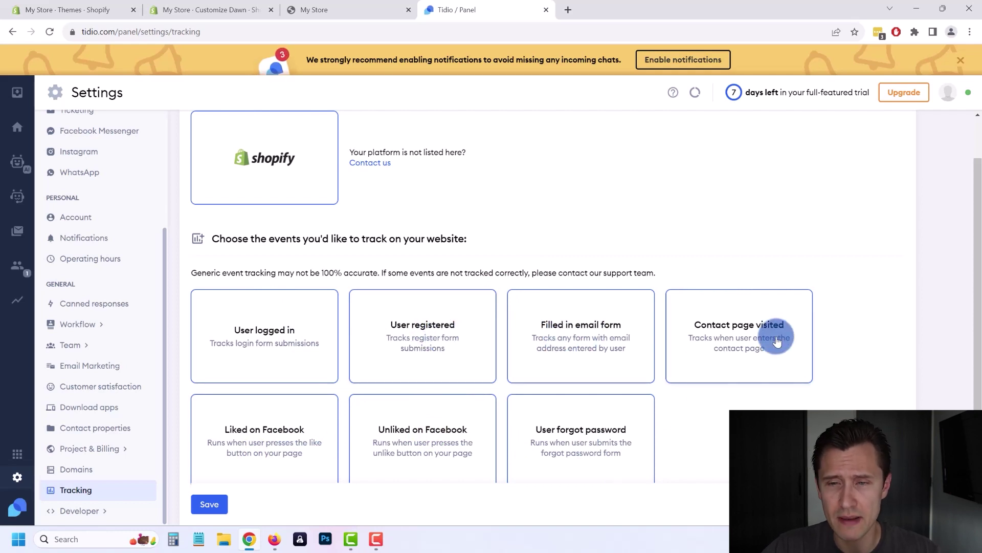
Save the seven chosen tracking events
scroll(241, 465, "down", 2)
left_click(212, 421)
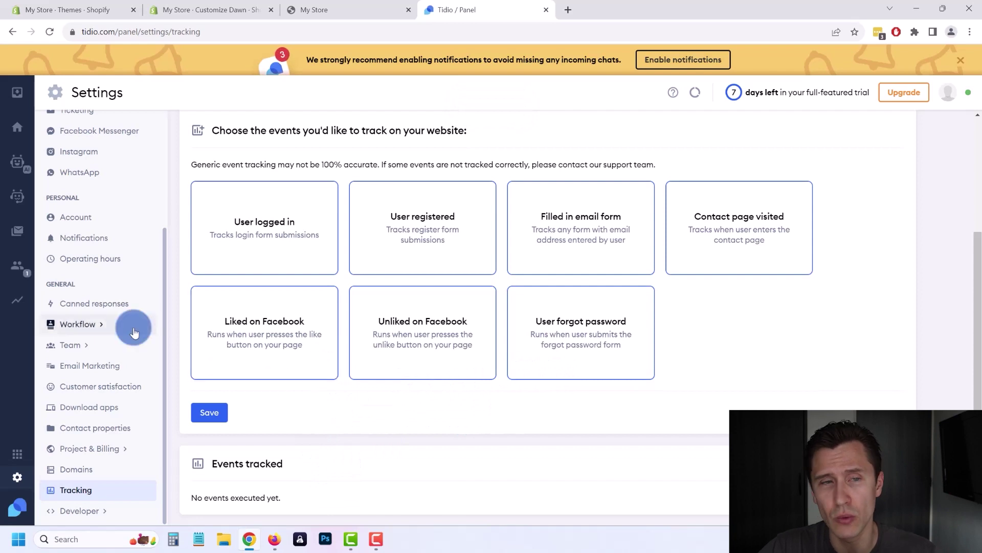
scroll(117, 307, "up", 3)
scroll(100, 323, "down", 2)
Look over the Canned responses and Workflow settings
left_click(89, 358)
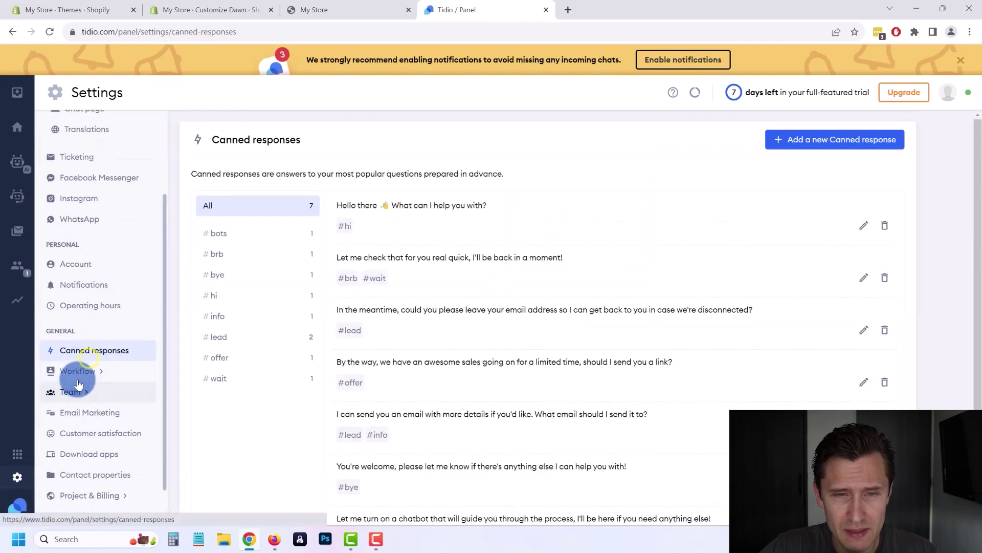
left_click(78, 371)
scroll(81, 394, "down", 1)
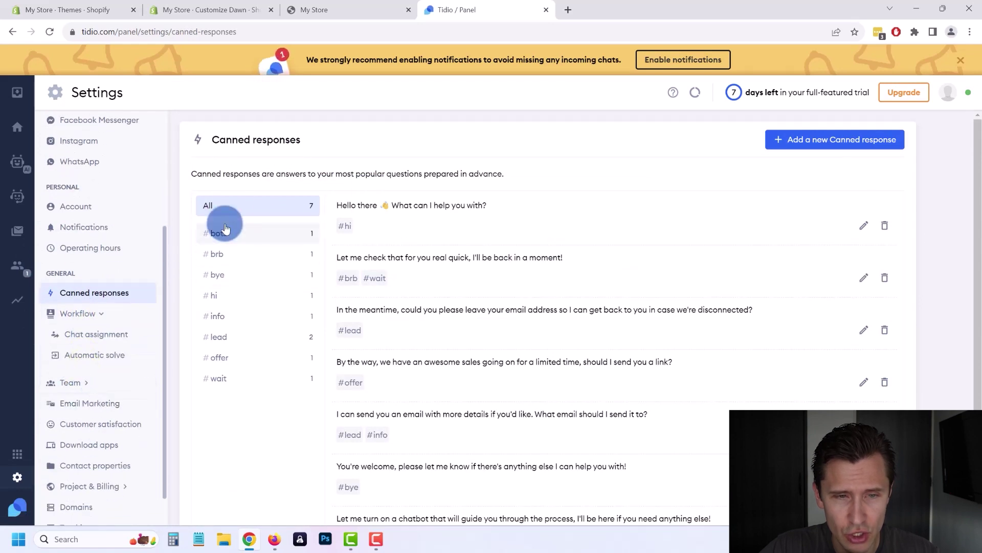
scroll(72, 417, "down", 1)
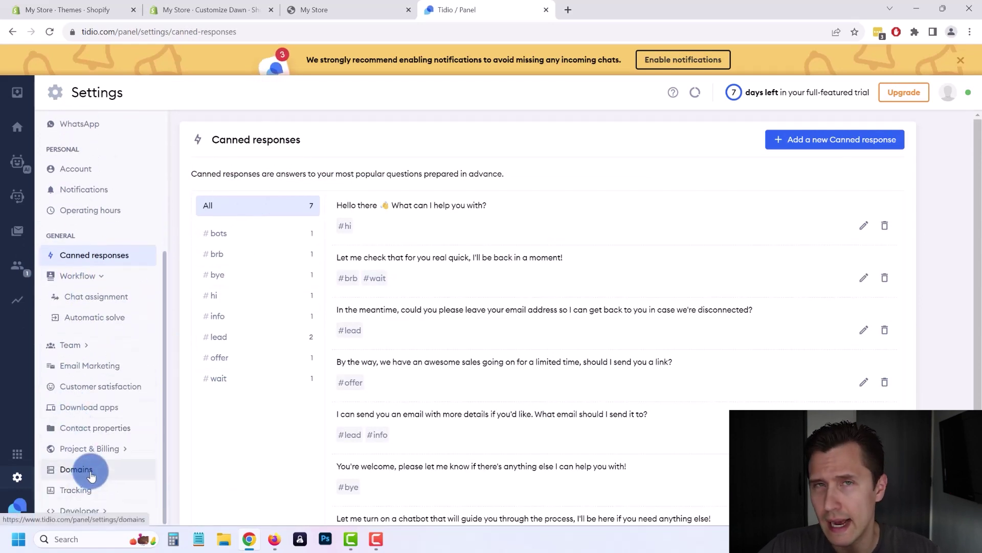
Browse the Integrations catalogue, with Shopify installed and Zoho, Hubspot, Klaviyo available, then go to Lyro AI
left_click(16, 457)
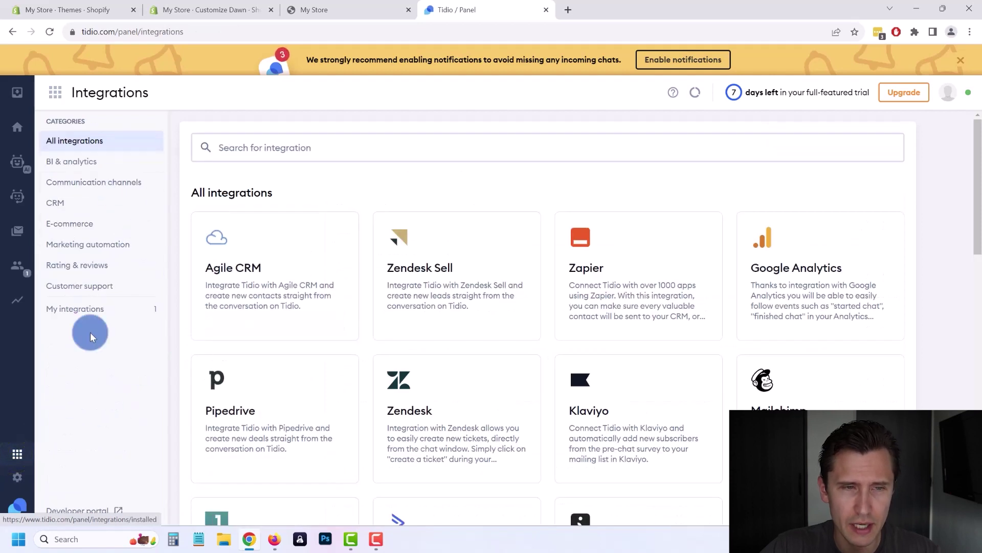
scroll(530, 243, "down", 6)
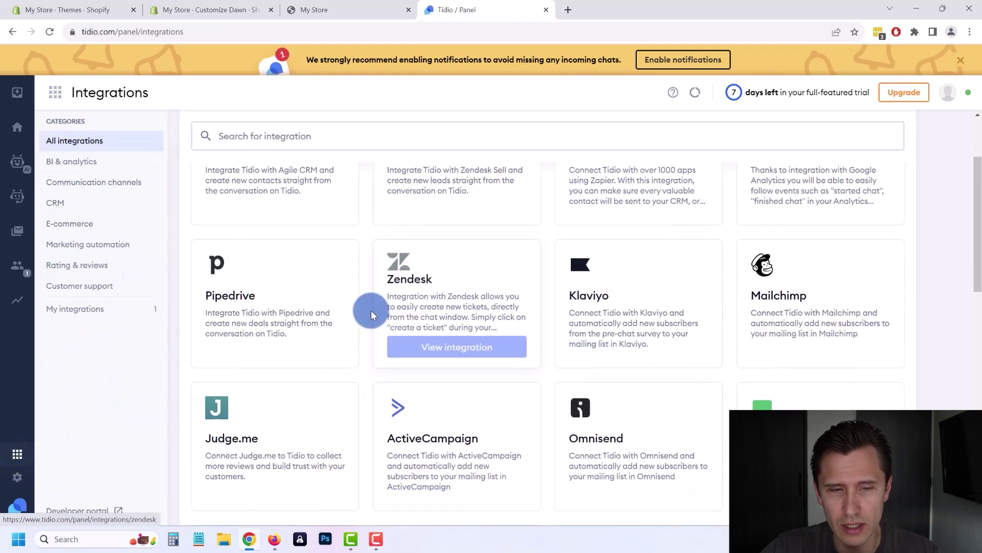
scroll(566, 282, "down", 3)
scroll(533, 329, "up", 2)
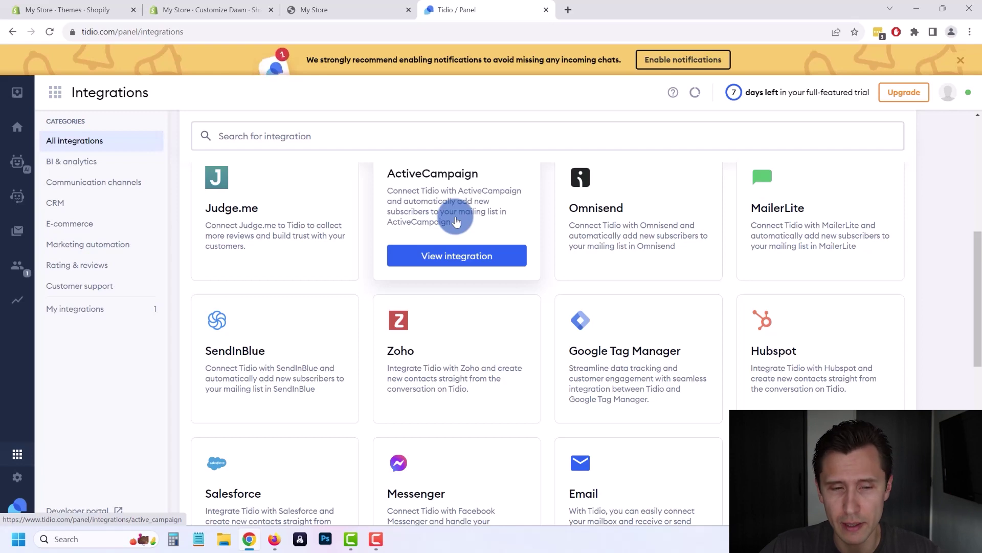
scroll(456, 221, "down", 8)
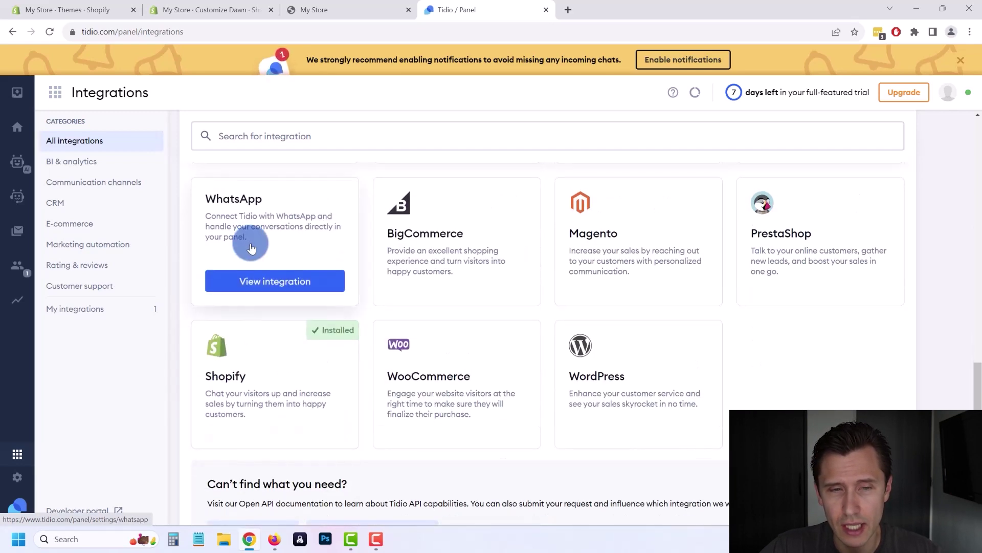
scroll(300, 285, "up", 7)
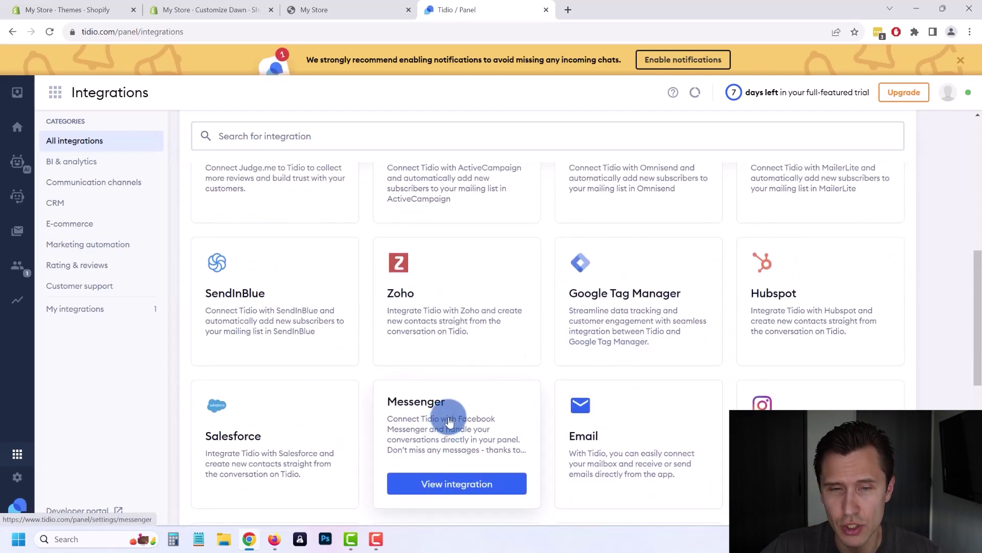
scroll(701, 274, "up", 7)
scroll(671, 418, "down", 6)
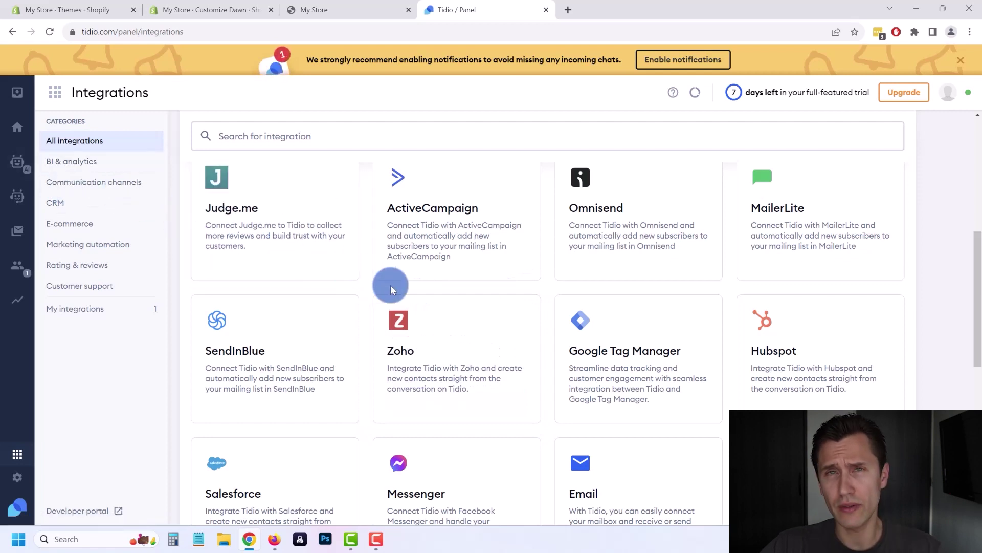
left_click(19, 161)
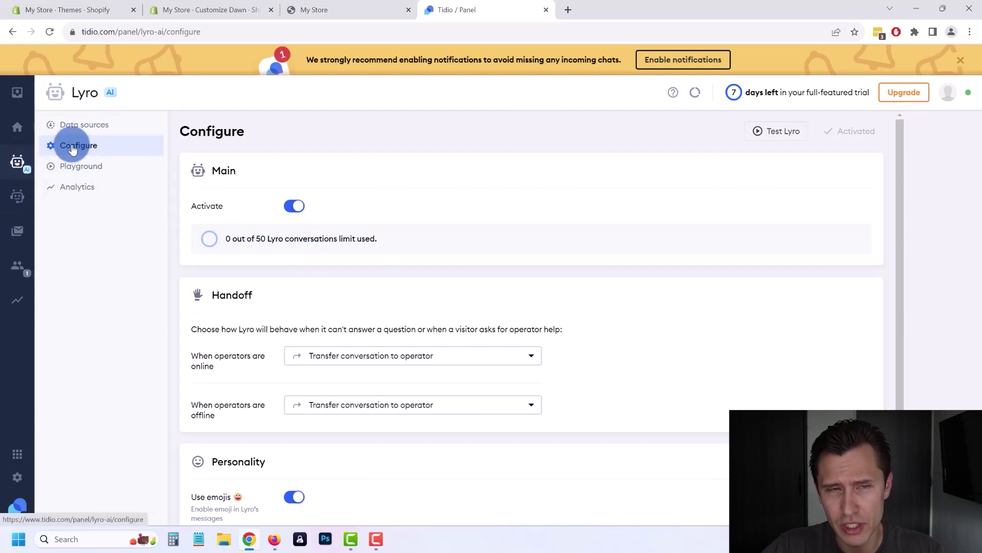
Check the operators-online handoff dropdown, leaving Transfer conversation to operator unchanged
left_click(343, 362)
left_click(344, 361)
left_click_drag(194, 361, 227, 370)
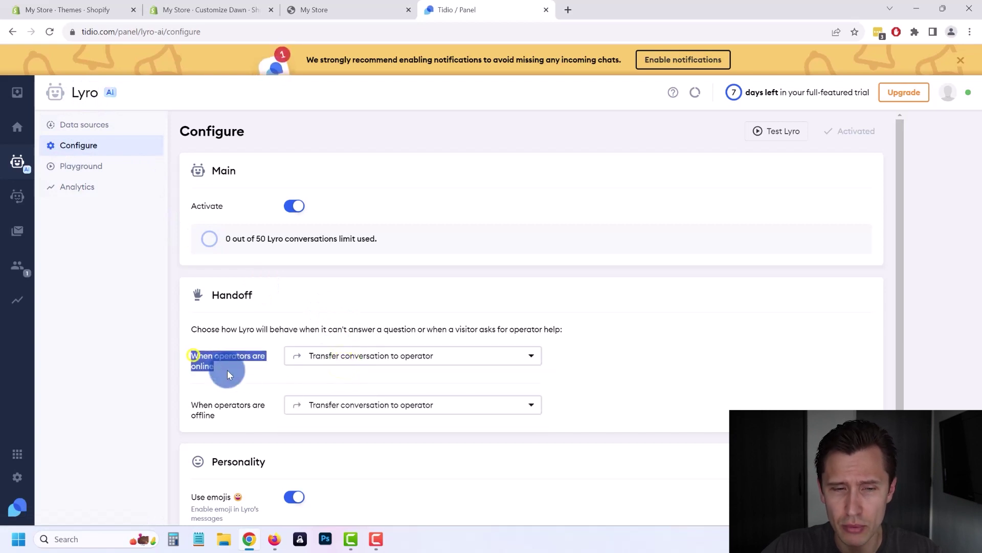
left_click(357, 368)
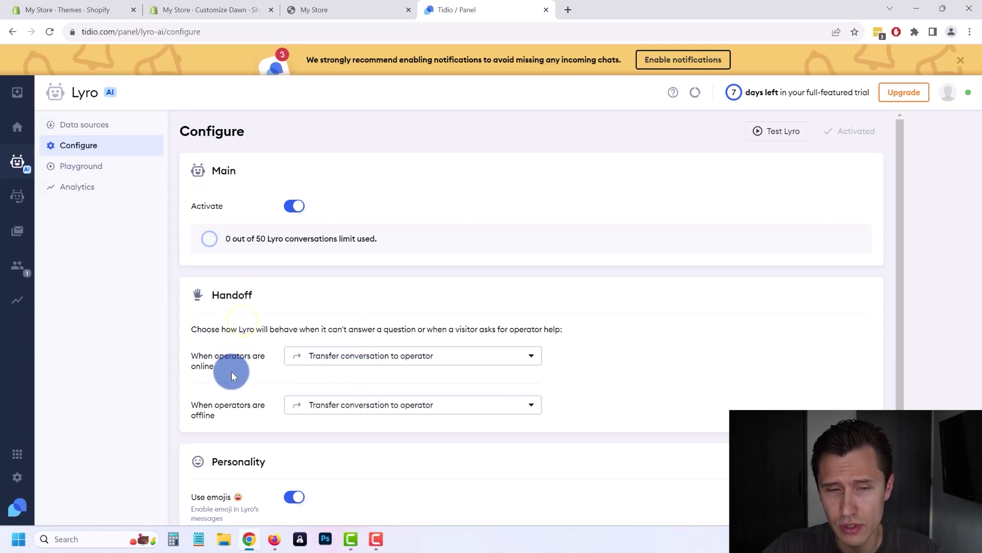
scroll(231, 376, "down", 1)
Recheck the handoff options and explanation, keeping transfer to operator, then return to Chatbots
left_click(358, 337)
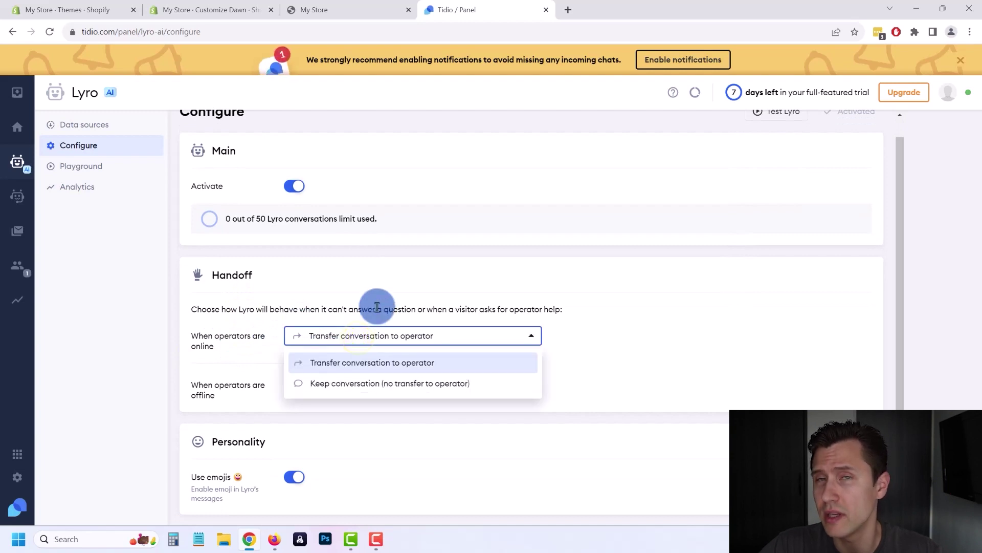
left_click(378, 307)
left_click(335, 338)
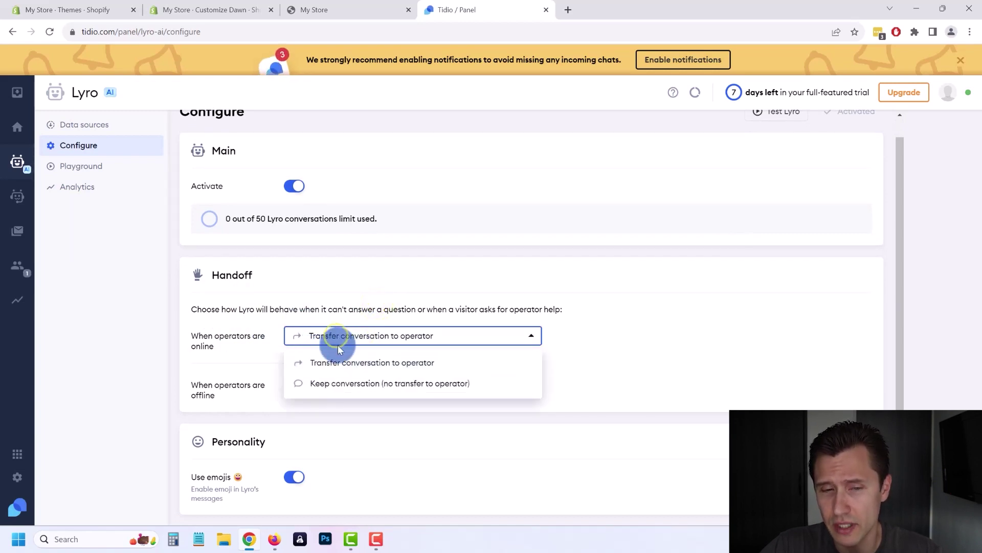
left_click(395, 295)
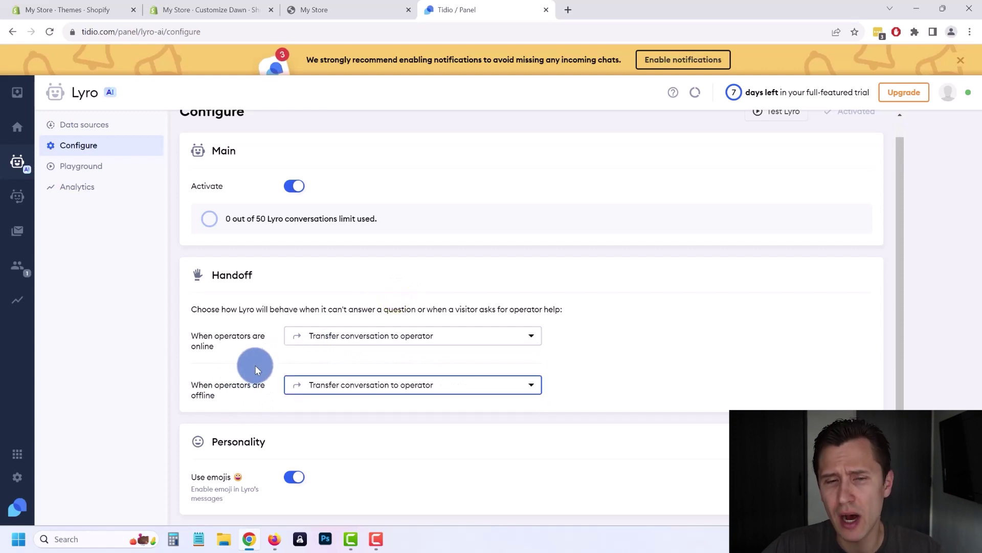
left_click_drag(346, 309, 549, 309)
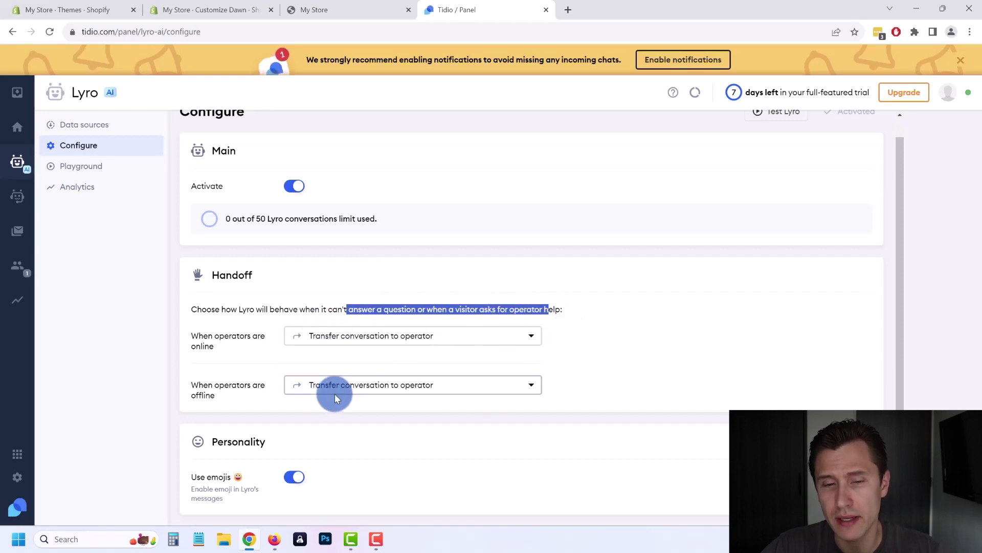
left_click(370, 361)
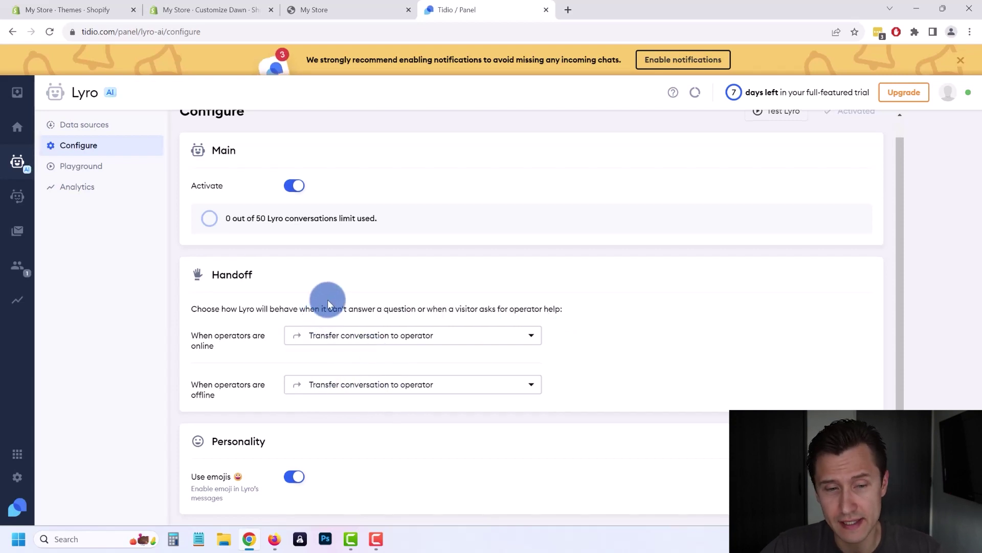
scroll(318, 341, "up", 1)
left_click(14, 199)
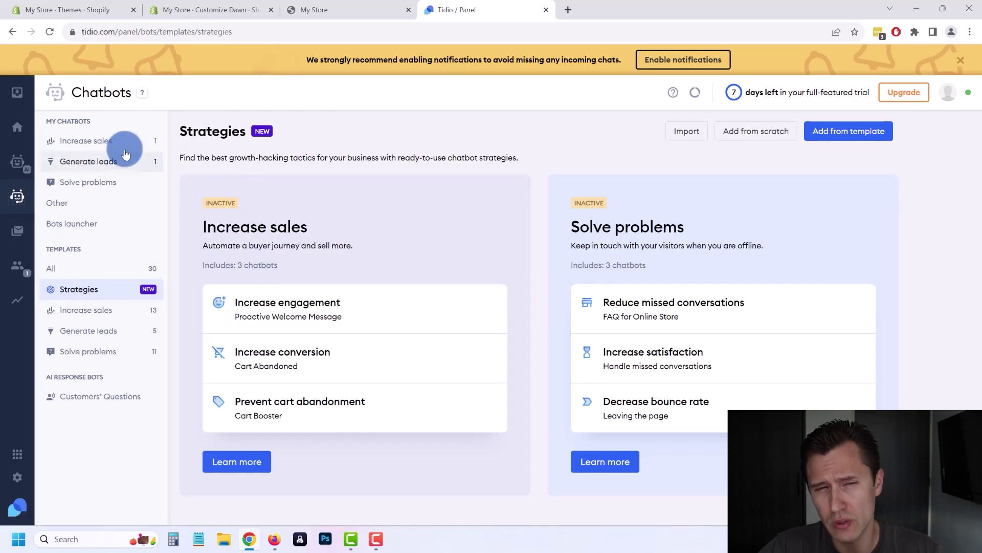
Inspect the Discount for new visitors bot's options under Increase sales unchanged, then return to Lyro
left_click(105, 141)
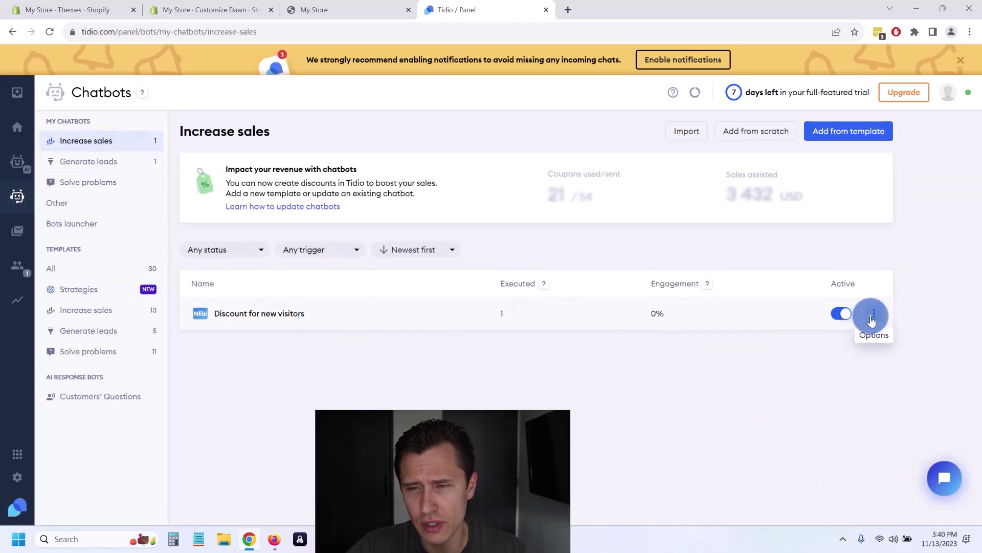
left_click(874, 313)
scroll(833, 377, "down", 1)
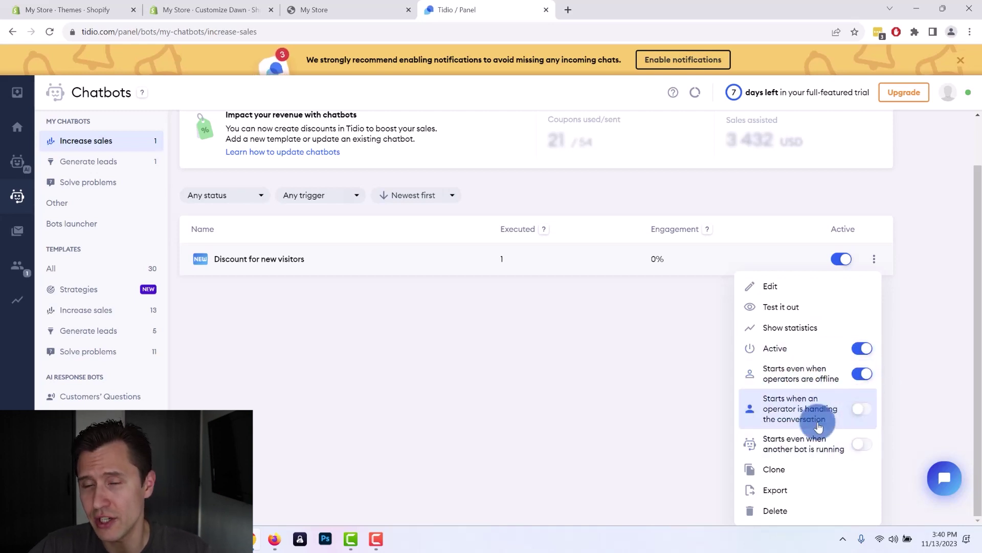
left_click(674, 370)
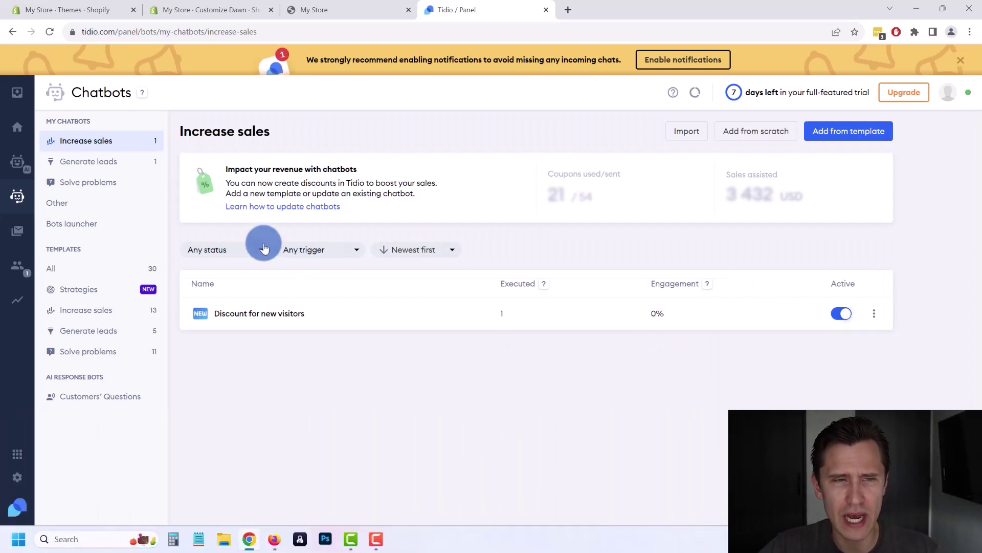
left_click(17, 161)
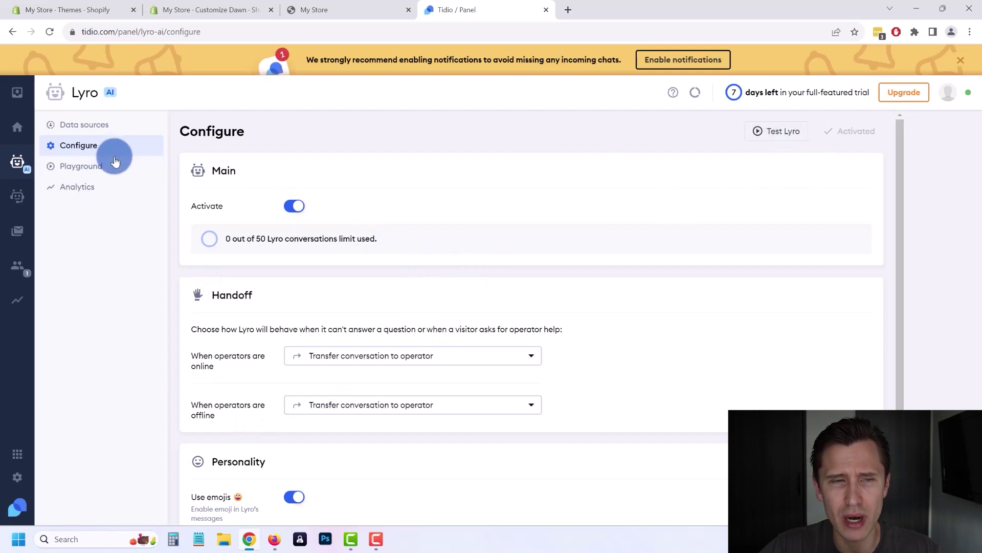
Look at Lyro's Data sources, Chatbots and the dashboard, then open the live chat Appearance settings
left_click(95, 128)
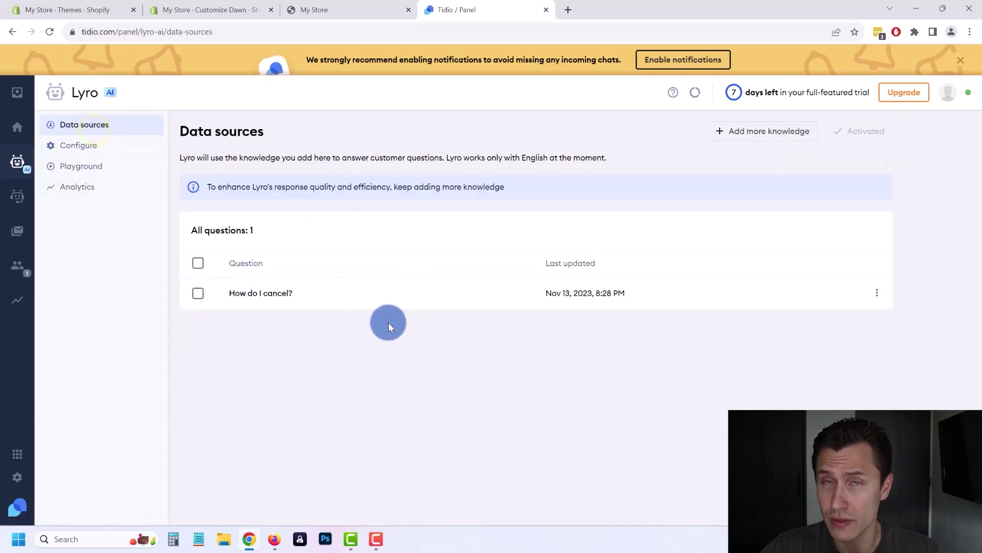
left_click(11, 198)
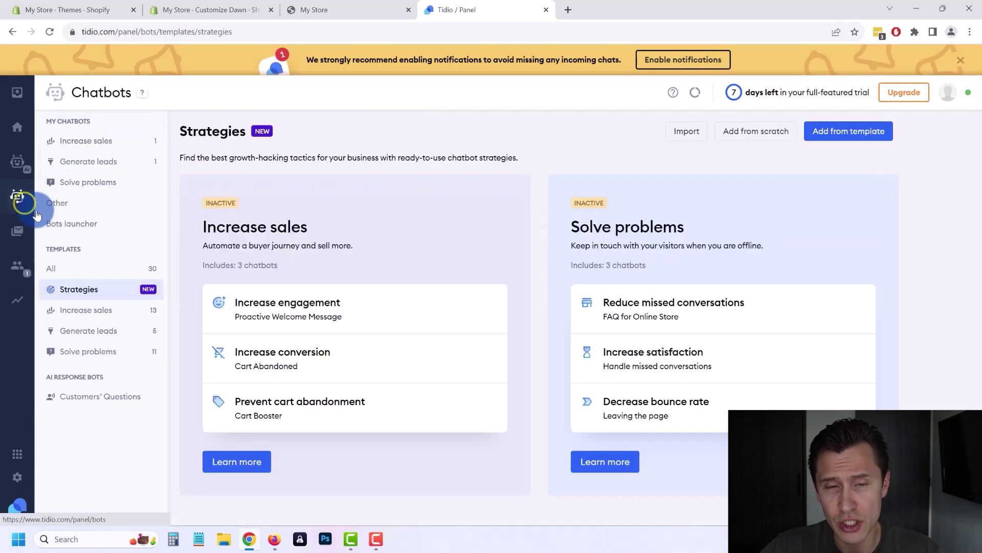
left_click(137, 169)
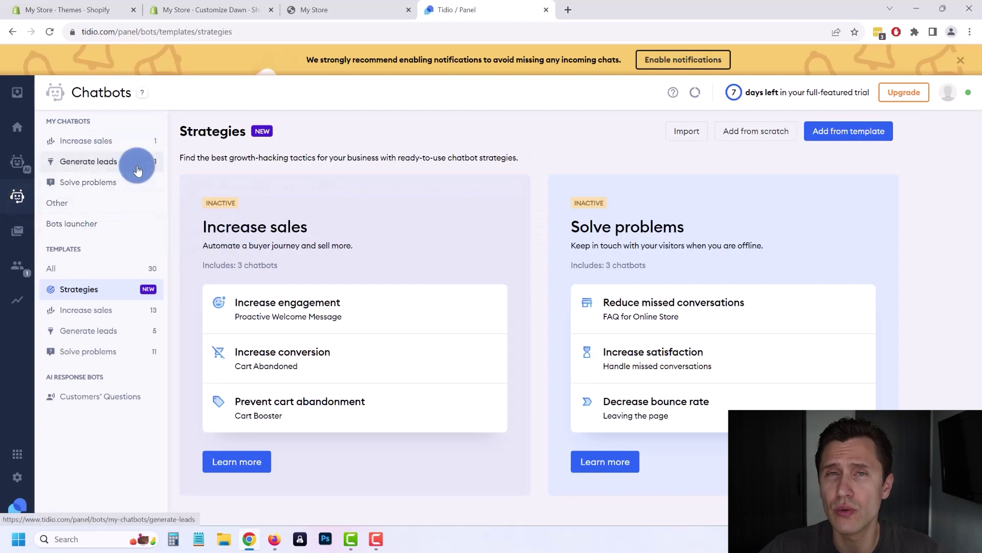
left_click(218, 263)
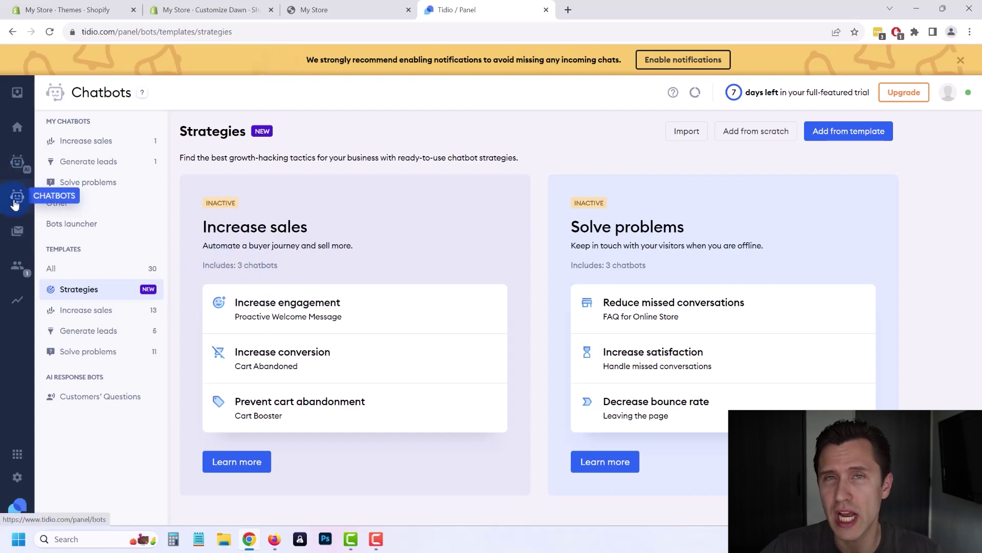
left_click(26, 139)
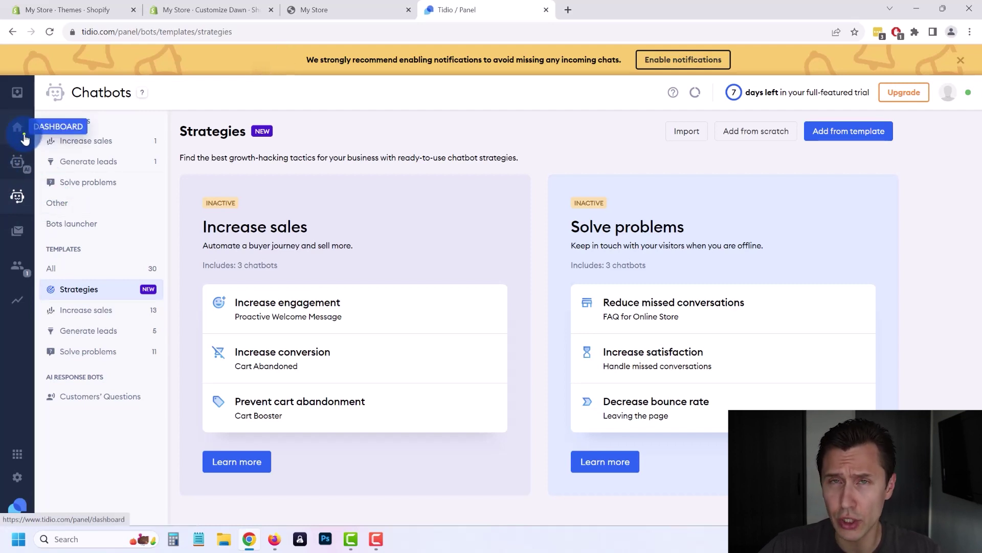
left_click(25, 140)
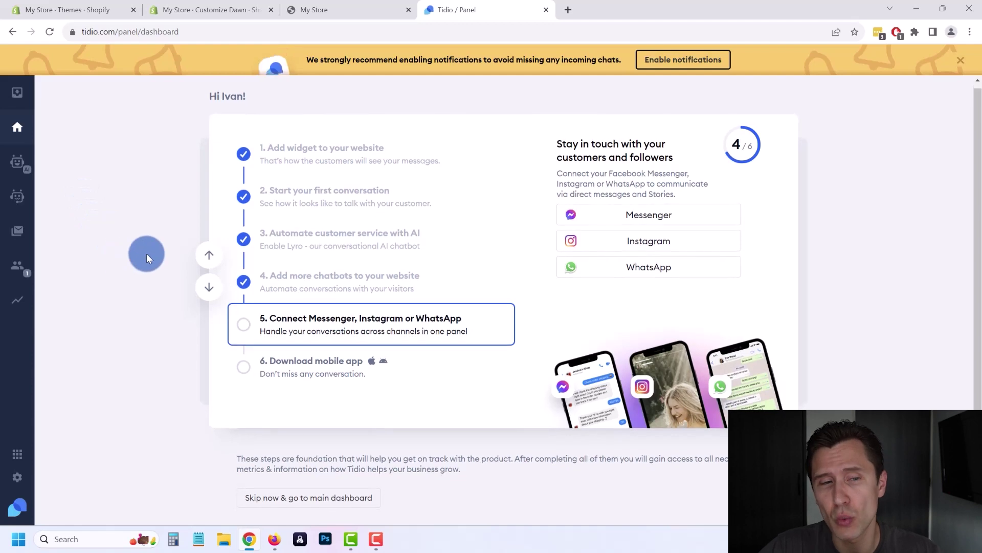
left_click(17, 479)
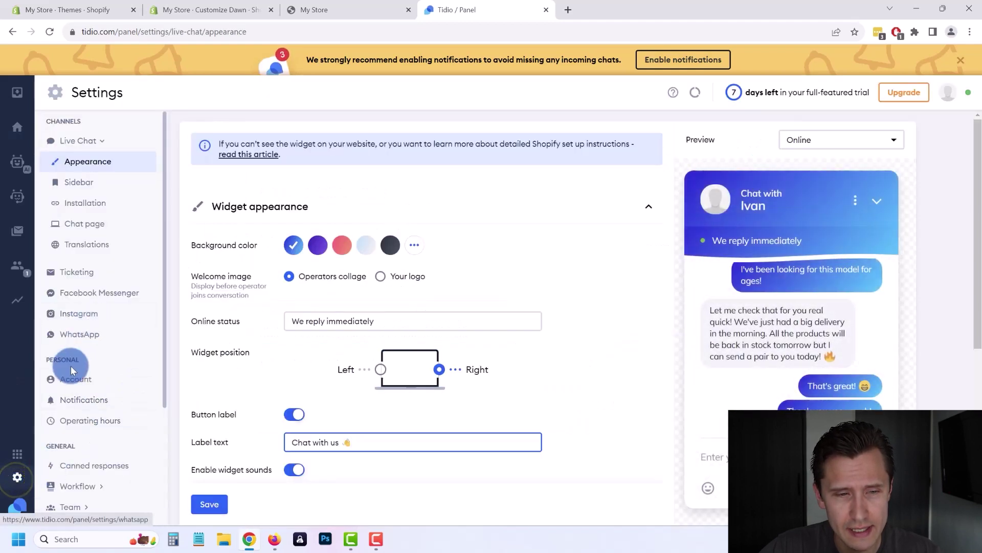
Expand Project & Billing and open Subscription & Billing, showing the Basic free plan
scroll(81, 379, "down", 3)
scroll(113, 466, "down", 1)
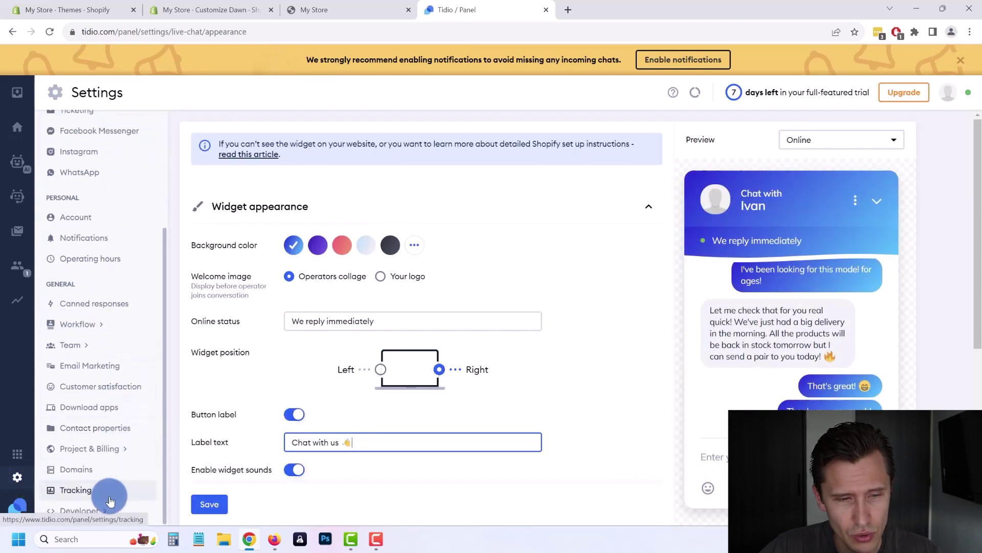
left_click(103, 452)
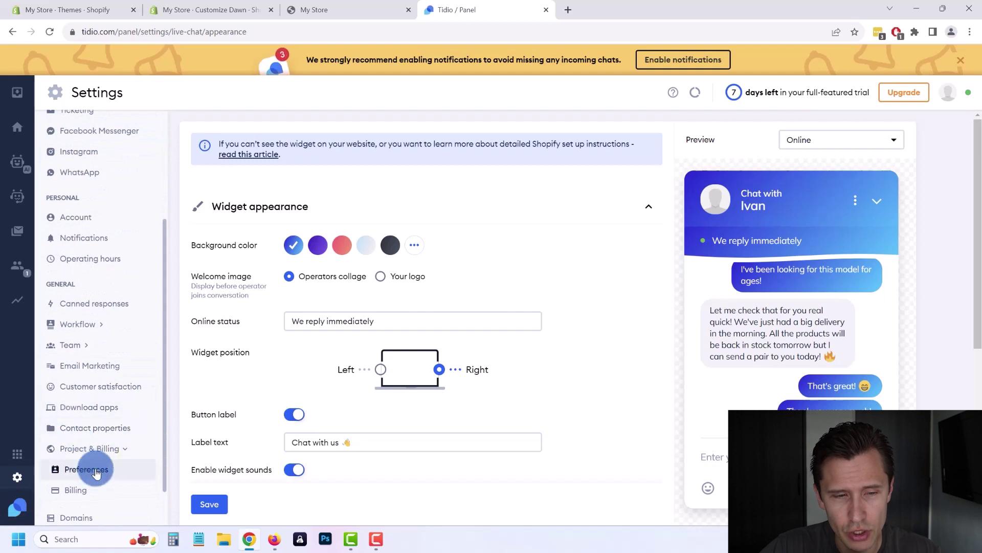
left_click(81, 499)
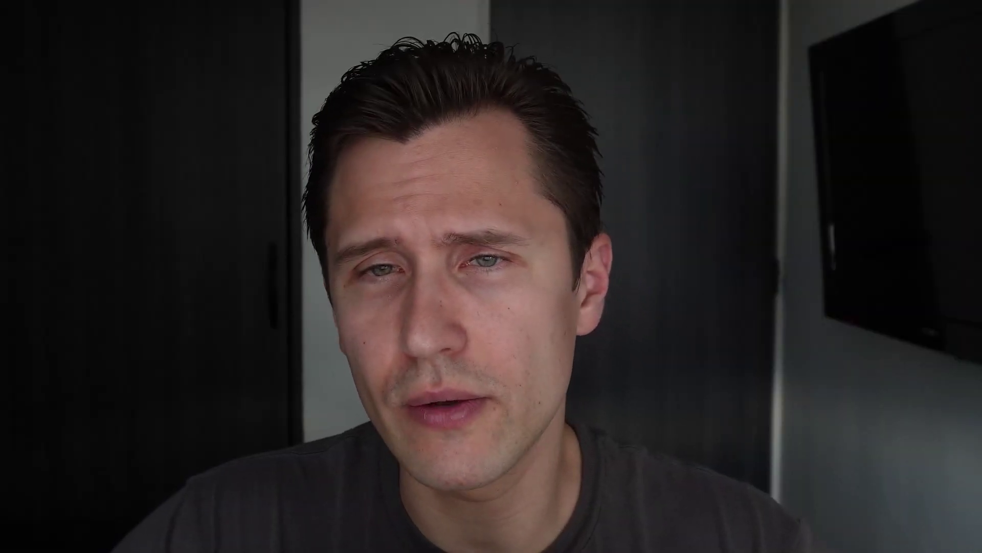
Load the presenter's course website in a new Chrome tab and reveal its Courses menu
left_click(852, 7)
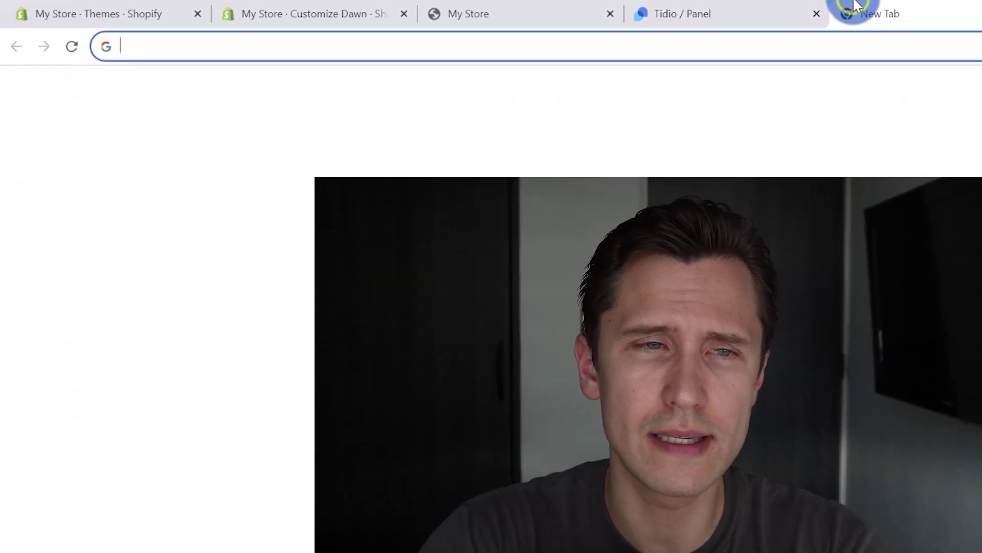
type("ivanmana.com")
key("Return")
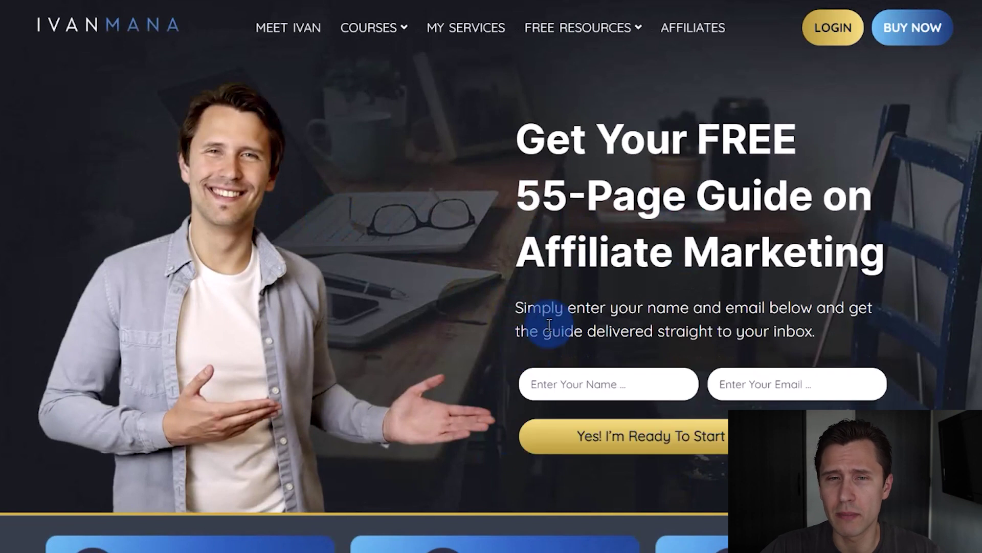
mouse_move(368, 29)
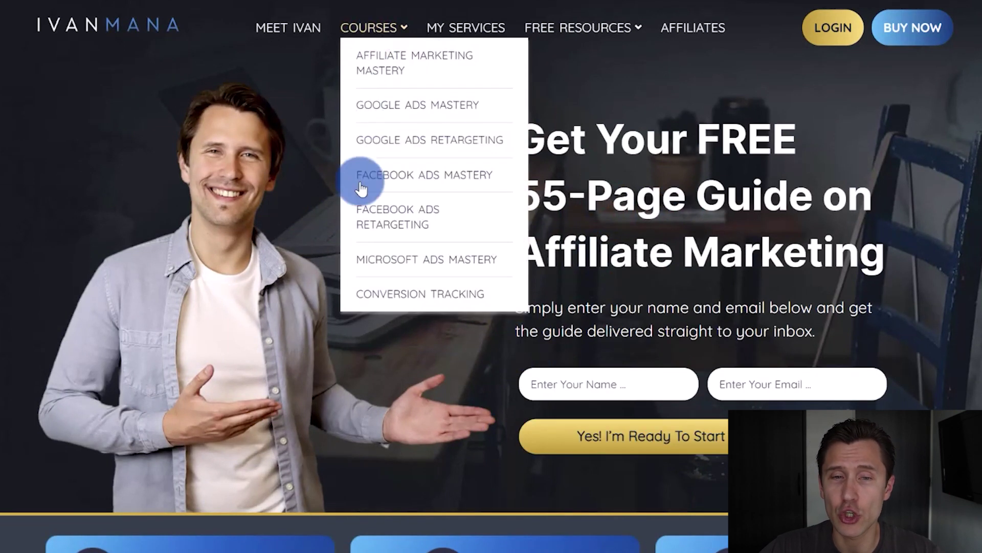